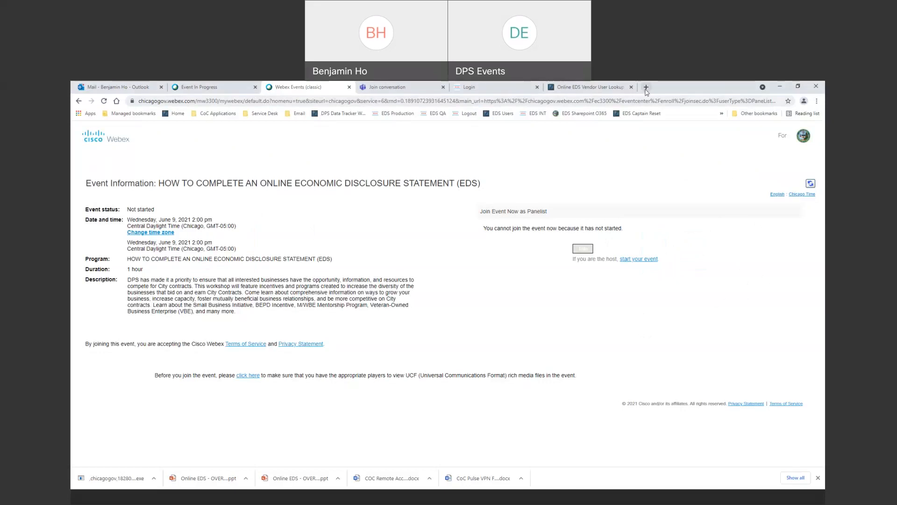
Load the webapps1qa Online EDS training site in a new browser tab and go to its login.
left_click(646, 86)
type("web")
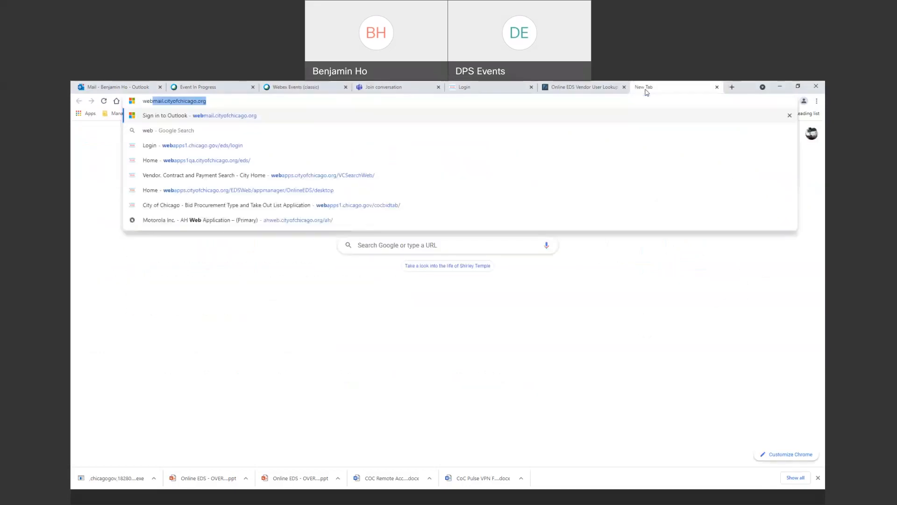
type("apps1qa")
key("Return")
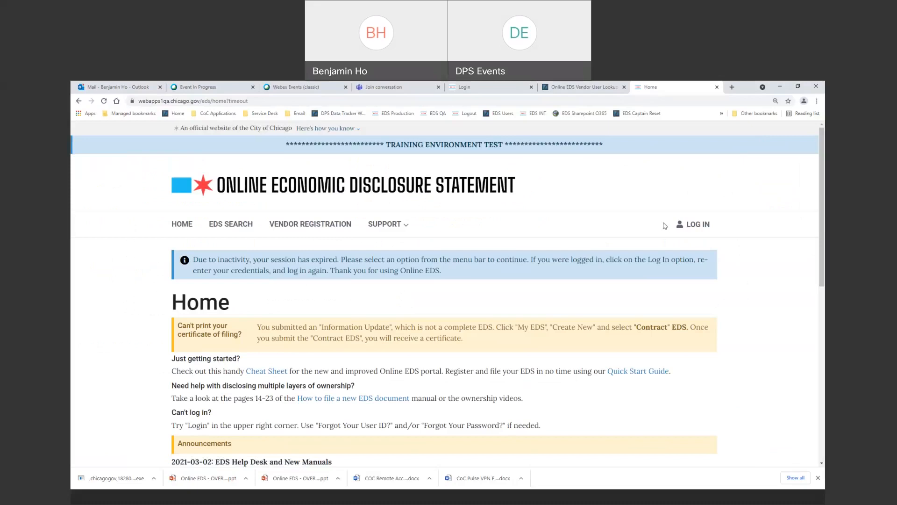
left_click(692, 225)
Start a vendor registration and enter the user's first and last name.
left_click(305, 228)
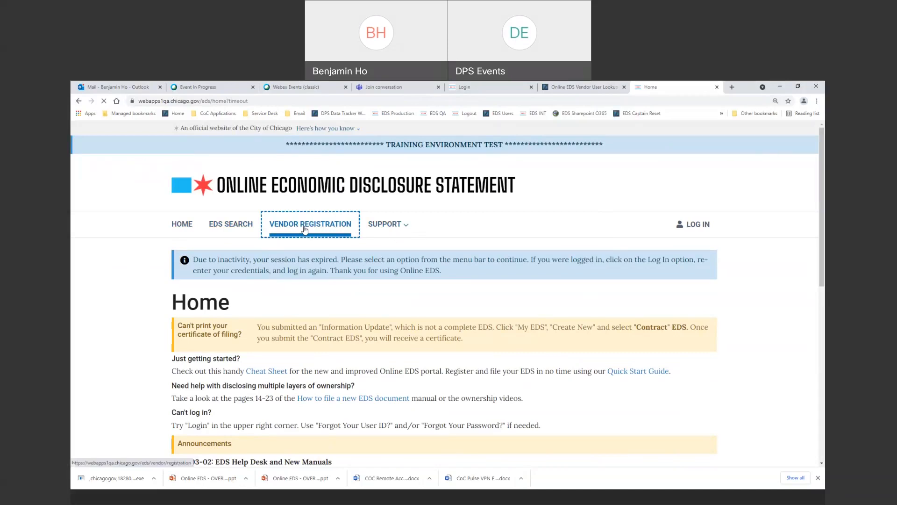
scroll(376, 277, "down", 2)
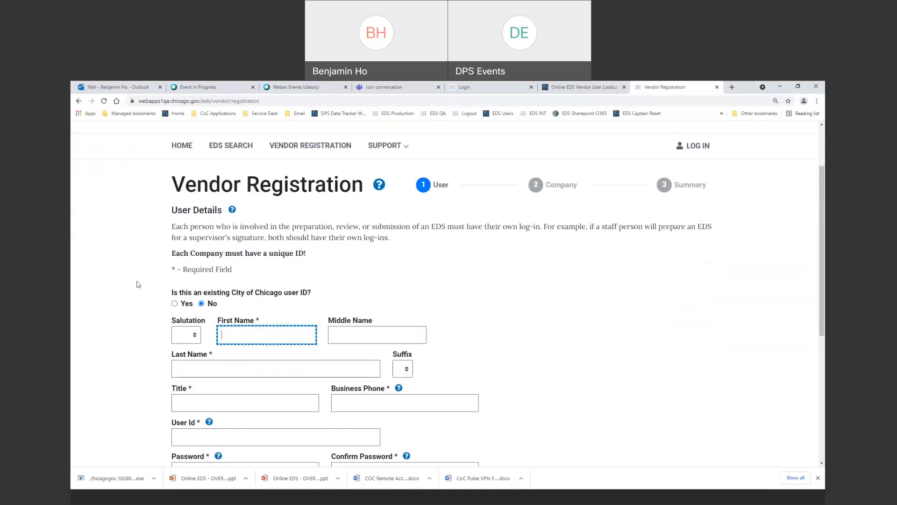
scroll(365, 245, "down", 2)
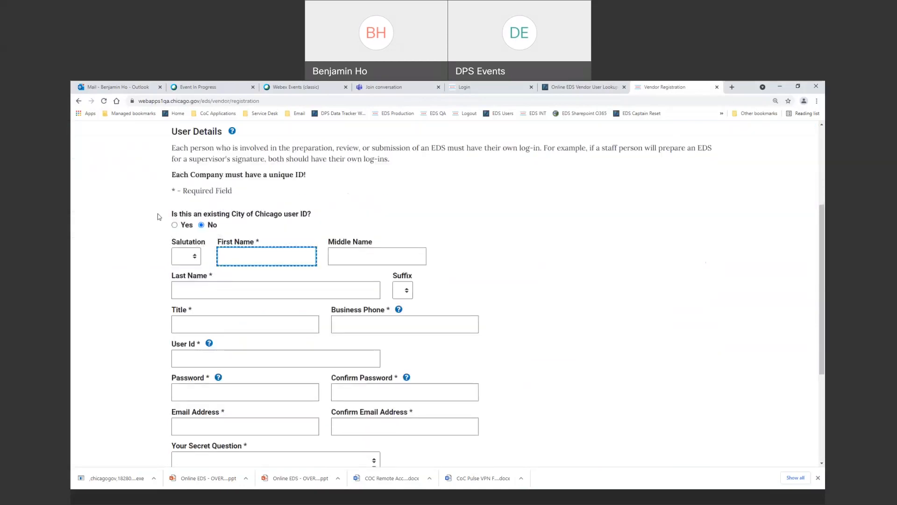
left_click(255, 255)
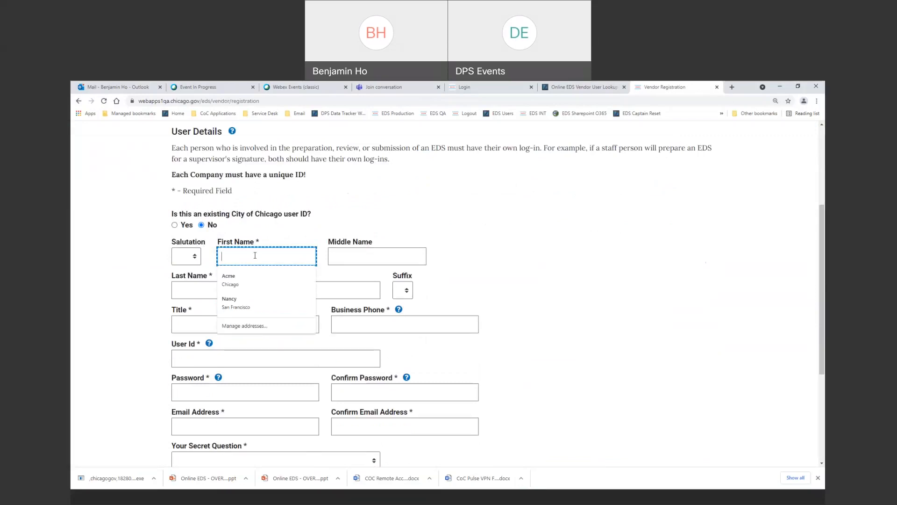
type("Roger")
key("Tab")
type("Rabbit")
Add the title 'President & CEO' and the business phone, then view the User Id rules.
key("Tab")
key("Tab")
type("Pre")
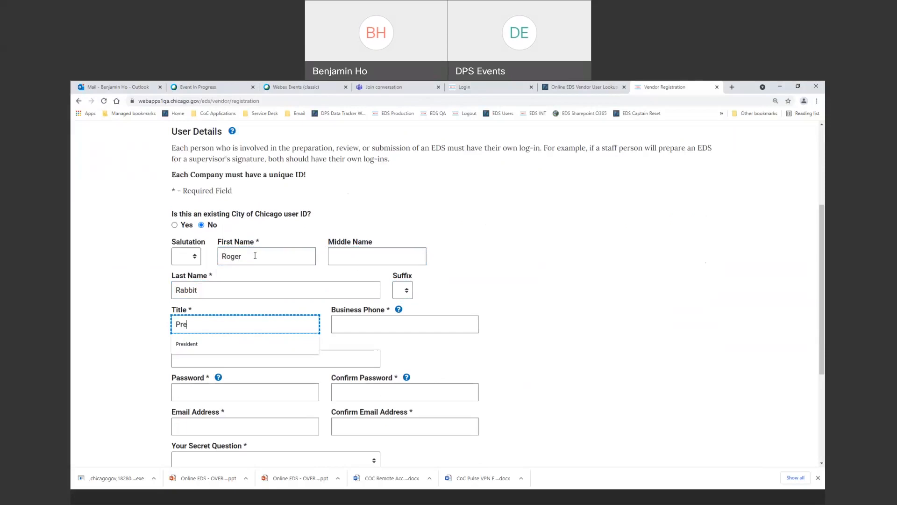
type("sident & CEO")
key("Tab")
type("312-5")
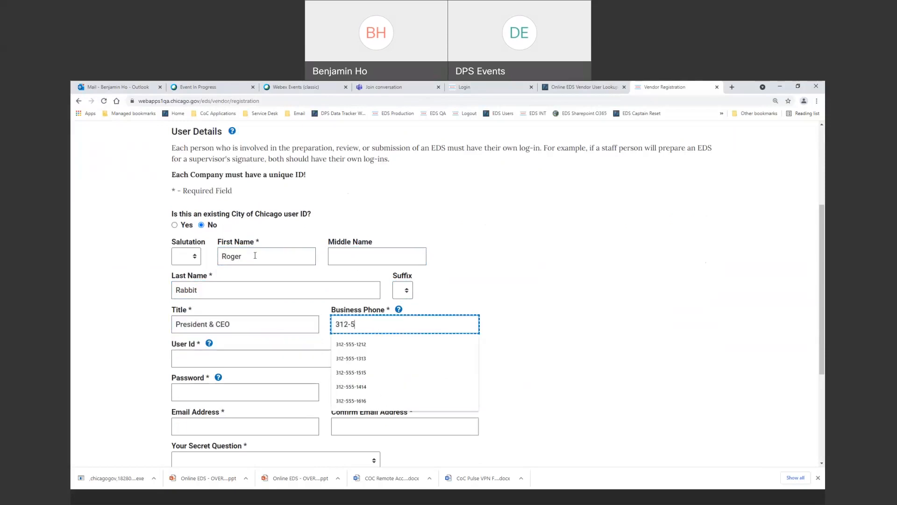
type("55-1212")
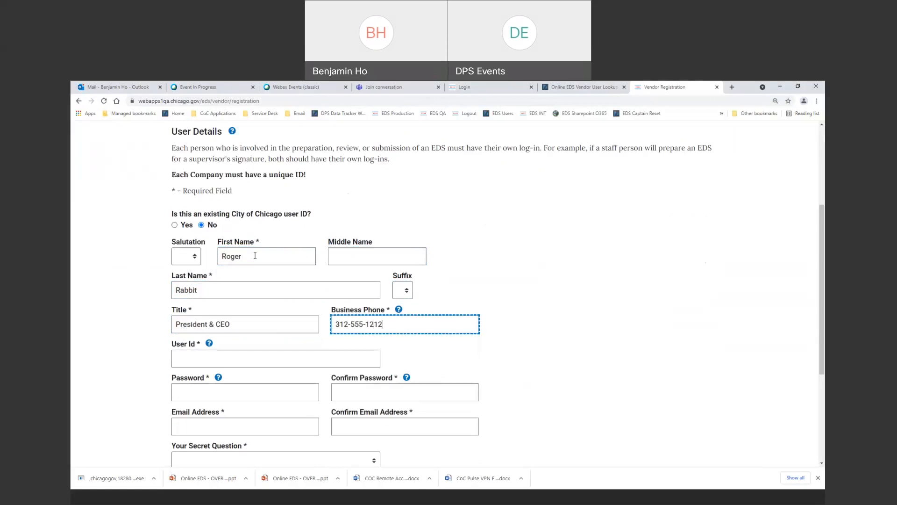
key("Tab")
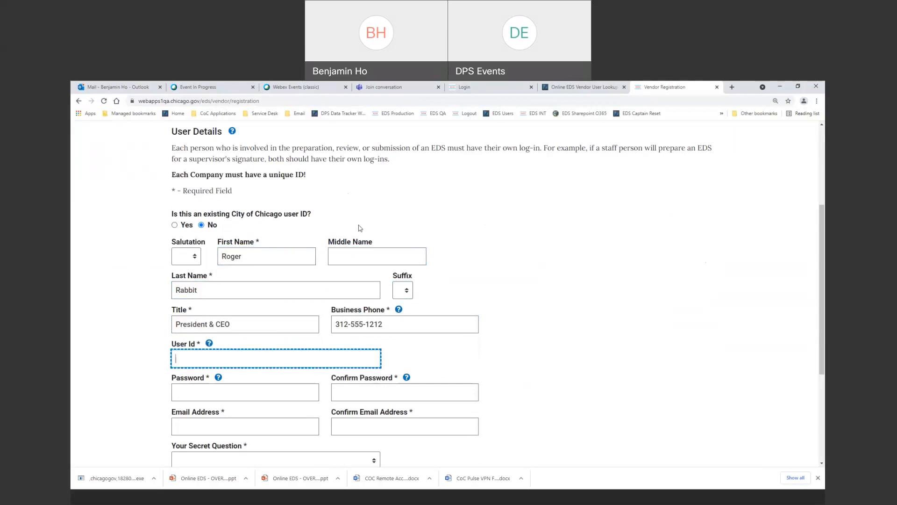
left_click(208, 343)
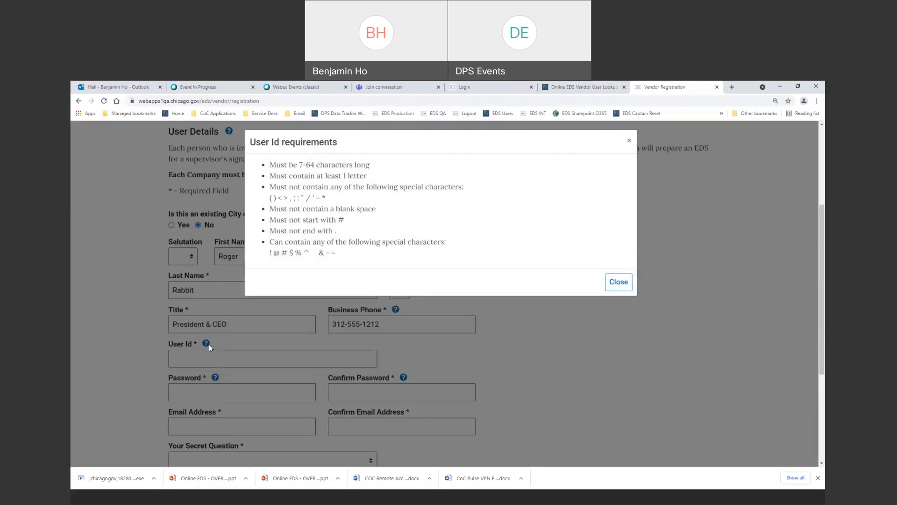
Enter User Id demouser1001 with the account password and its confirmation.
left_click(626, 286)
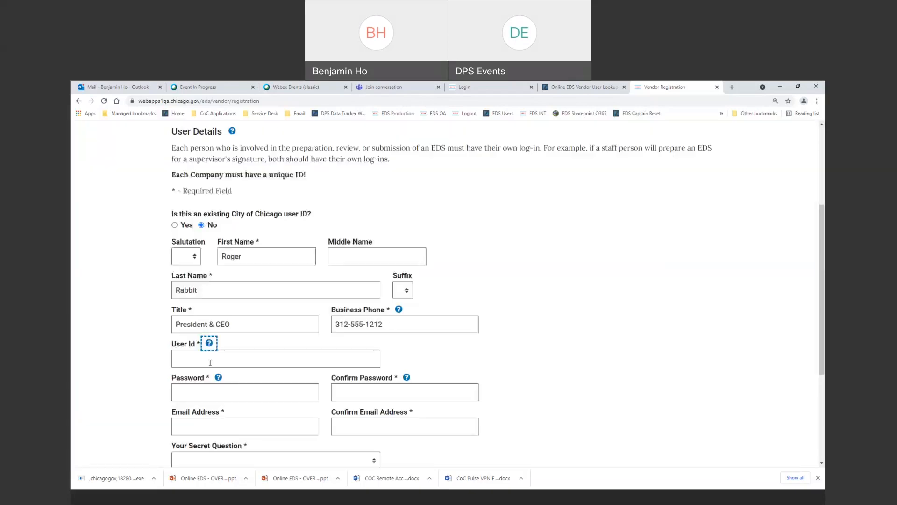
left_click(221, 360)
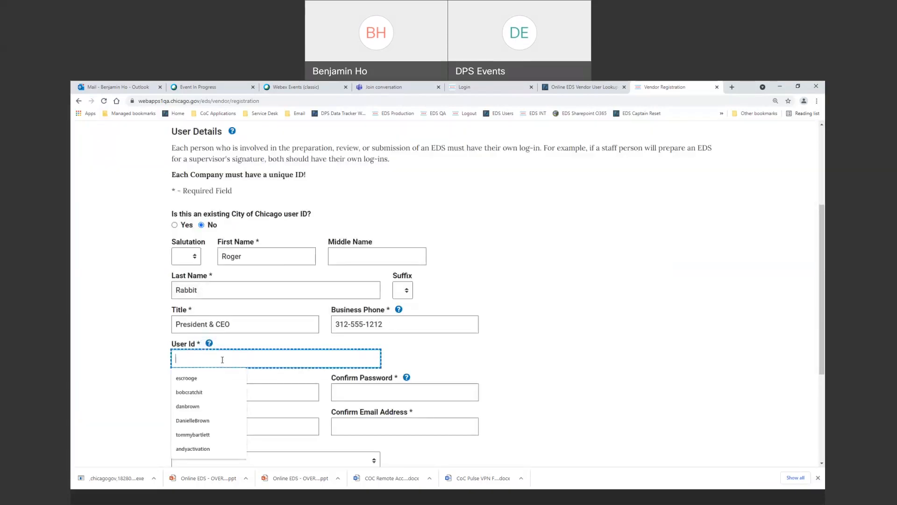
type("demouser1001")
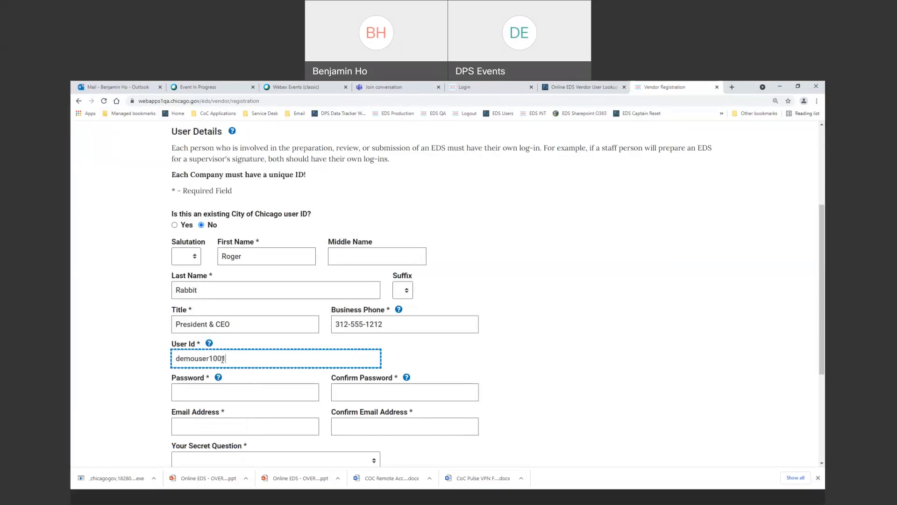
key("Tab")
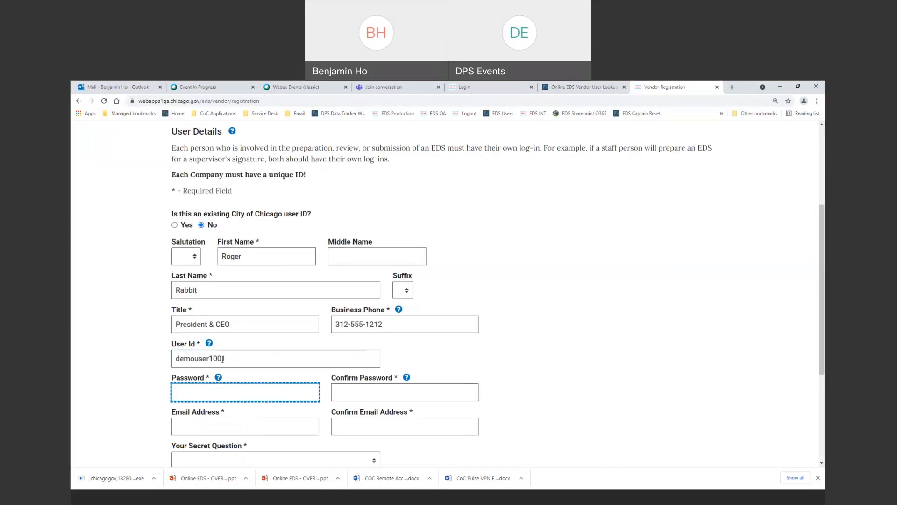
type("***")
key("BackSpace")
key("BackSpace")
key("BackSpace")
type("**********")
key("Tab")
type("*********")
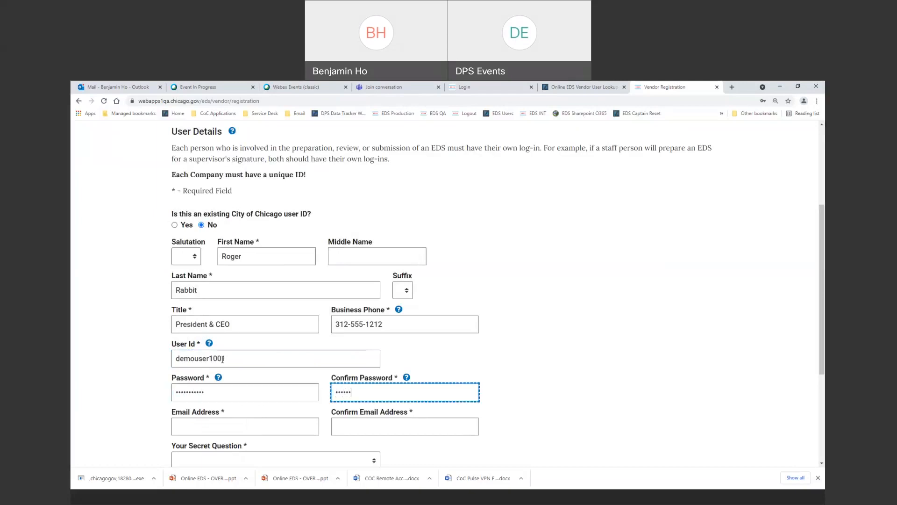
type("**")
Fill the e-mail fields from autofill, choose 'In what city were you born?', and submit.
key("Tab")
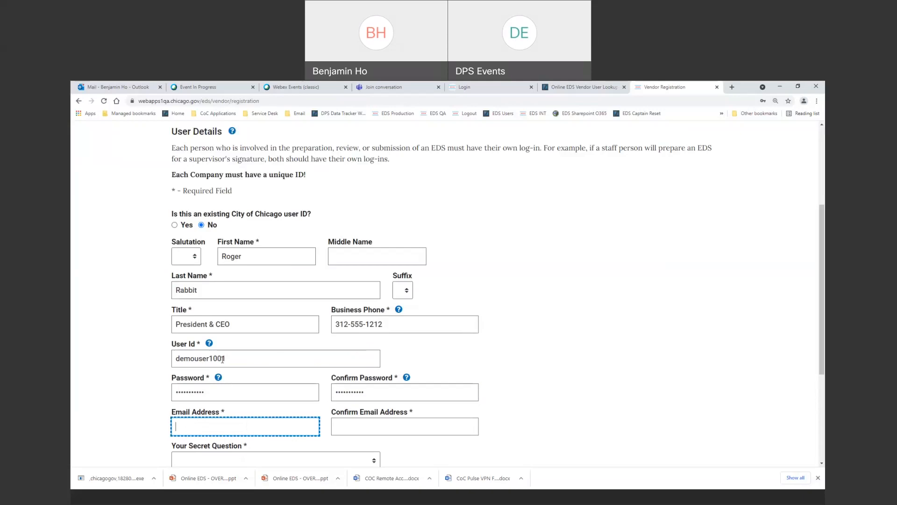
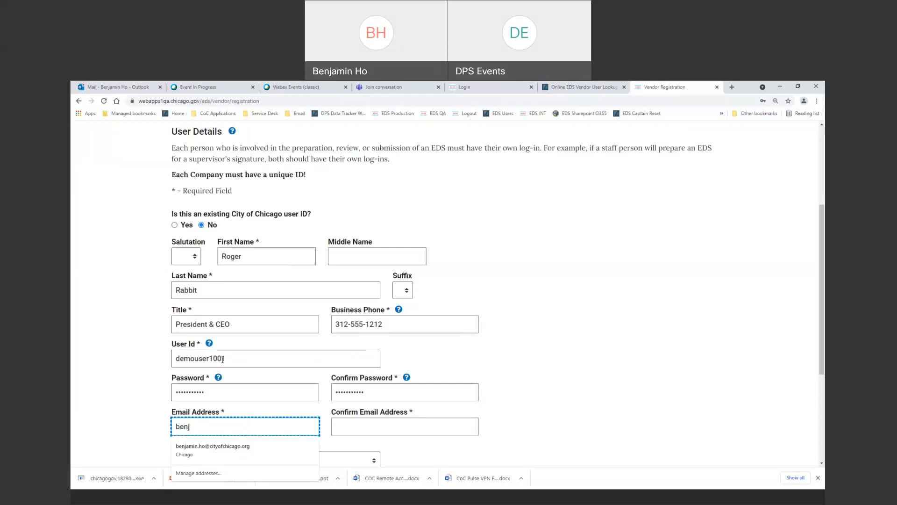
key("Down")
key("Tab")
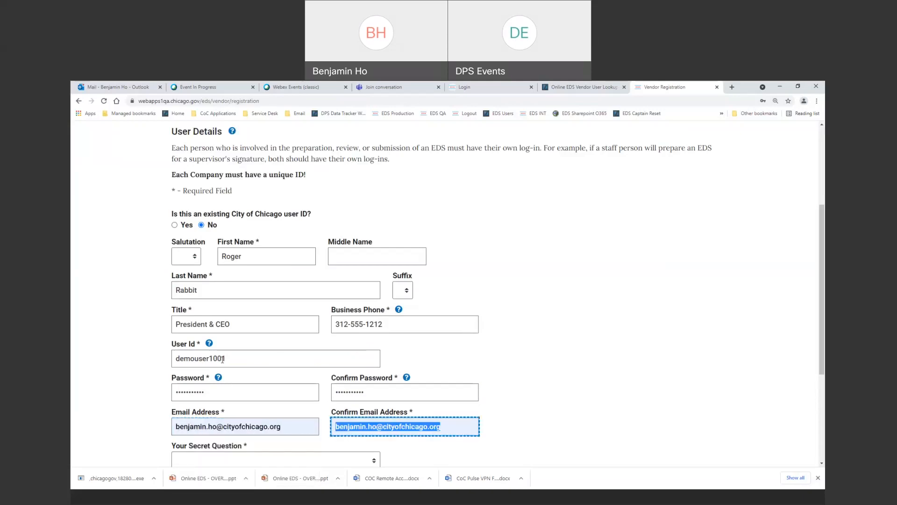
key("Tab")
scroll(609, 367, "down", 2)
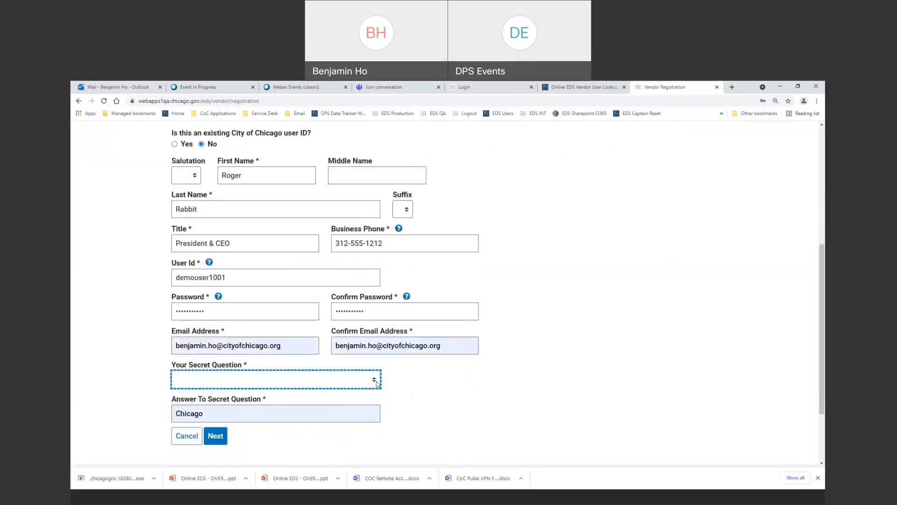
left_click(375, 381)
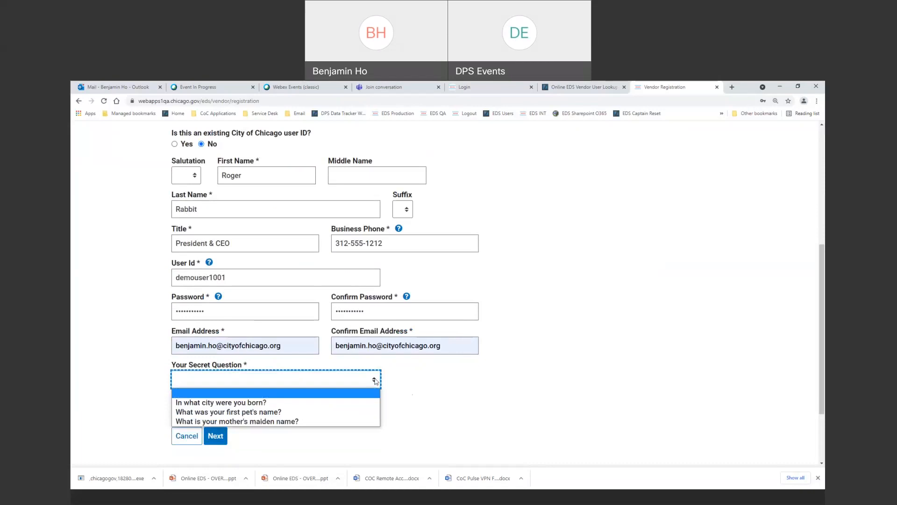
left_click(352, 403)
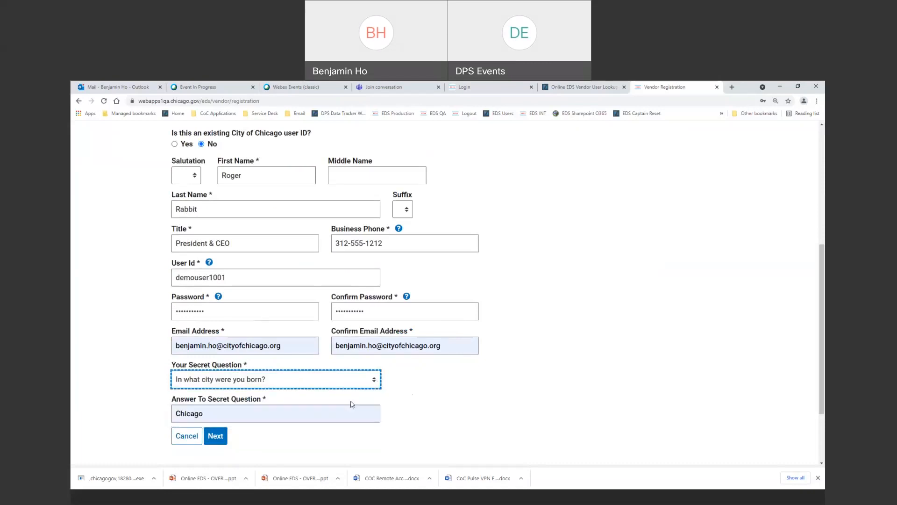
left_click(216, 439)
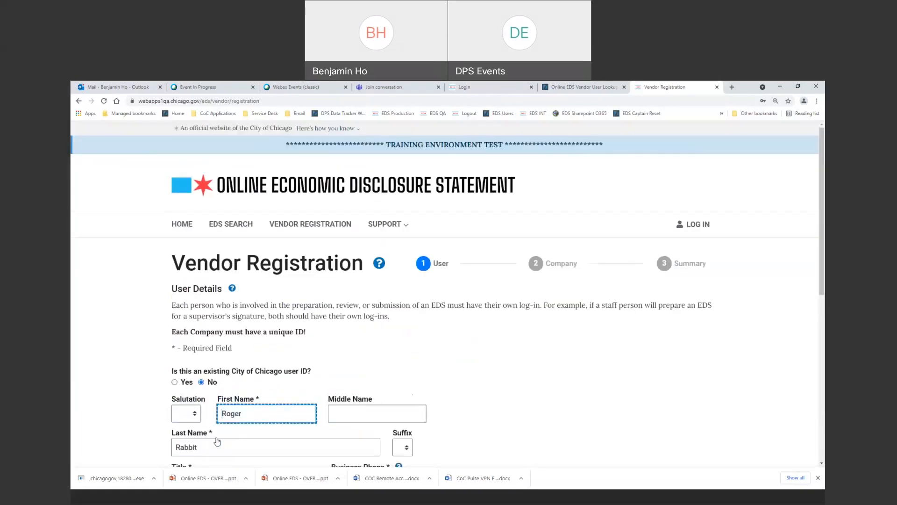
Re-enter the password and its confirmation, then submit the user details again.
scroll(367, 374, "down", 4)
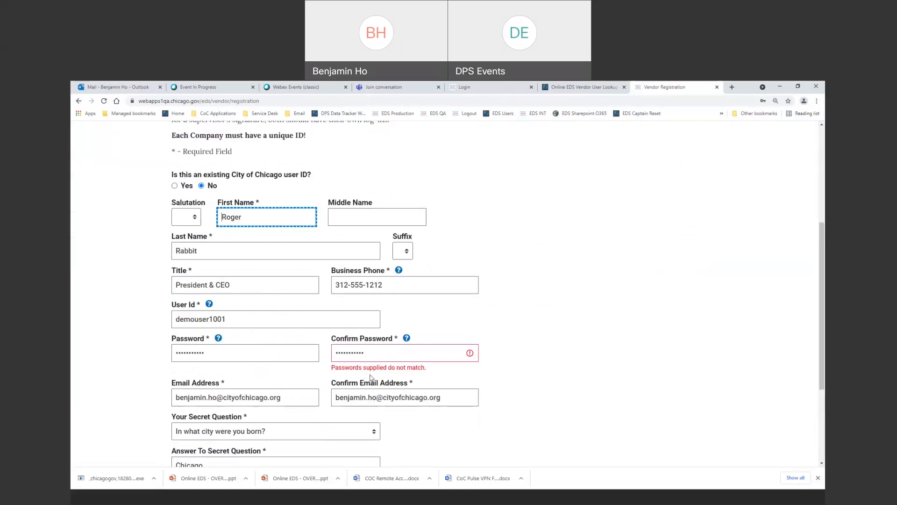
left_click(216, 357)
key("BackSpace")
key("BackSpace")
key("BackSpace")
key("BackSpace")
key("BackSpace")
key("BackSpace")
key("BackSpace")
key("BackSpace")
key("BackSpace")
key("BackSpace")
type("****")
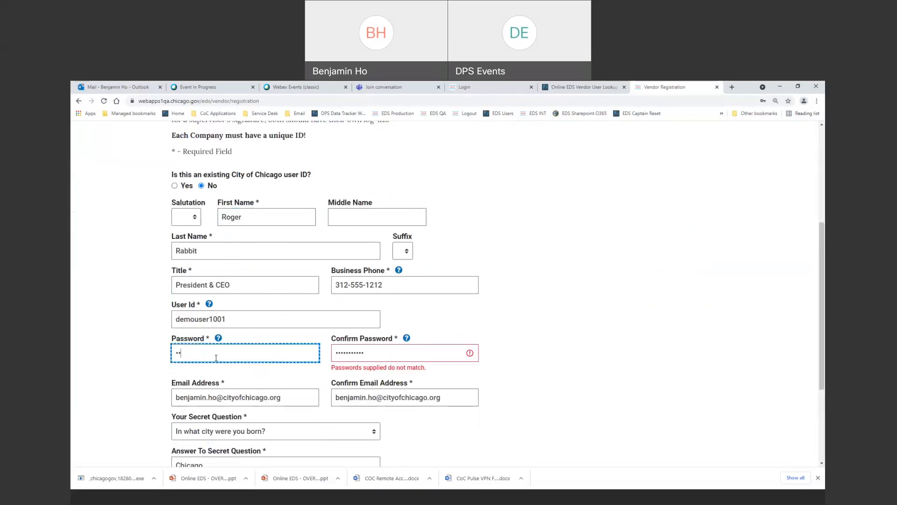
type("*******")
key("Tab")
type("****")
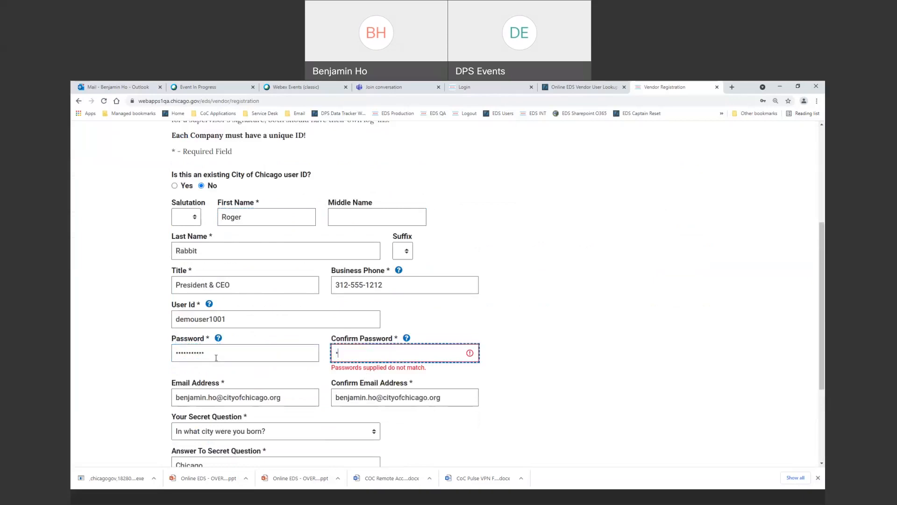
type("*******")
scroll(506, 310, "down", 2)
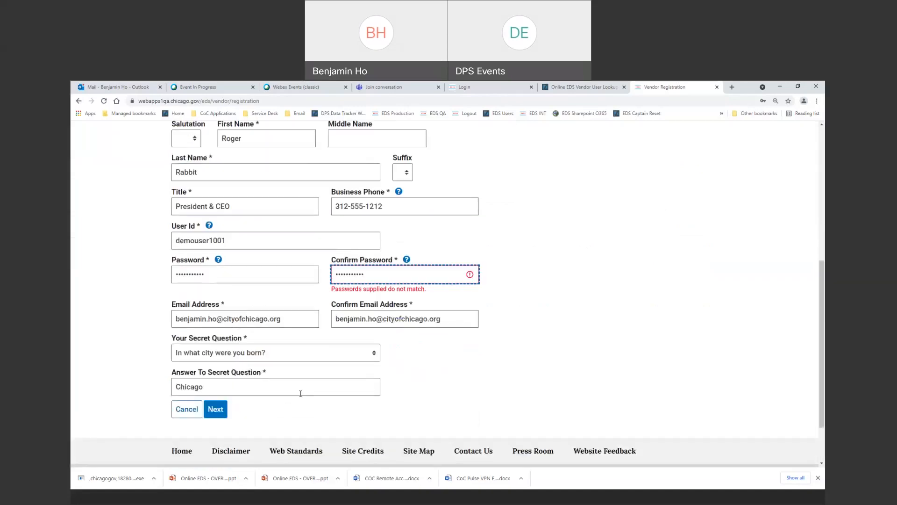
left_click(221, 417)
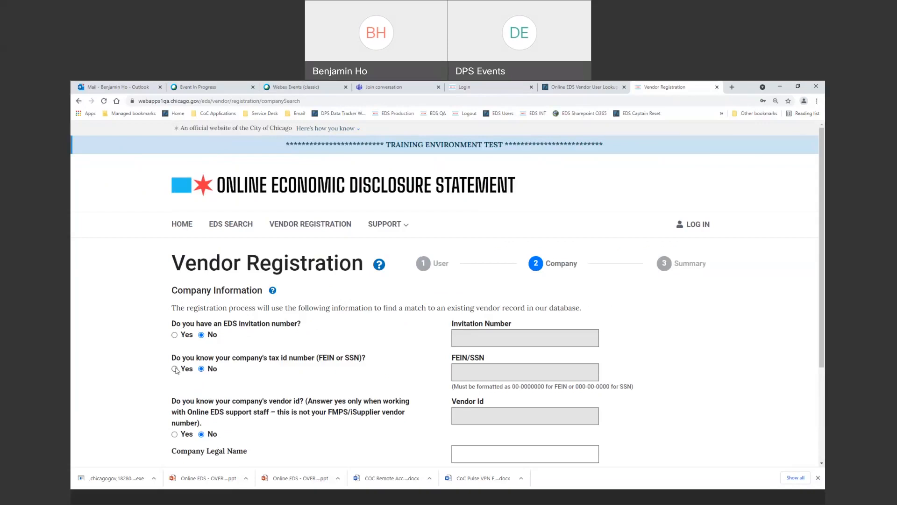
Enter the company's FEIN and legal name 'Acme Avocado Corporation', then search for matching vendors.
left_click(175, 369)
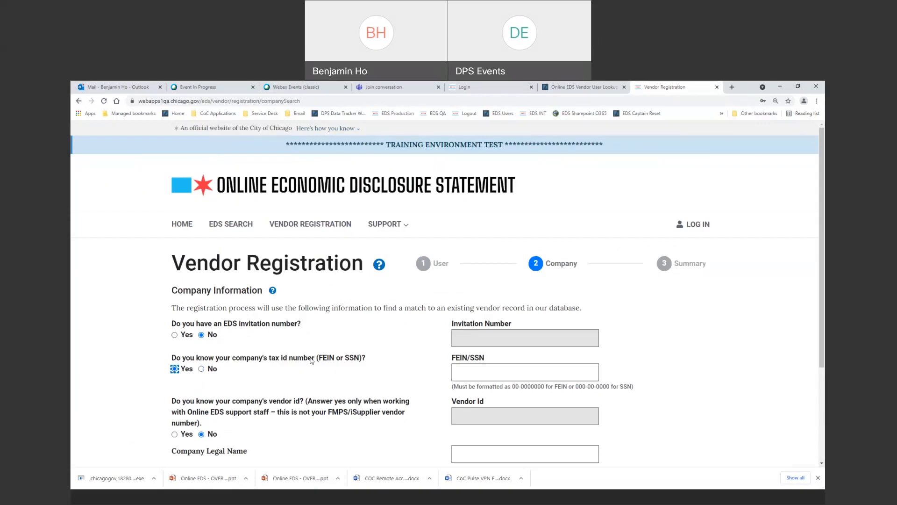
left_click(466, 373)
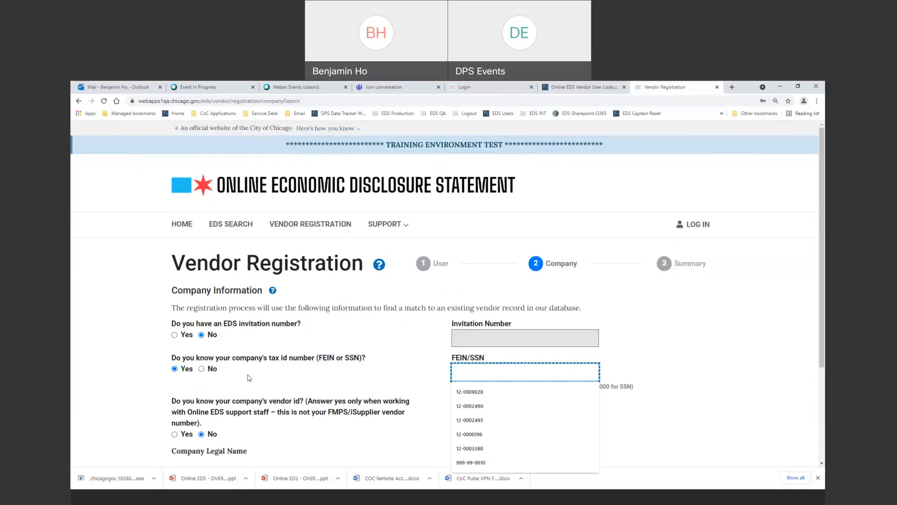
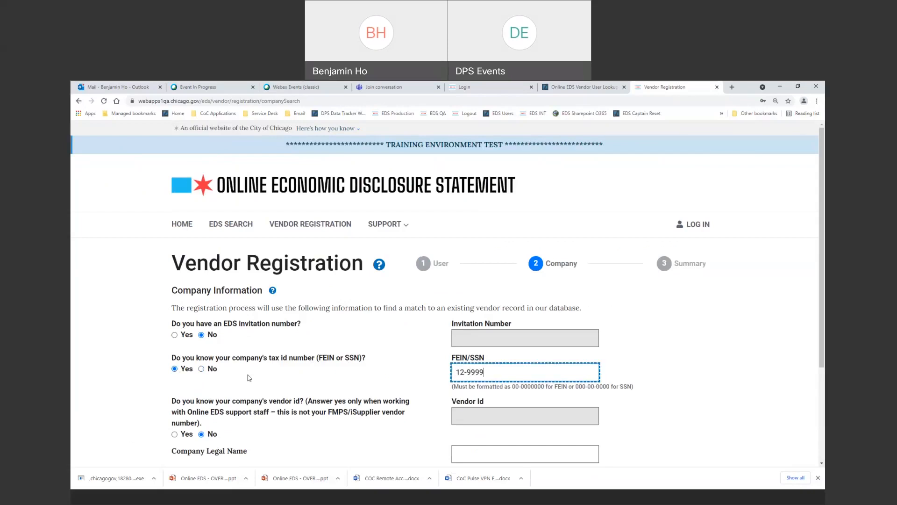
left_click(473, 449)
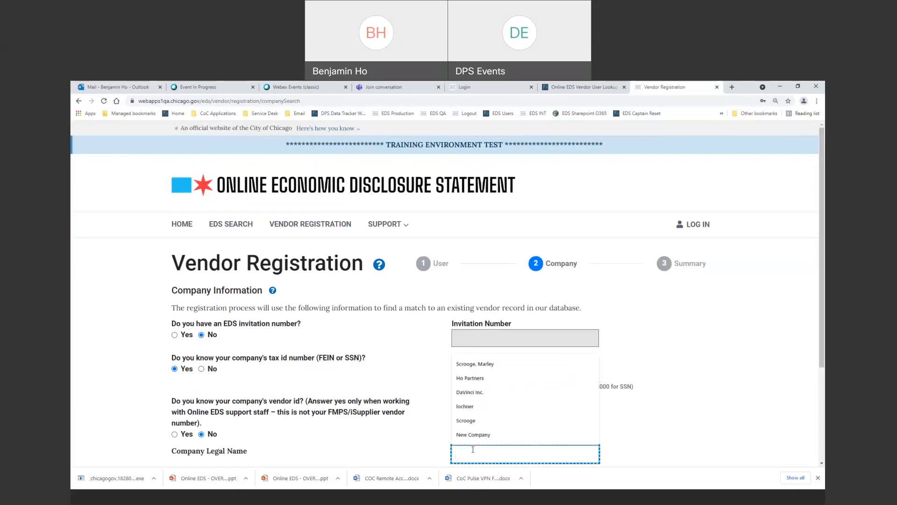
type("Acme A")
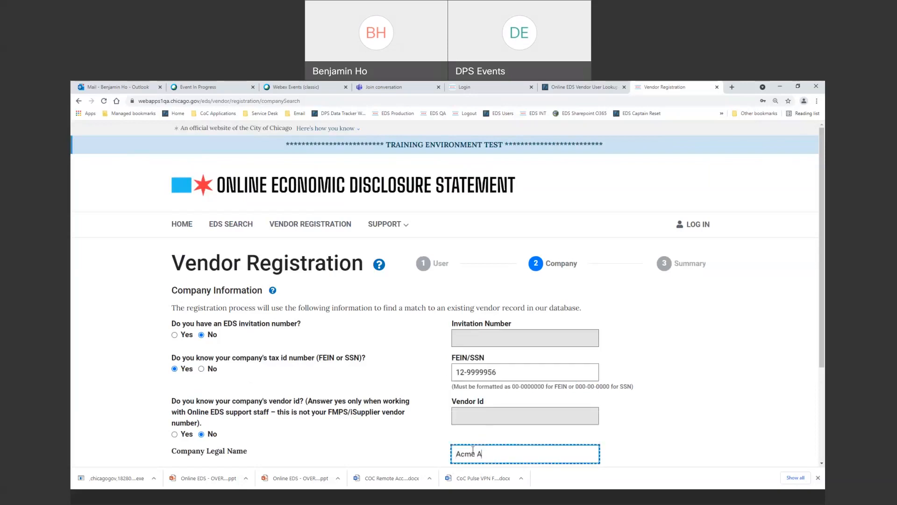
type("vocado Corporation")
key("Tab")
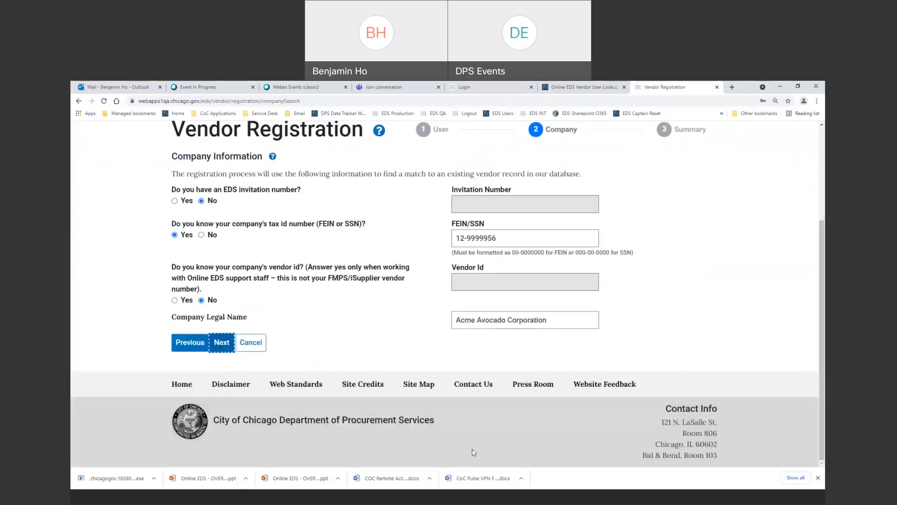
left_click(222, 343)
Fill the first business address line from the suggested street address.
scroll(345, 375, "down", 3)
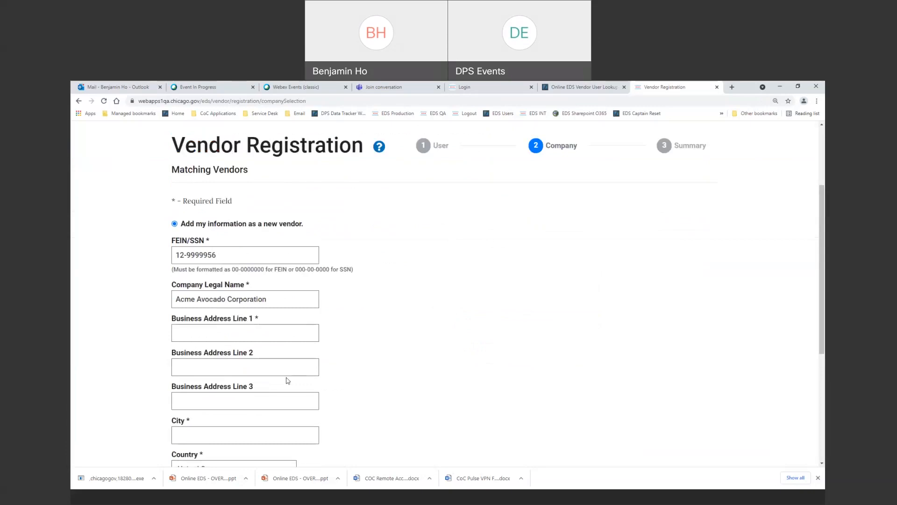
scroll(252, 348, "down", 2)
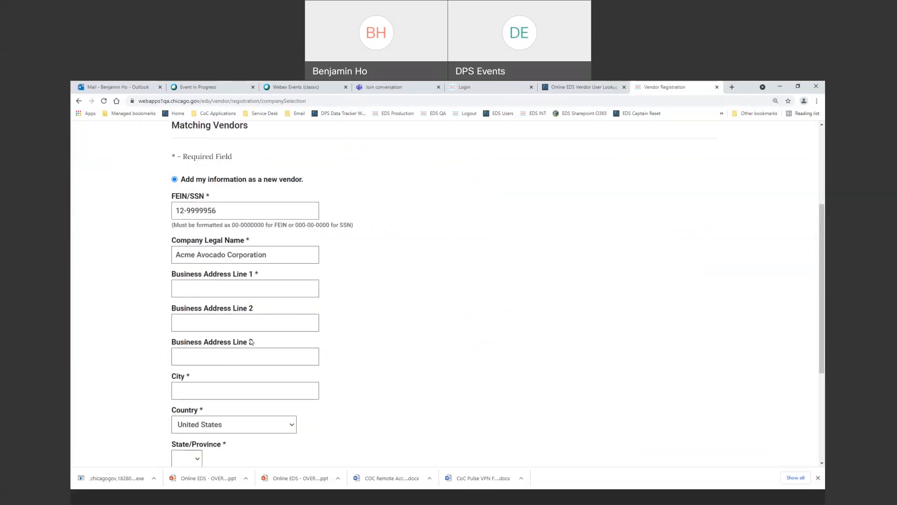
scroll(251, 341, "down", 2)
scroll(234, 251, "up", 2)
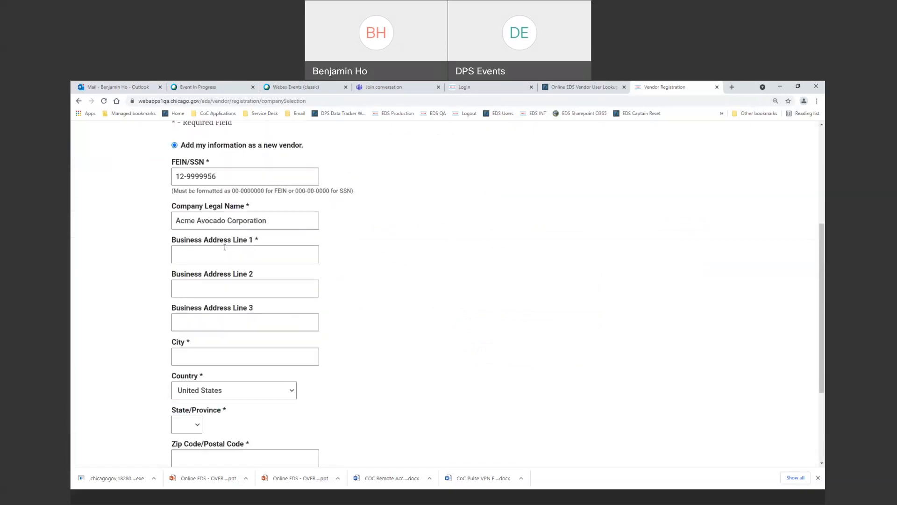
left_click(234, 252)
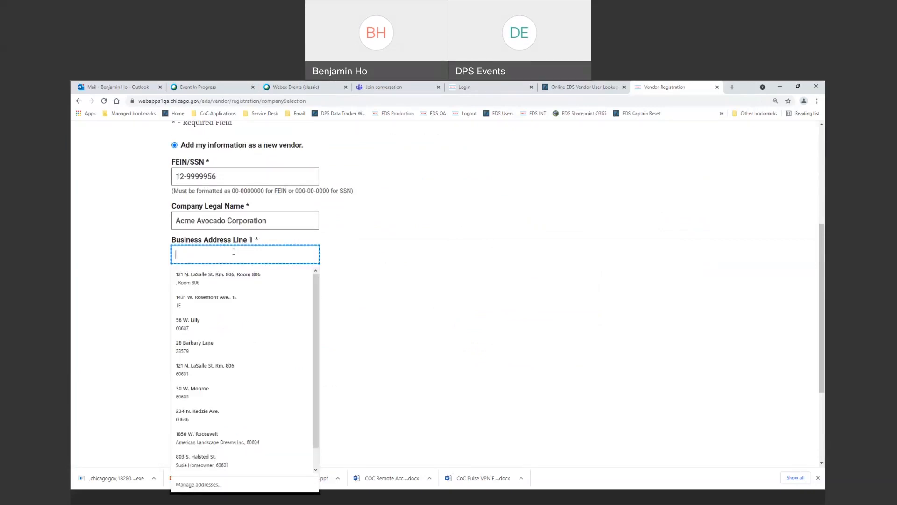
type("55")
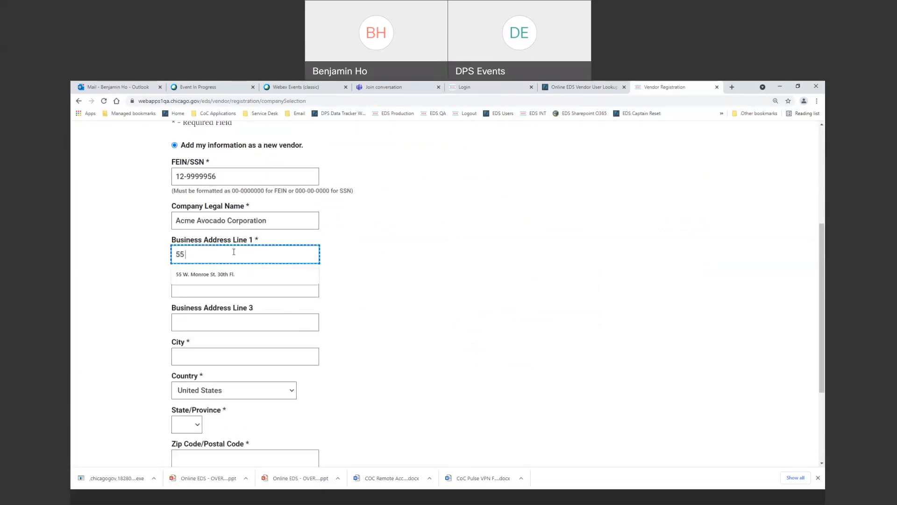
key("Down")
key("Tab")
key("Tab")
key("Tab")
Complete city Chicago, state IL and the zip code, then continue to the Summary.
key("Down")
type("Ch")
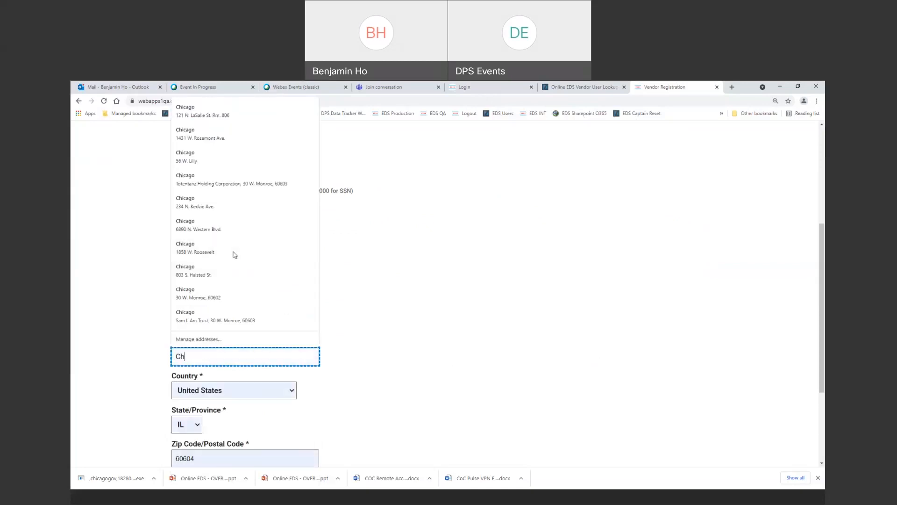
type("icago")
key("Tab")
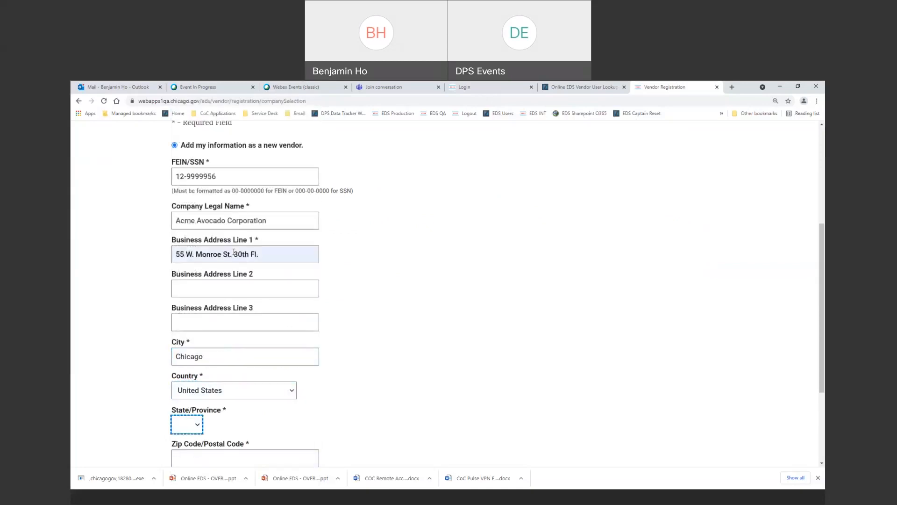
type("il")
key("Tab")
type("60")
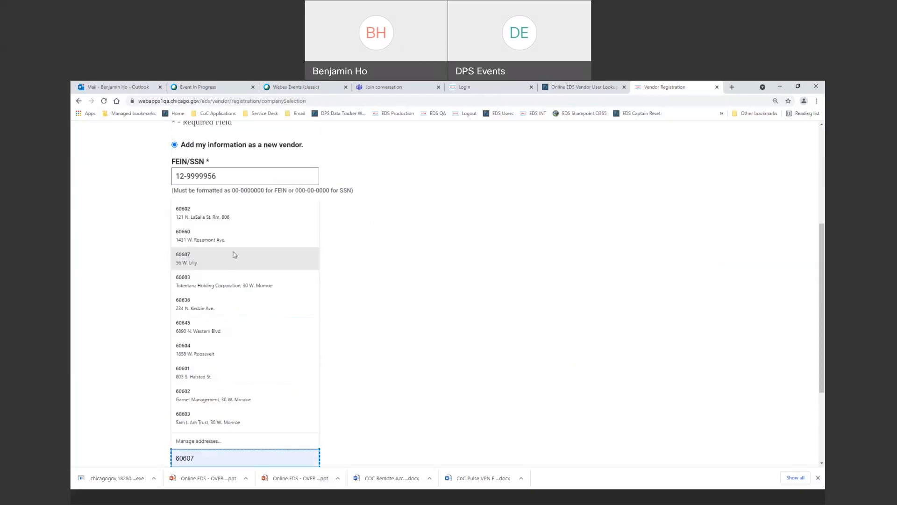
type("602")
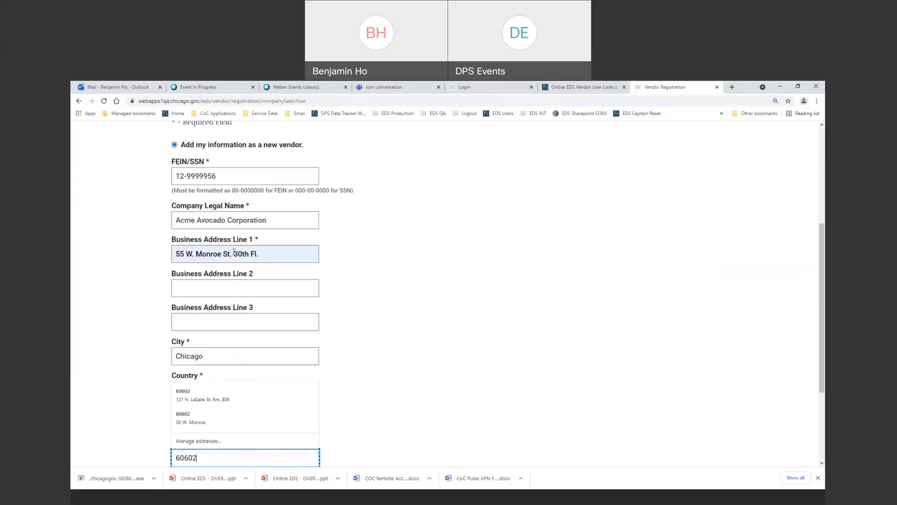
key("Tab")
key("Tab")
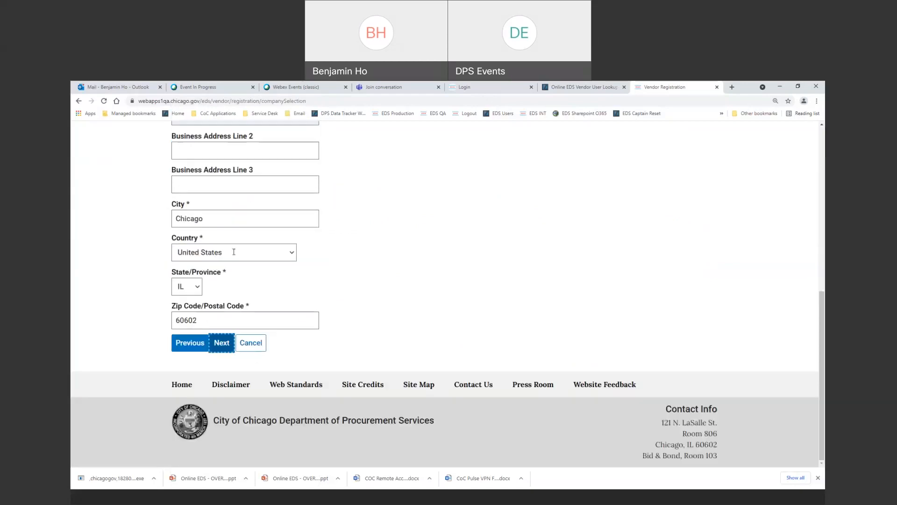
left_click(228, 349)
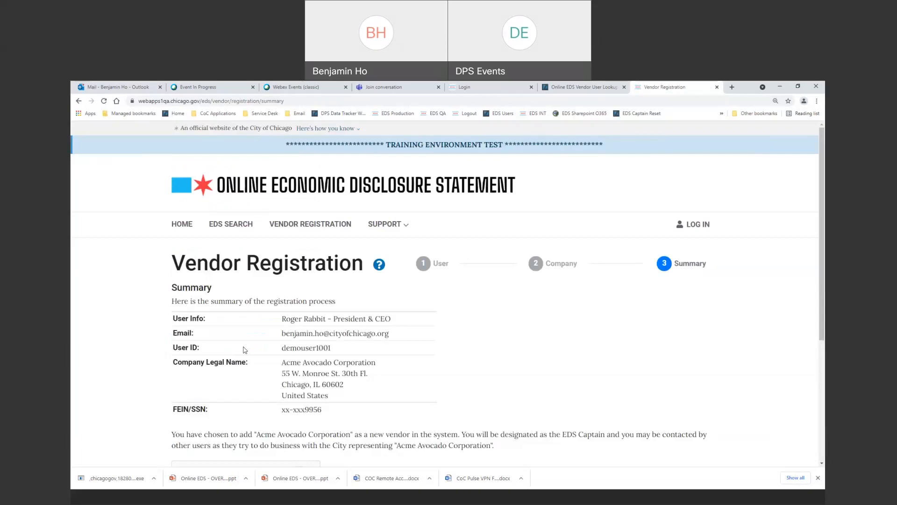
Pass the 'I'm not a robot' check and confirm the vendor registration.
scroll(426, 364, "down", 1)
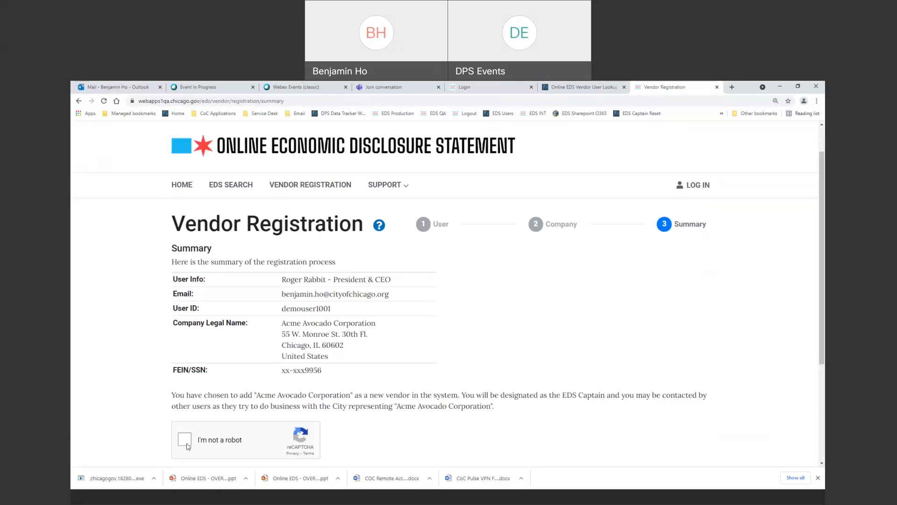
left_click(185, 440)
scroll(274, 410, "down", 3)
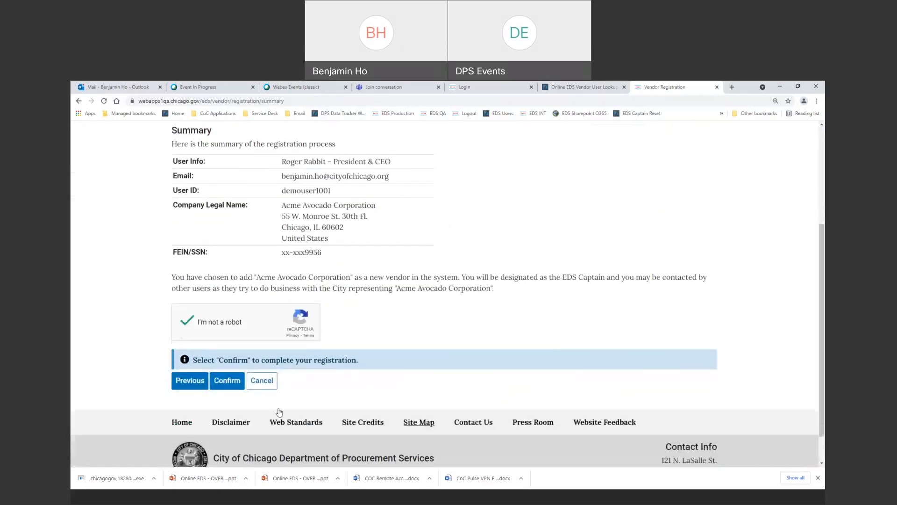
left_click(229, 382)
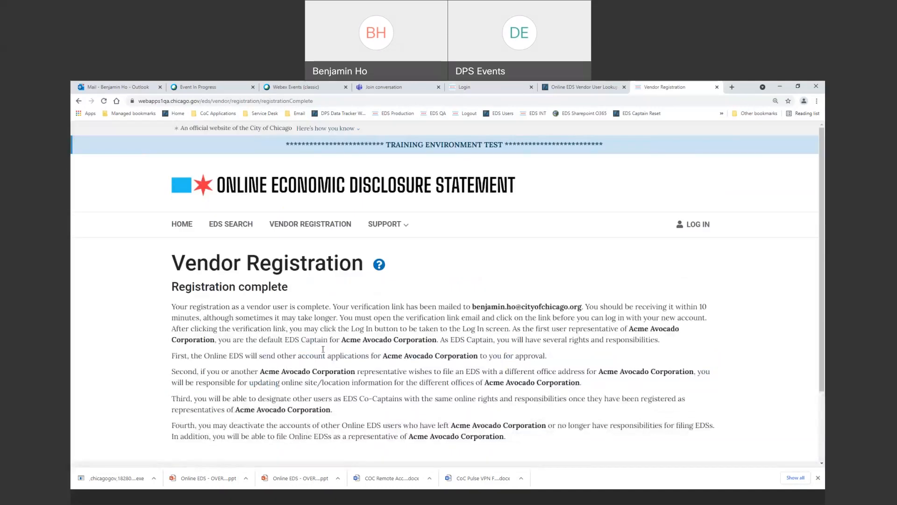
Read through the Registration complete page, then switch to the Outlook Mail inbox.
scroll(379, 309, "down", 2)
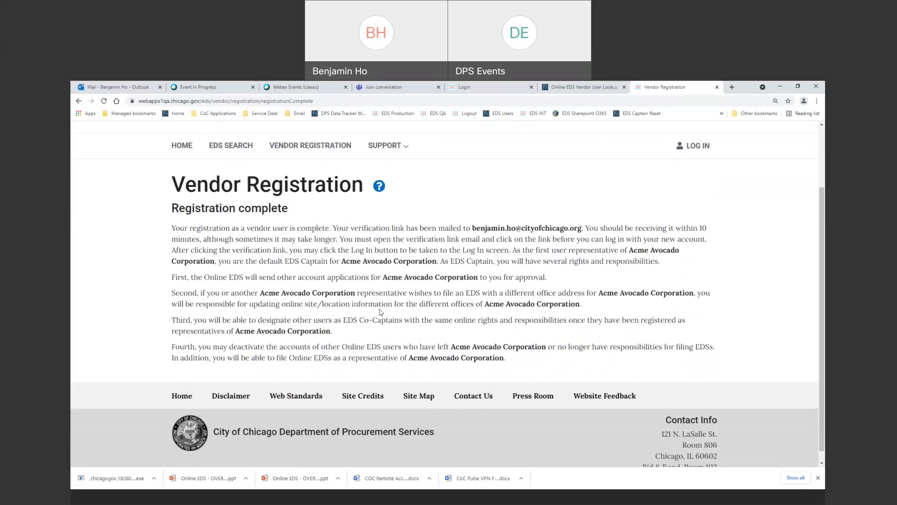
scroll(381, 312, "down", 1)
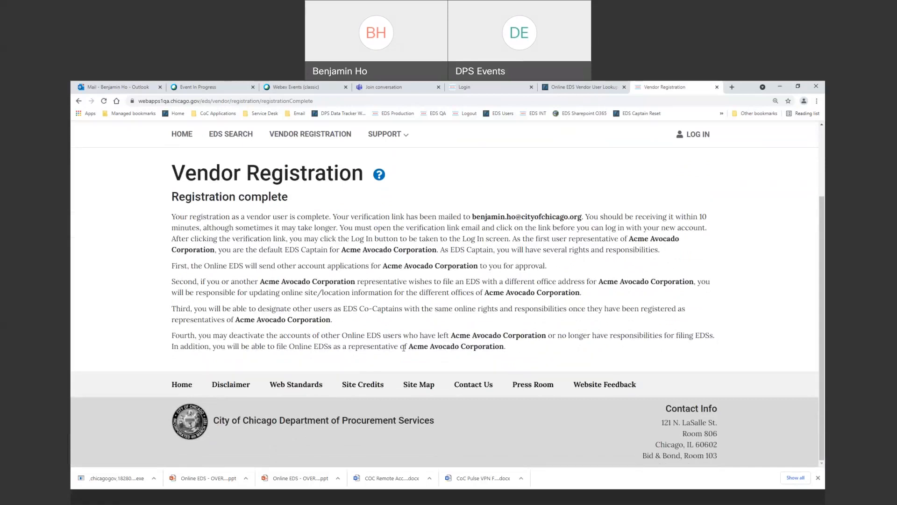
scroll(404, 348, "up", 2)
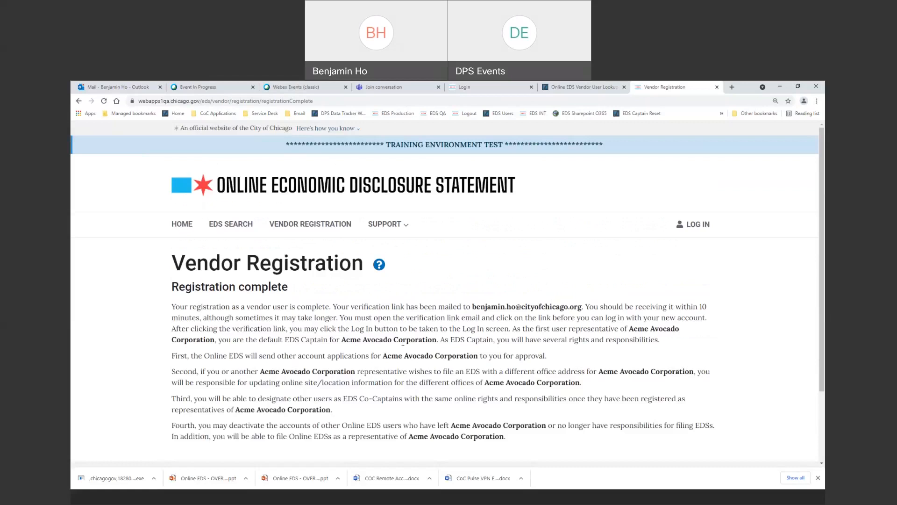
scroll(403, 342, "down", 1)
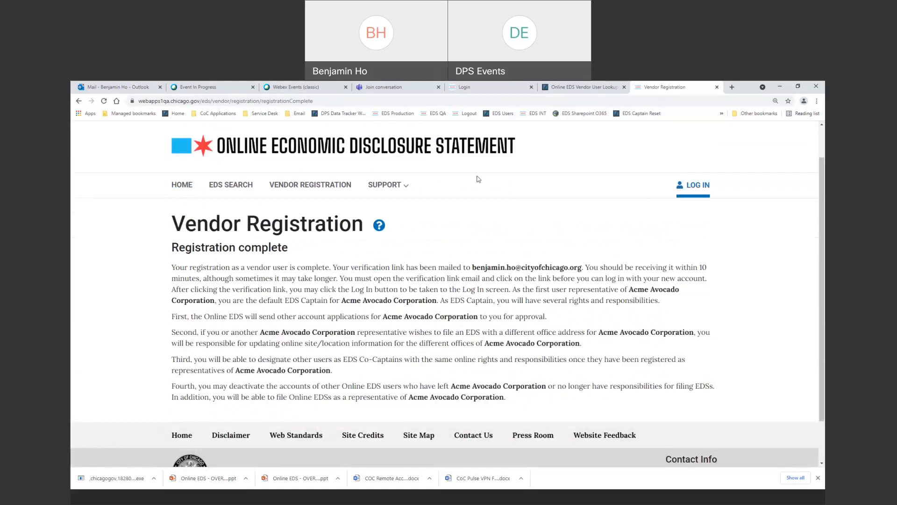
left_click(107, 88)
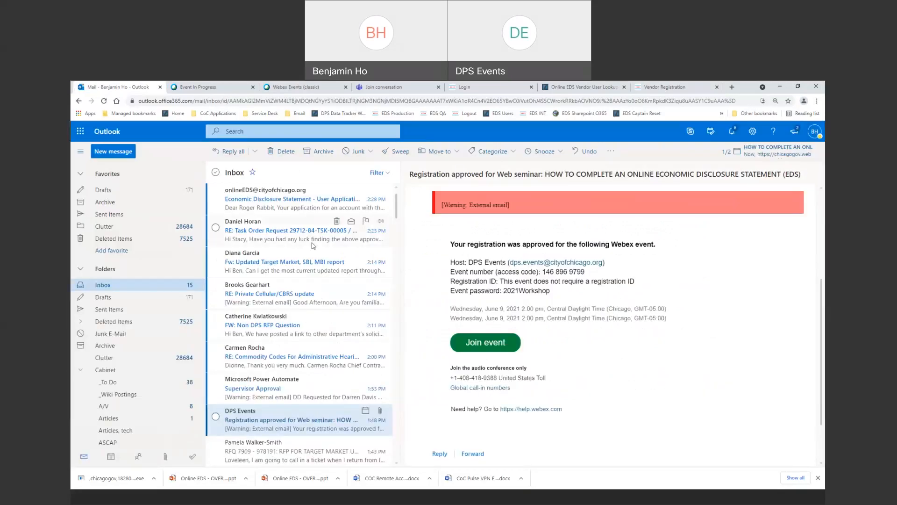
Open the EDS 'User Application' approval e-mail and follow its account activation link.
left_click(299, 200)
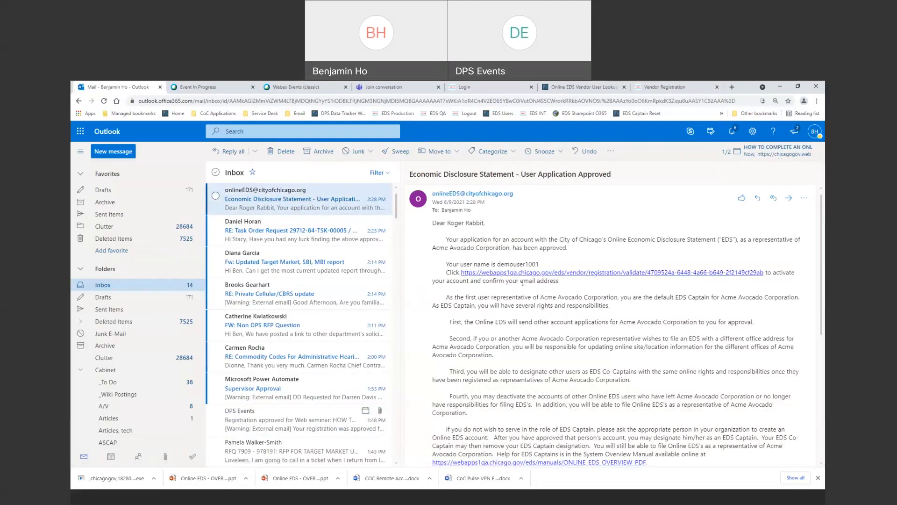
left_click(614, 276)
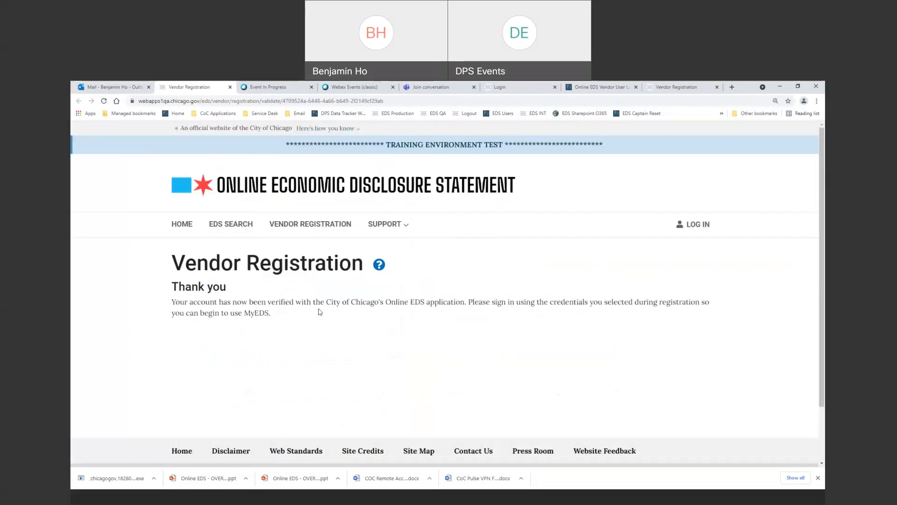
Log in to Online EDS as demouser1001 with the account password.
left_click(695, 229)
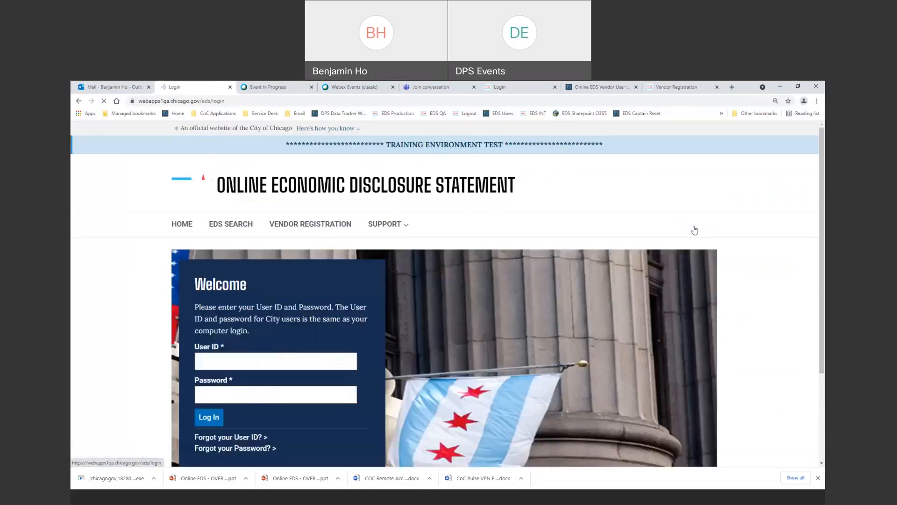
left_click(273, 361)
type("d")
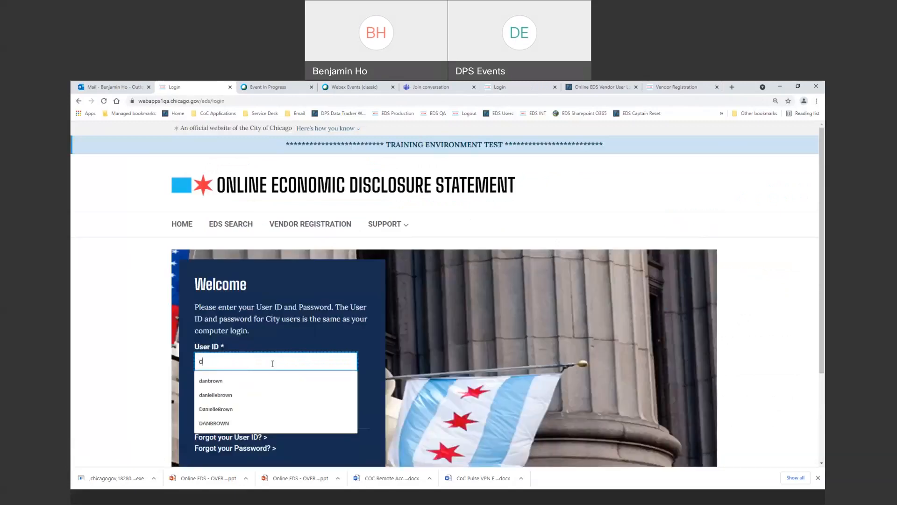
type("emouse")
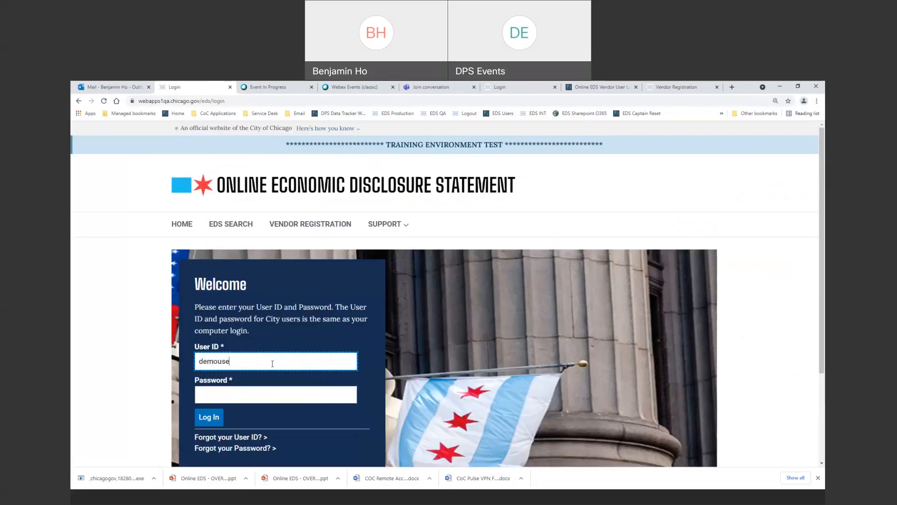
type("r1001")
key("Tab")
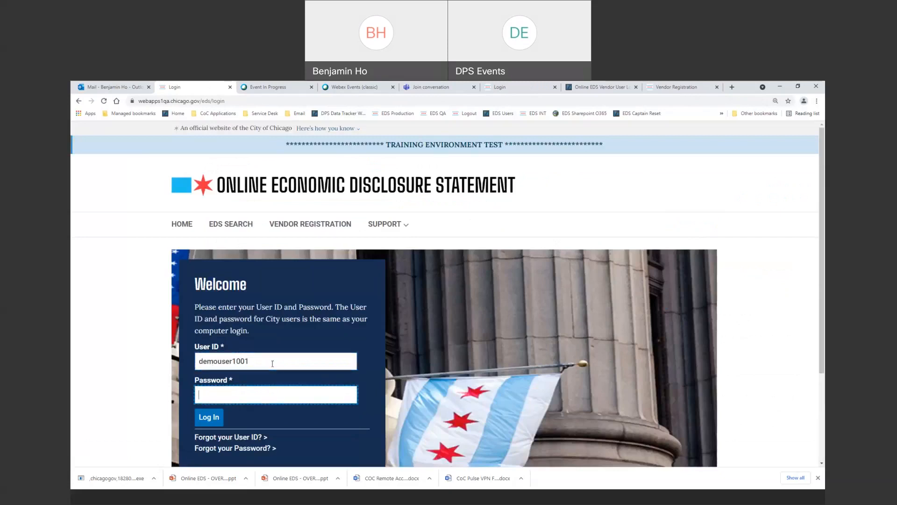
type("•••••••••")
left_click(209, 417)
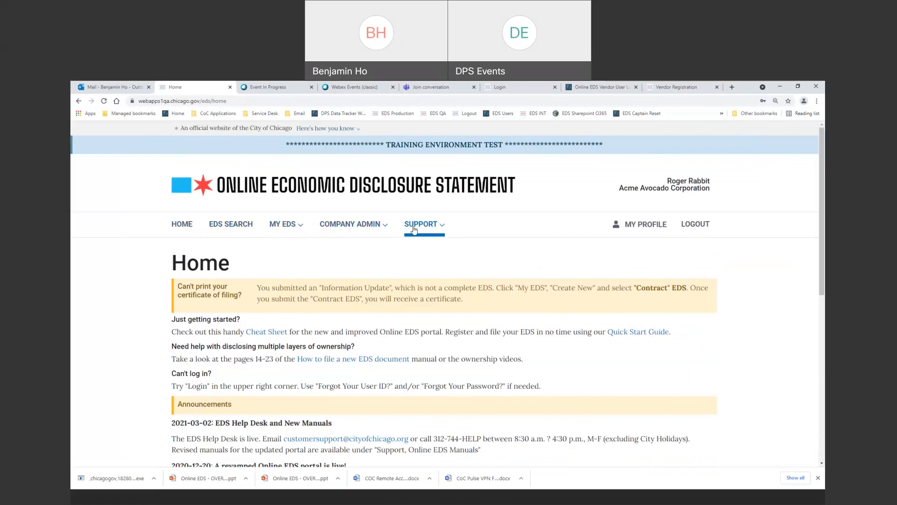
Open My Profile and review the contact details, secret question and Change Password section.
left_click(640, 233)
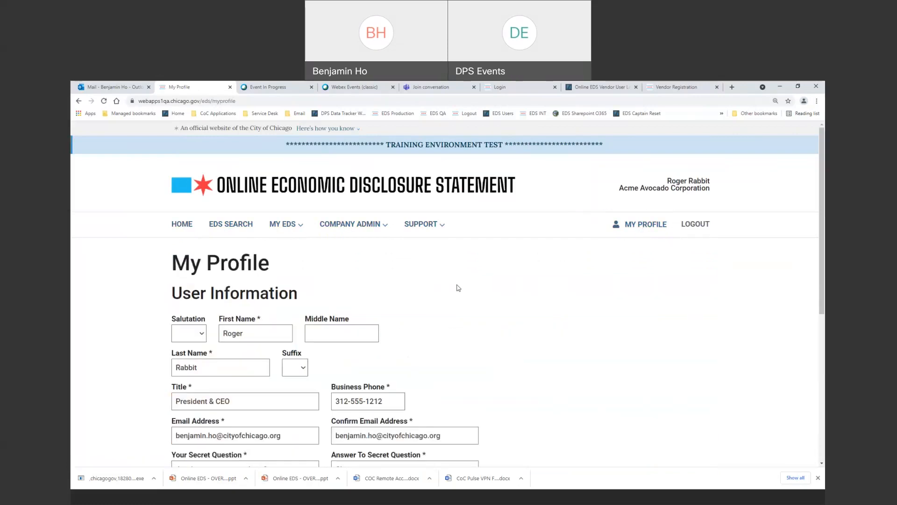
scroll(451, 251, "down", 1)
scroll(451, 252, "down", 1)
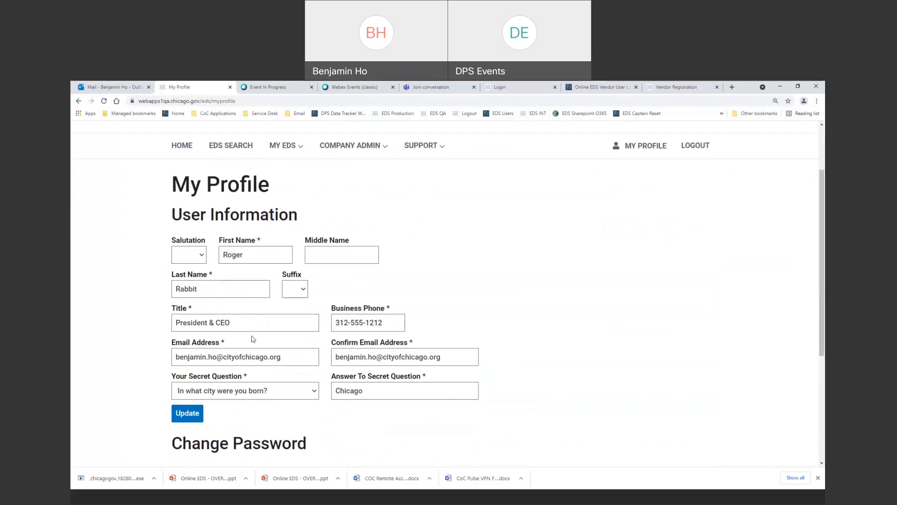
scroll(253, 338, "down", 3)
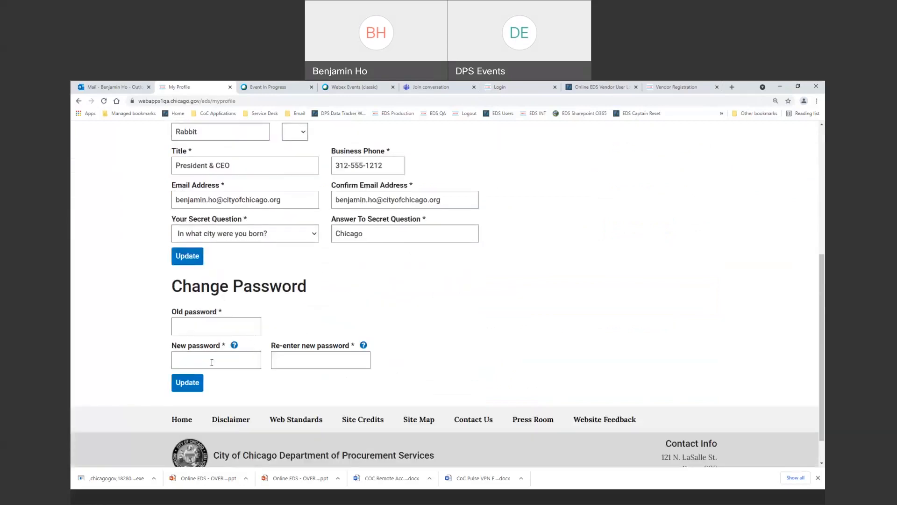
scroll(301, 330, "up", 5)
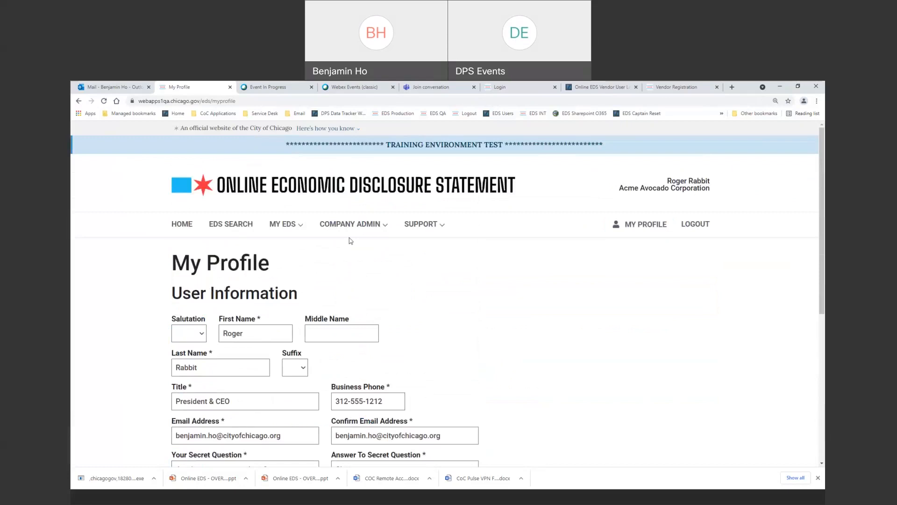
Try COMPANY ADMIN > Site Administration, then go back from the error page.
left_click(373, 233)
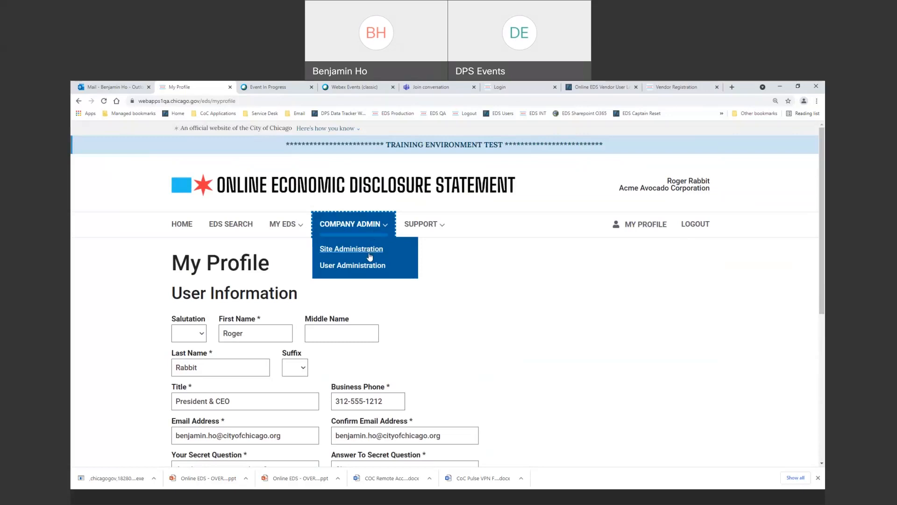
left_click(361, 252)
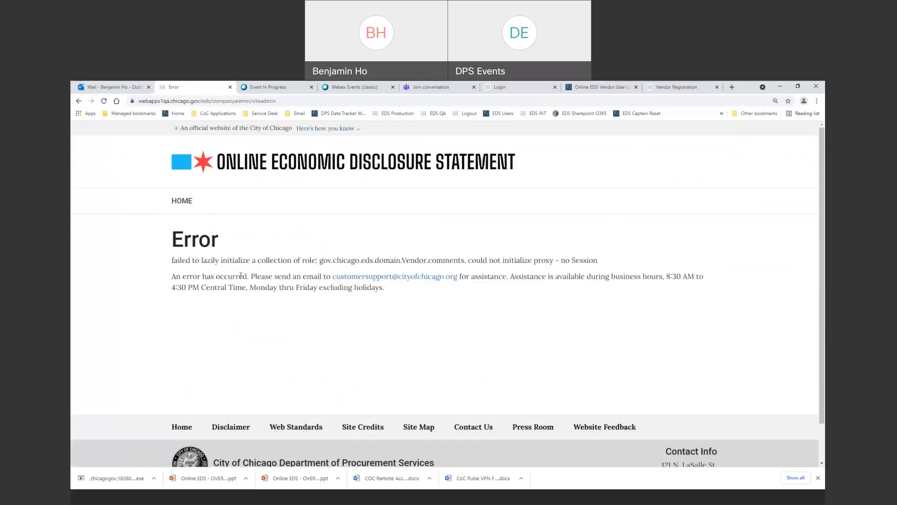
left_click(78, 101)
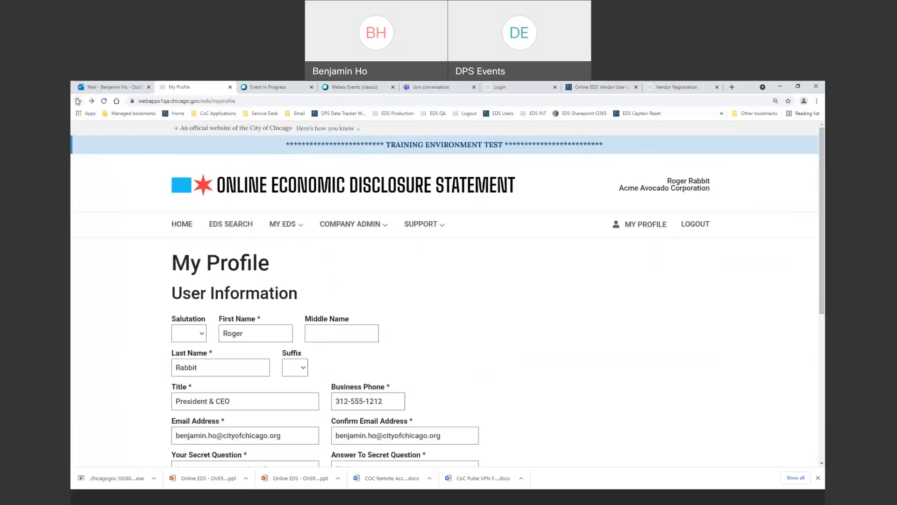
Open COMPANY ADMIN > User Administration and review pending registrations and approved users.
left_click(385, 230)
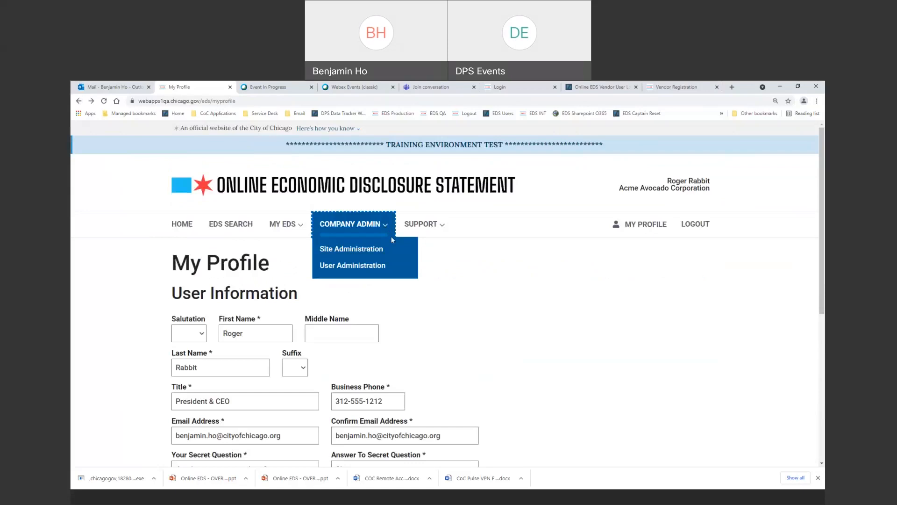
left_click(374, 270)
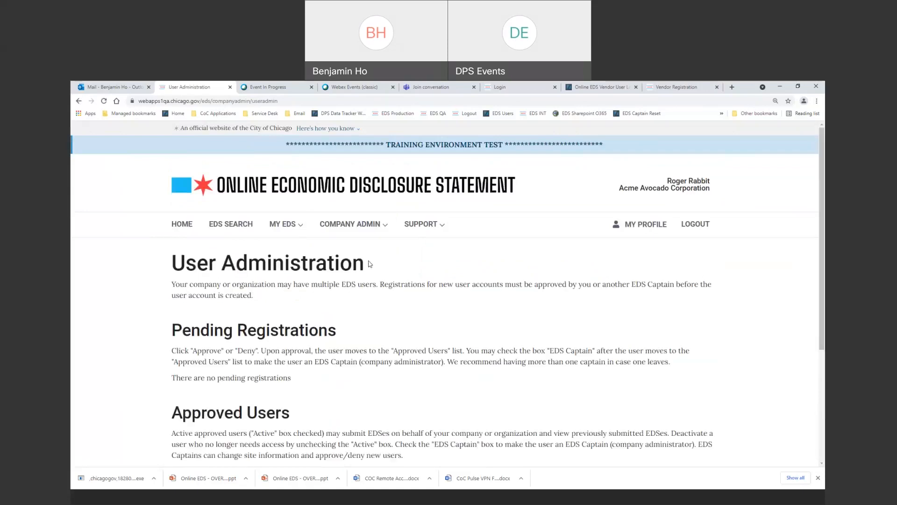
scroll(370, 264, "down", 3)
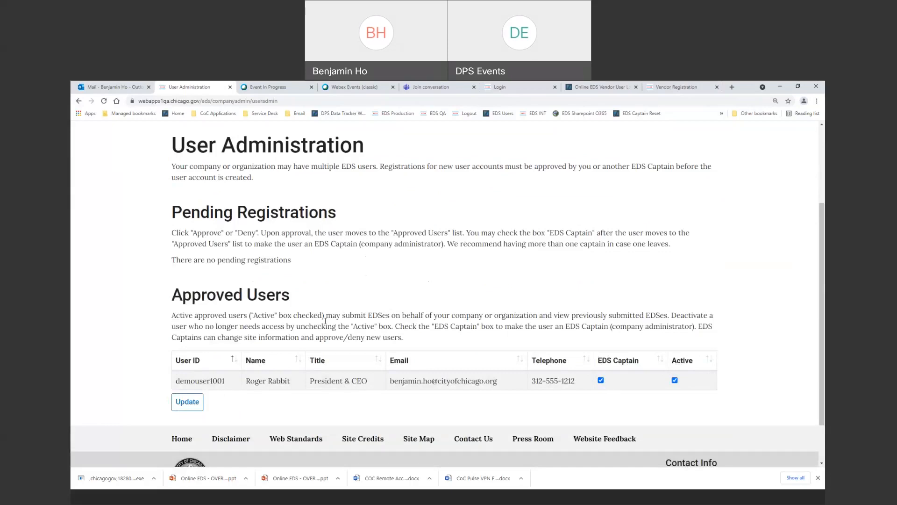
scroll(290, 310, "up", 3)
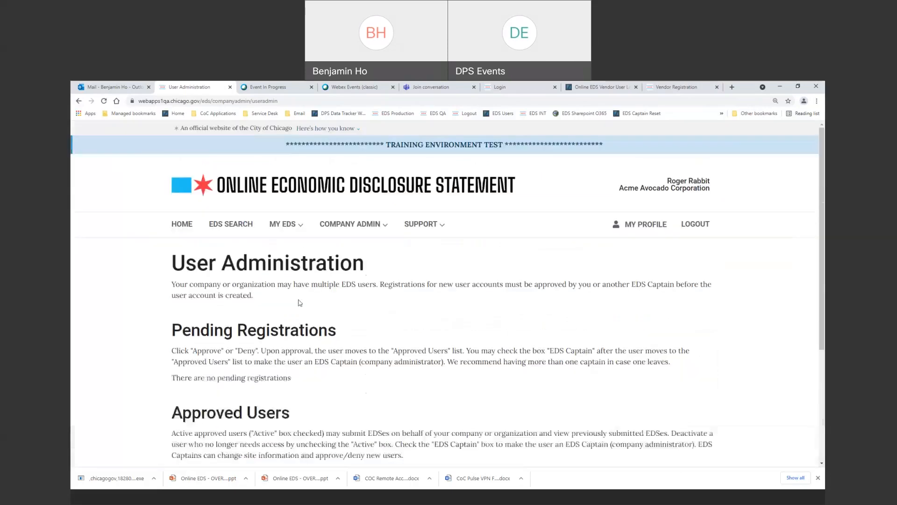
Try MY EDS > Create New and return Home from the resulting error page.
left_click(295, 229)
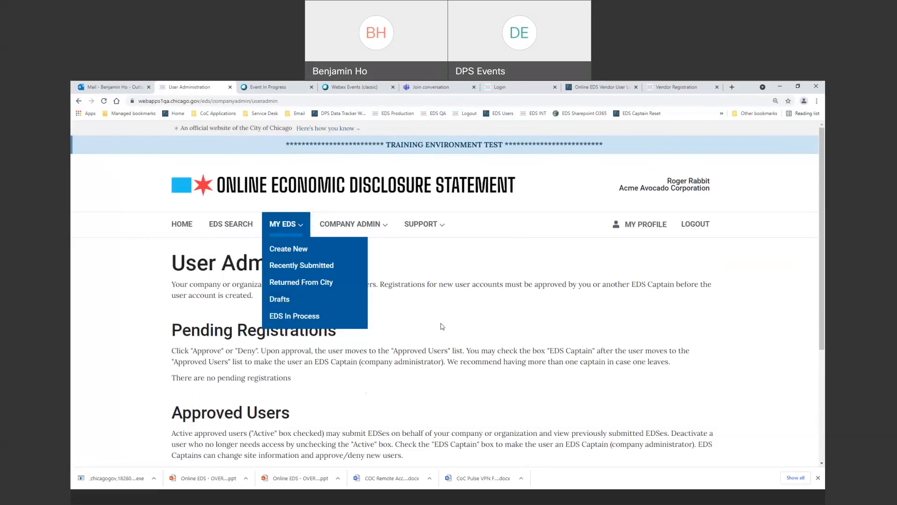
left_click(288, 250)
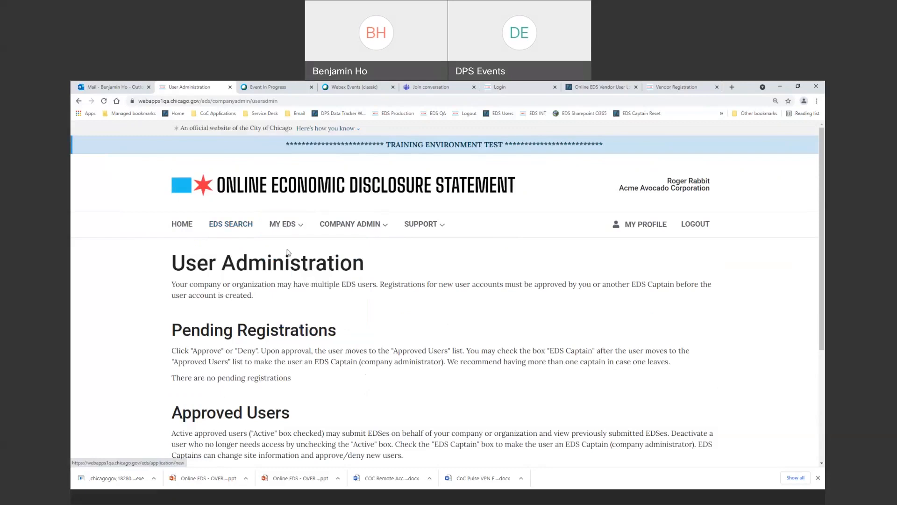
left_click(180, 206)
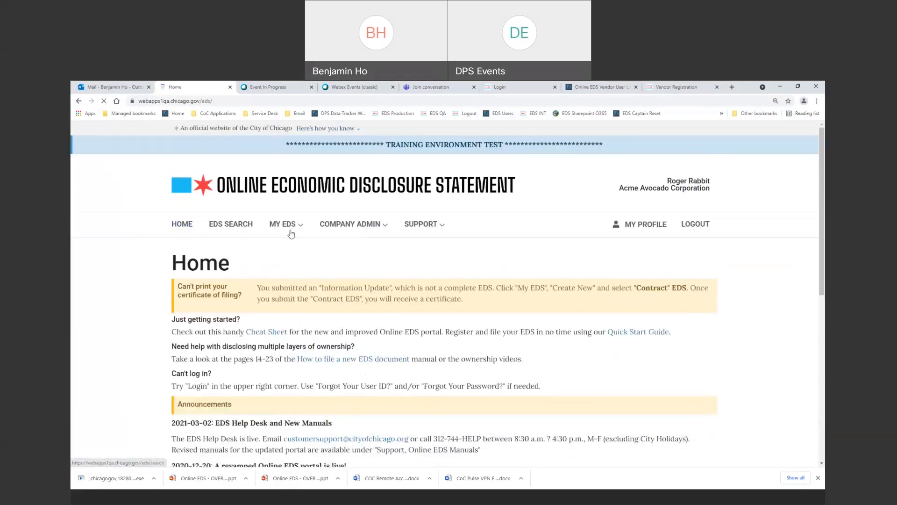
left_click(291, 233)
left_click(305, 255)
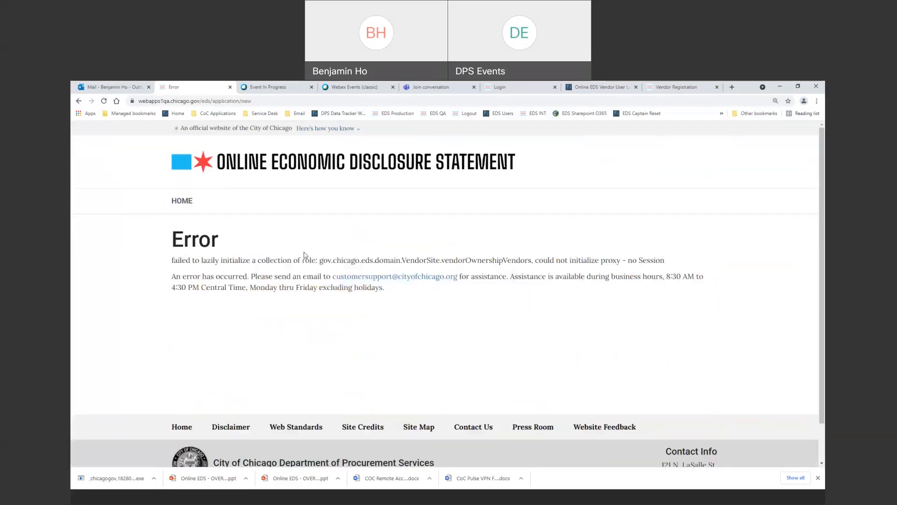
left_click(180, 200)
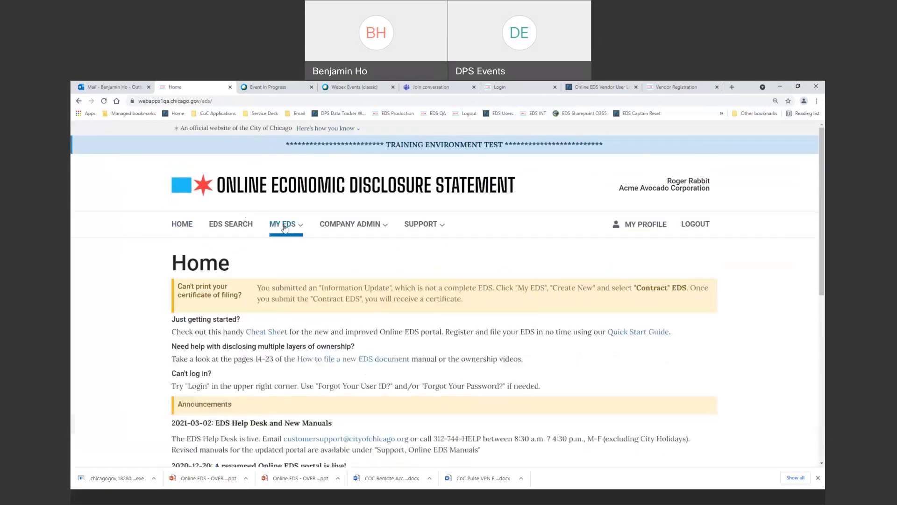
Retry MY EDS > Create New and return Home again after the error.
left_click(284, 227)
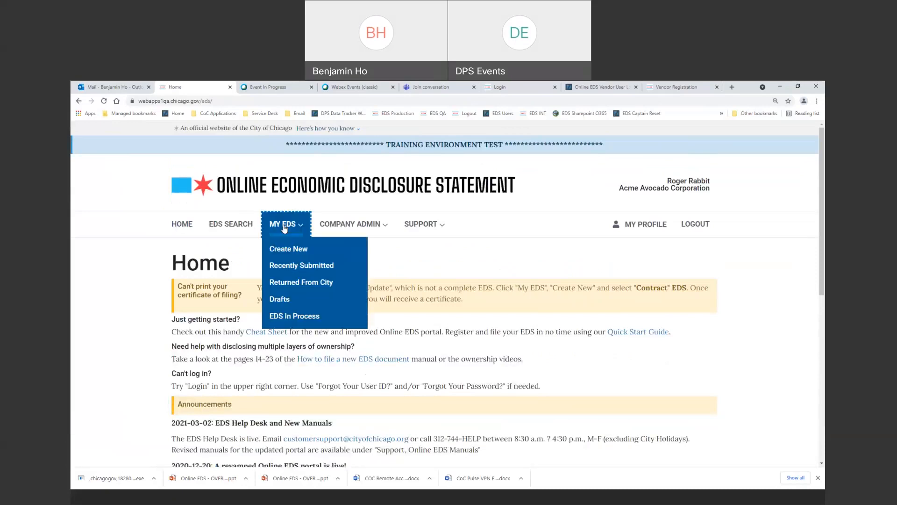
left_click(296, 251)
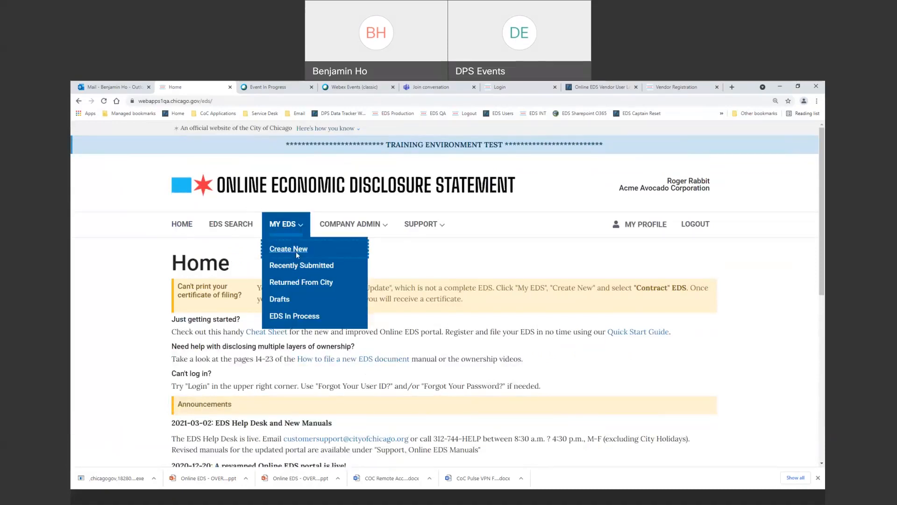
left_click(195, 212)
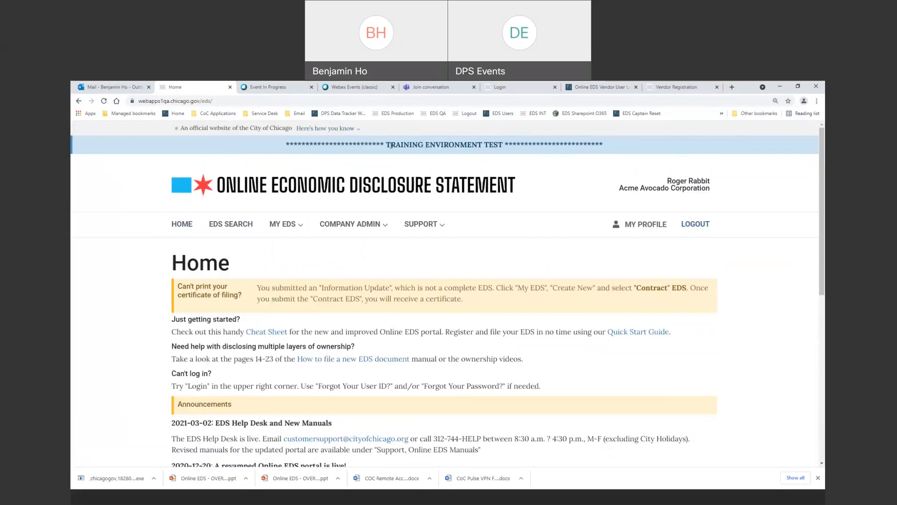
Log out of the Online EDS training site.
left_click_drag(387, 145, 502, 154)
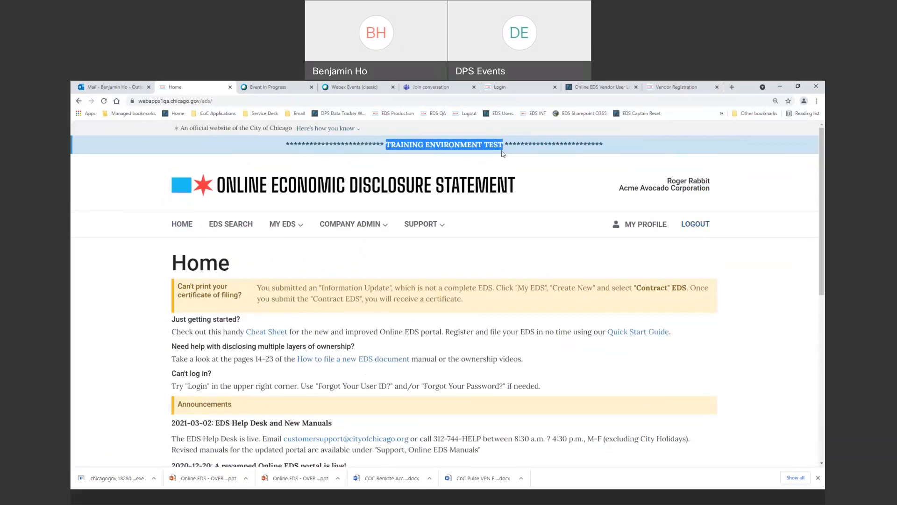
left_click(586, 233)
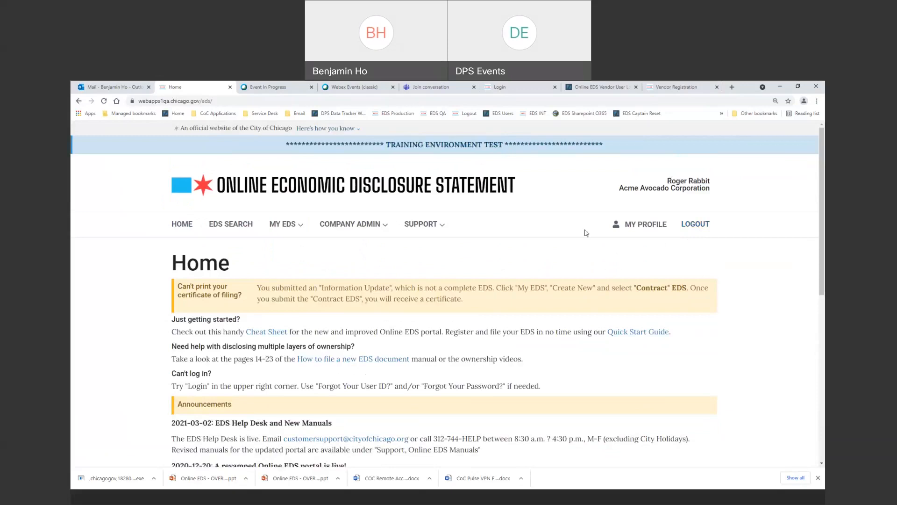
left_click(696, 225)
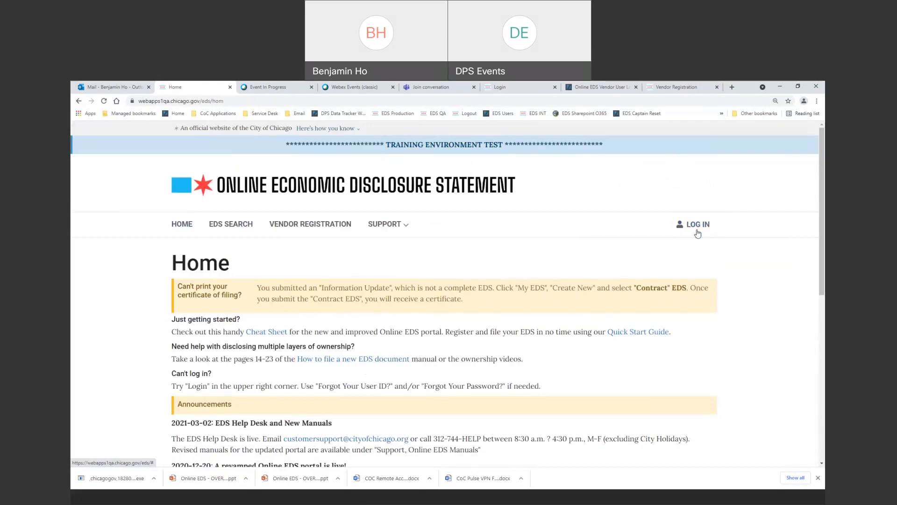
Remove 'qa' from the URL to load the live EDS Home page at webapps1.chicago.gov.
left_click(262, 102)
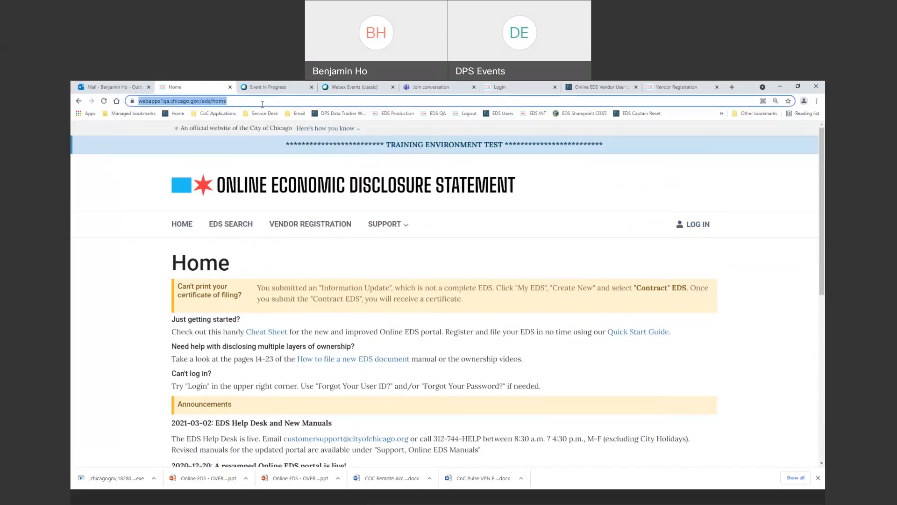
left_click(262, 104)
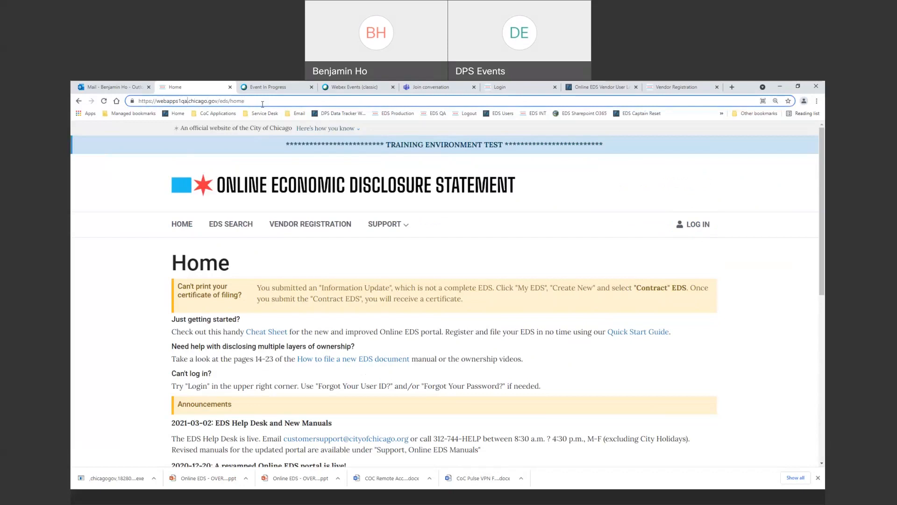
key("BackSpace")
key("BackSpace")
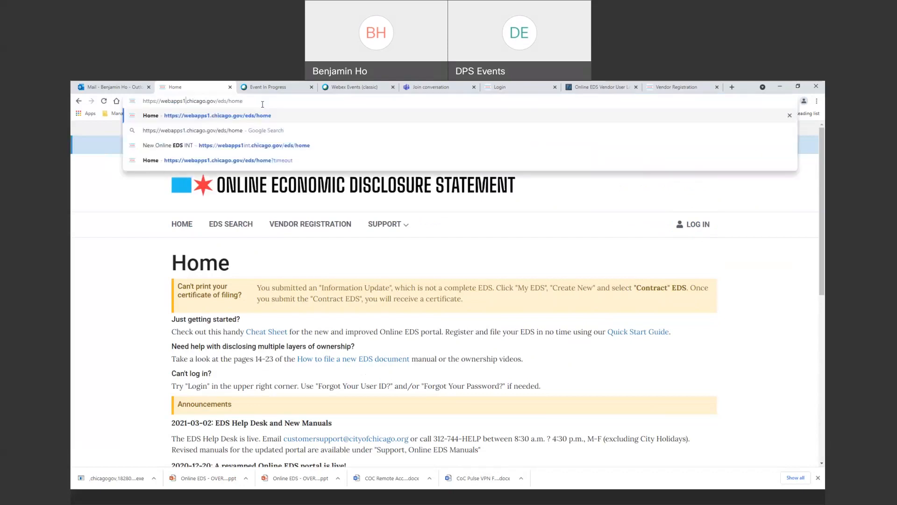
key("Return")
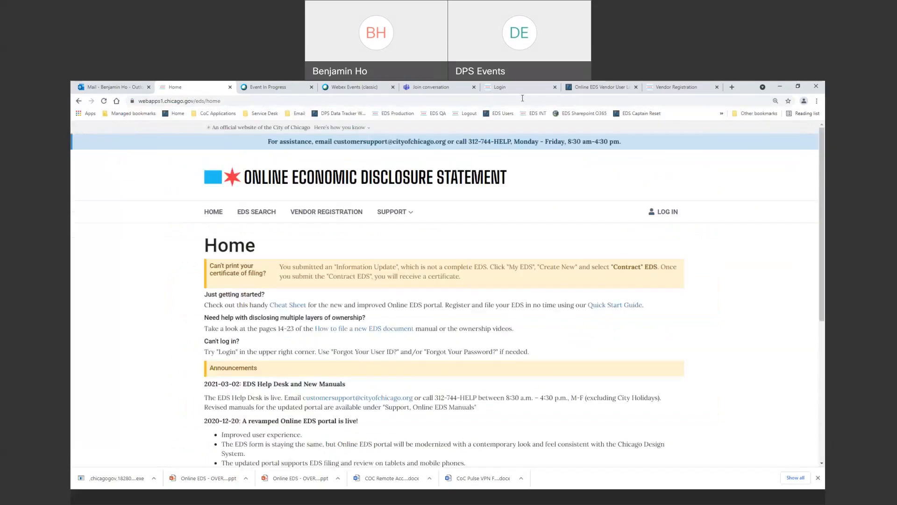
Log in on the live site with the saved user ID and the account password.
left_click(664, 212)
left_click(264, 333)
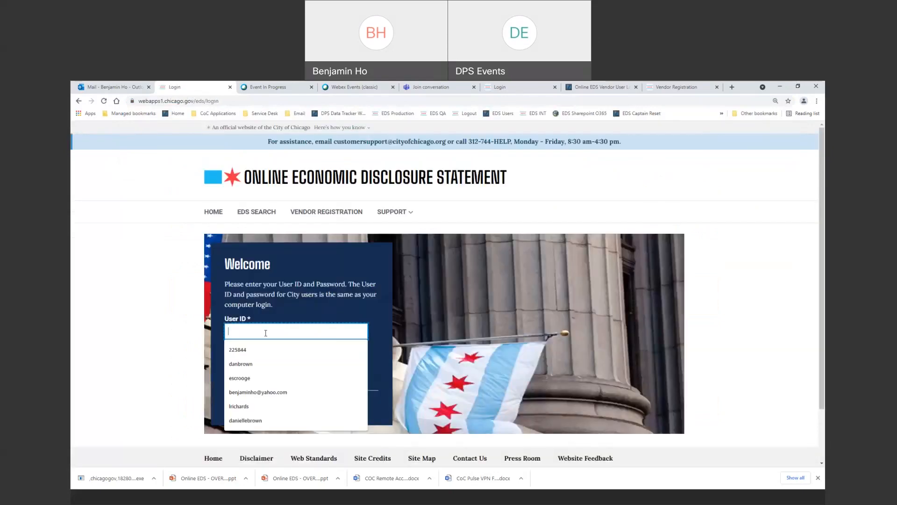
type("ed")
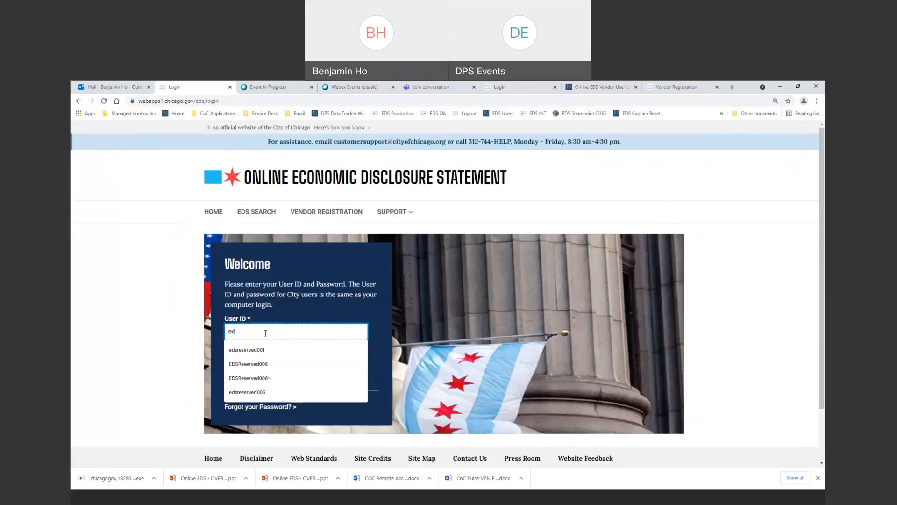
key("Down")
key("Down")
key("Return")
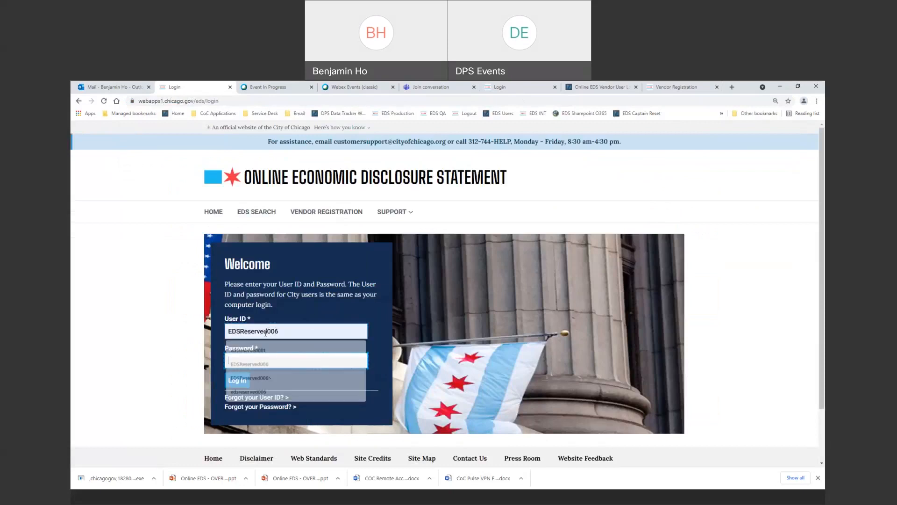
type("•••••••")
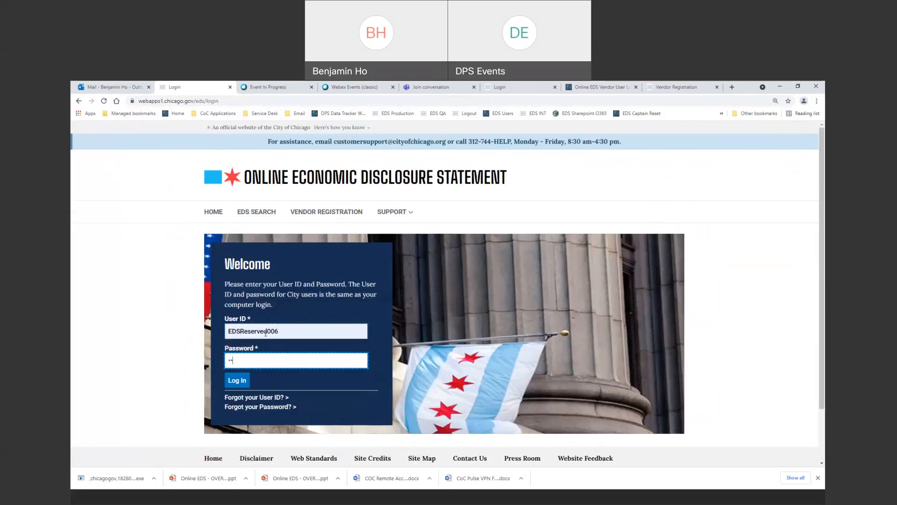
type("•••")
left_click(241, 380)
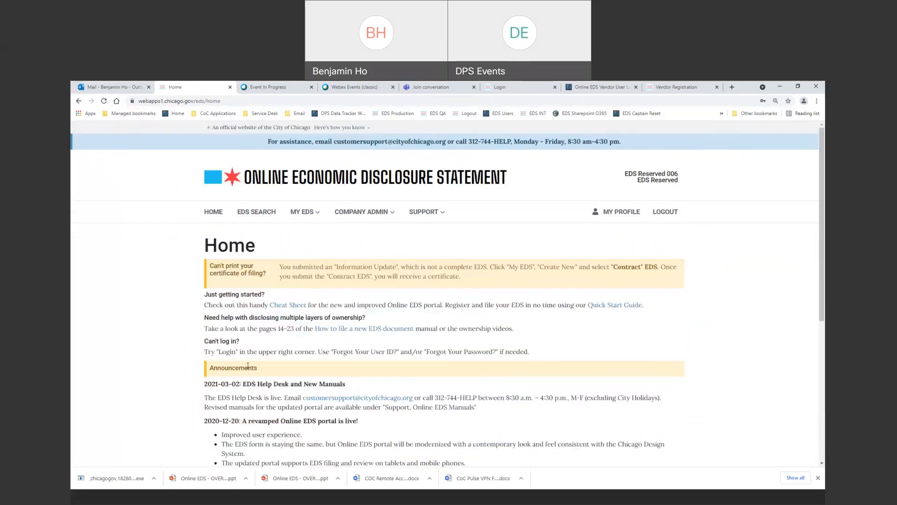
Choose MY EDS > Create New on the live site to open the Create New EDS form.
left_click(303, 212)
left_click(322, 235)
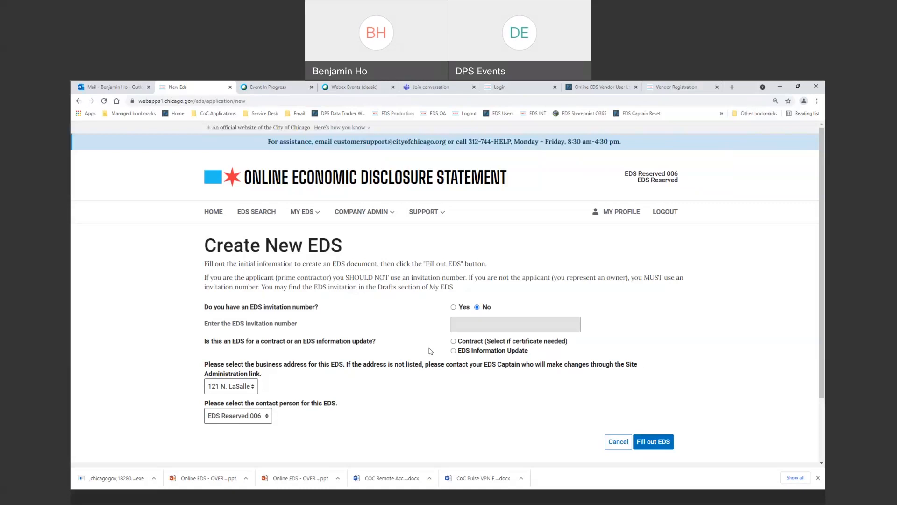
Mark the EDS as Contract, keep the default contact person, and open Section I General Information.
left_click(454, 342)
left_click(269, 417)
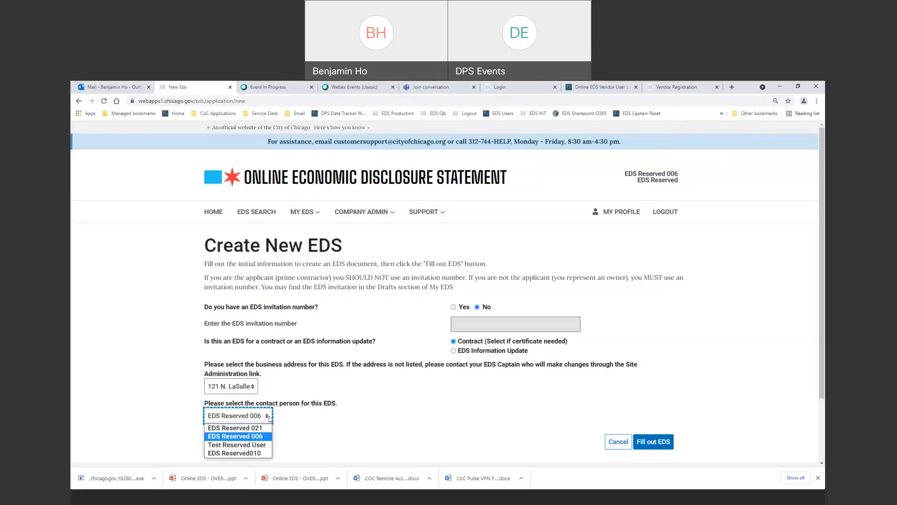
left_click(269, 417)
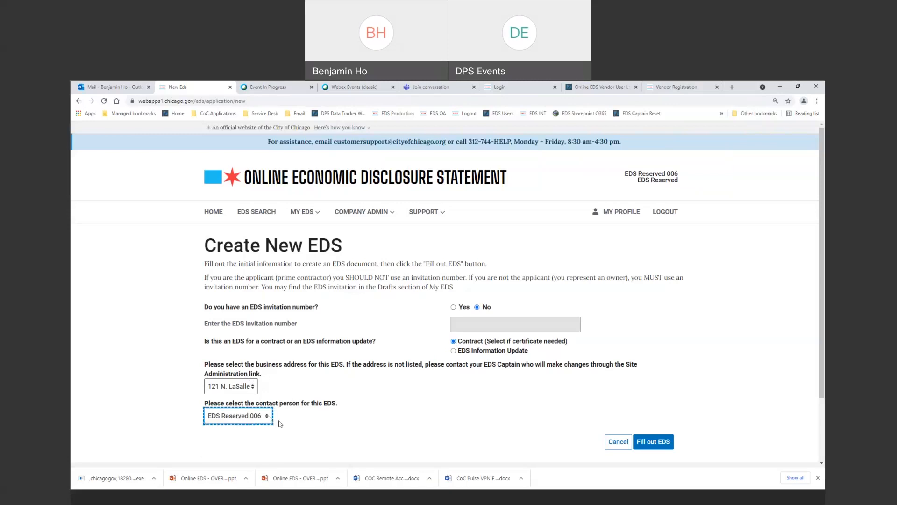
left_click(649, 448)
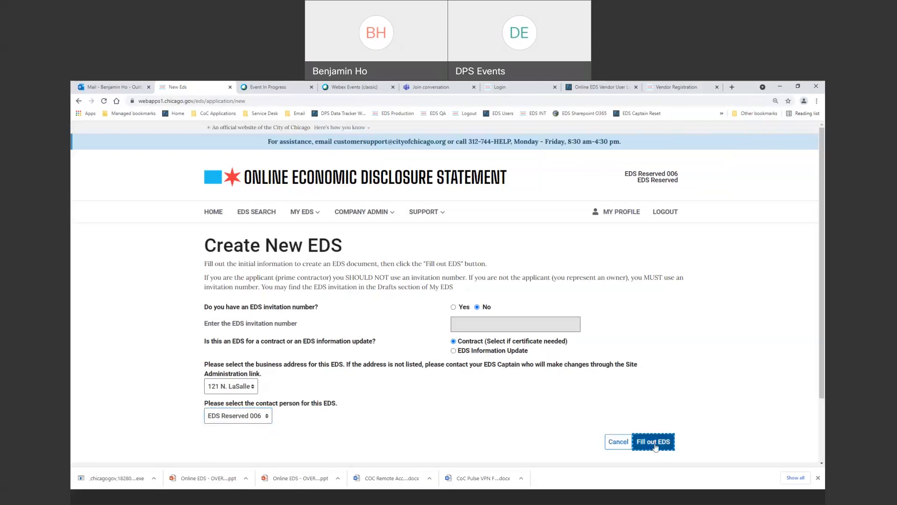
left_click(656, 447)
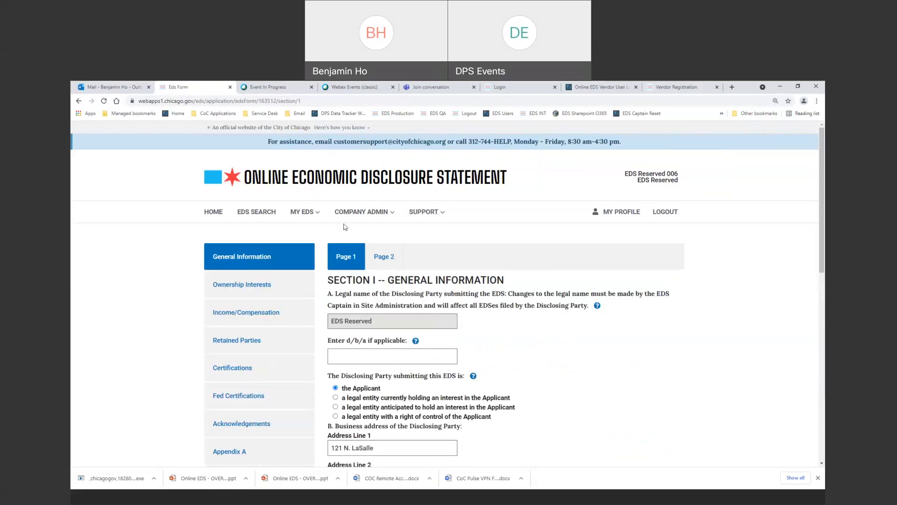
scroll(348, 227, "down", 2)
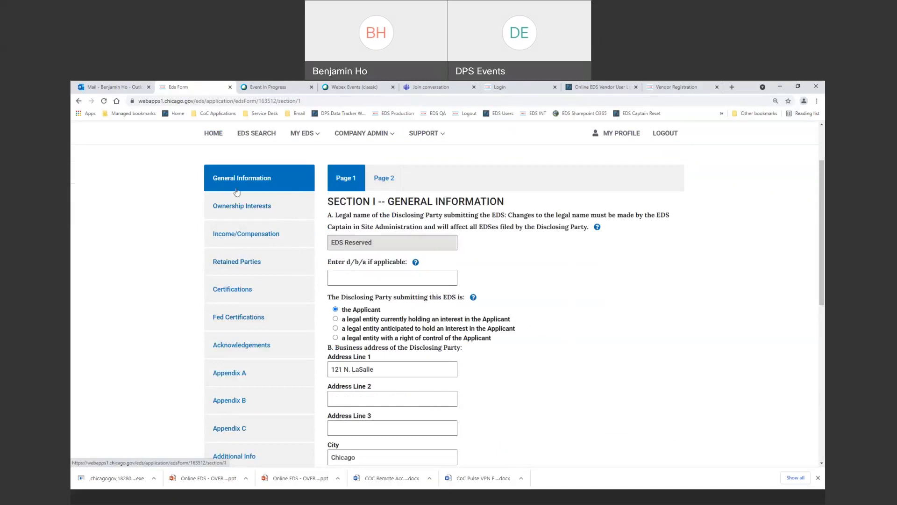
scroll(255, 234, "down", 1)
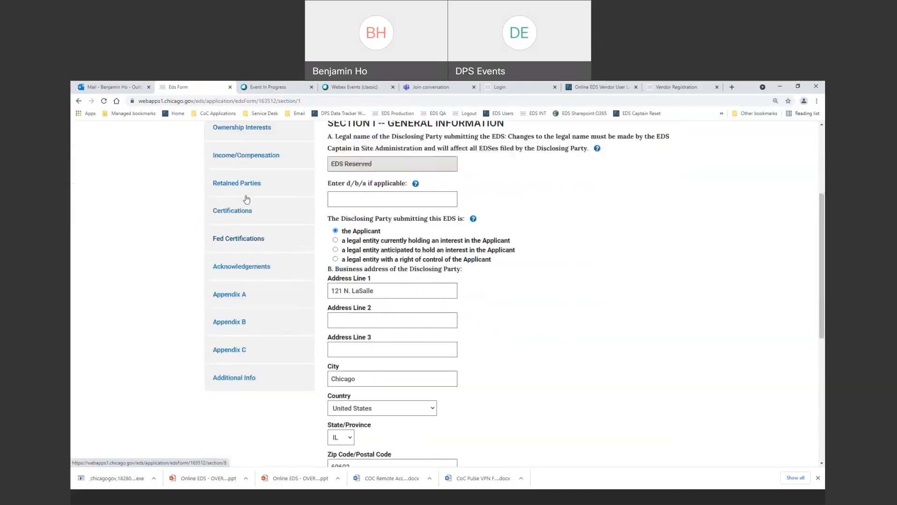
scroll(246, 199, "up", 1)
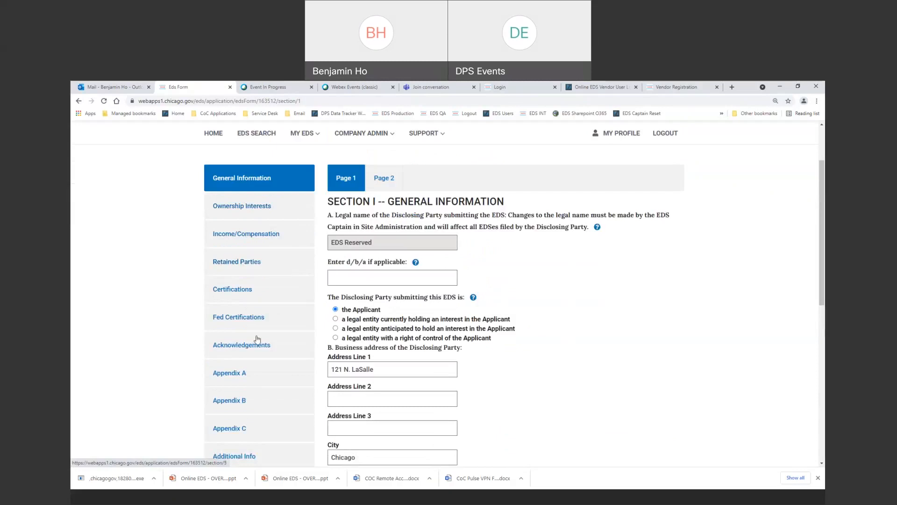
scroll(270, 434, "down", 1)
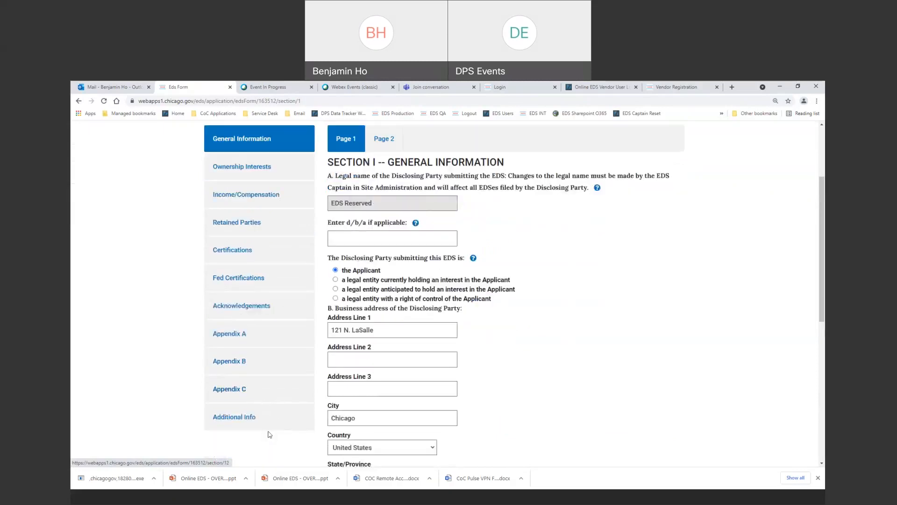
scroll(270, 434, "up", 3)
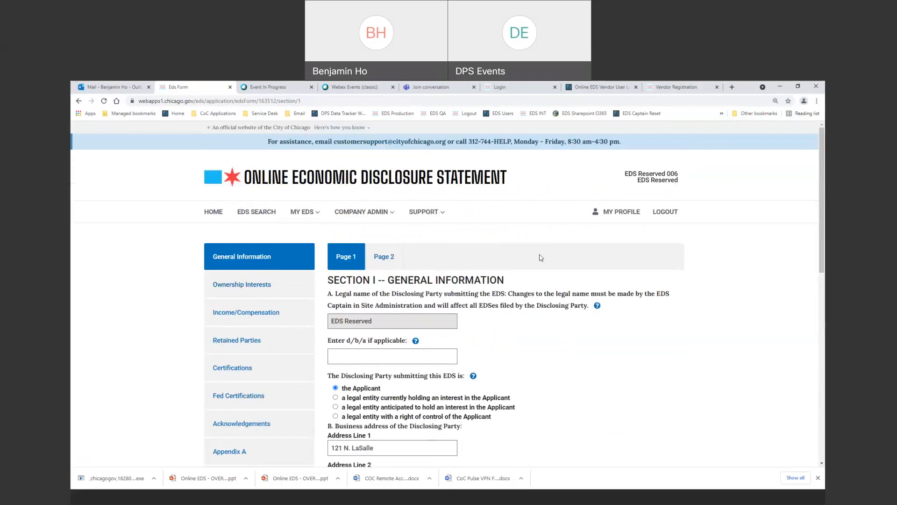
left_click(252, 423)
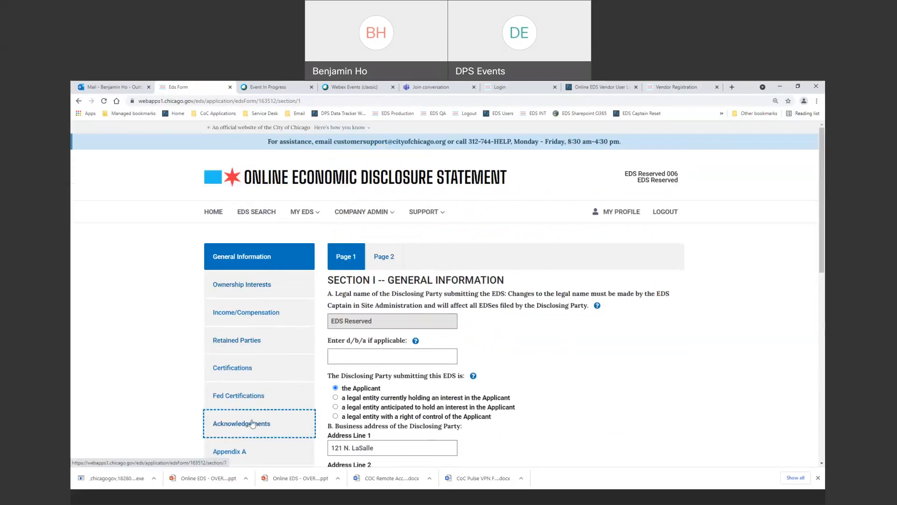
left_click(232, 256)
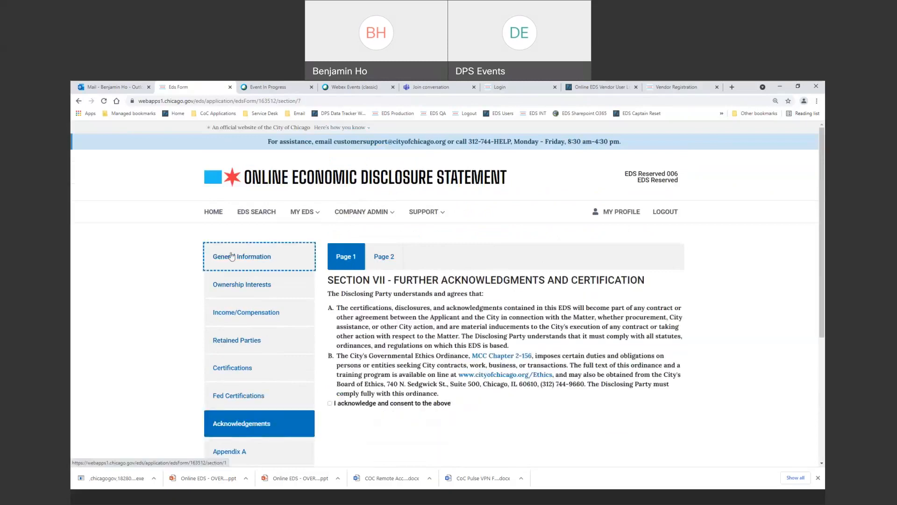
left_click(232, 367)
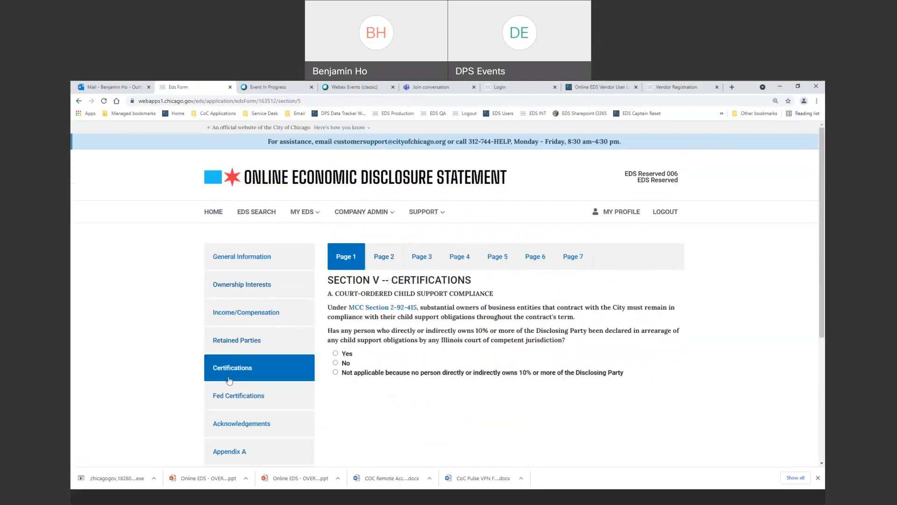
left_click(256, 266)
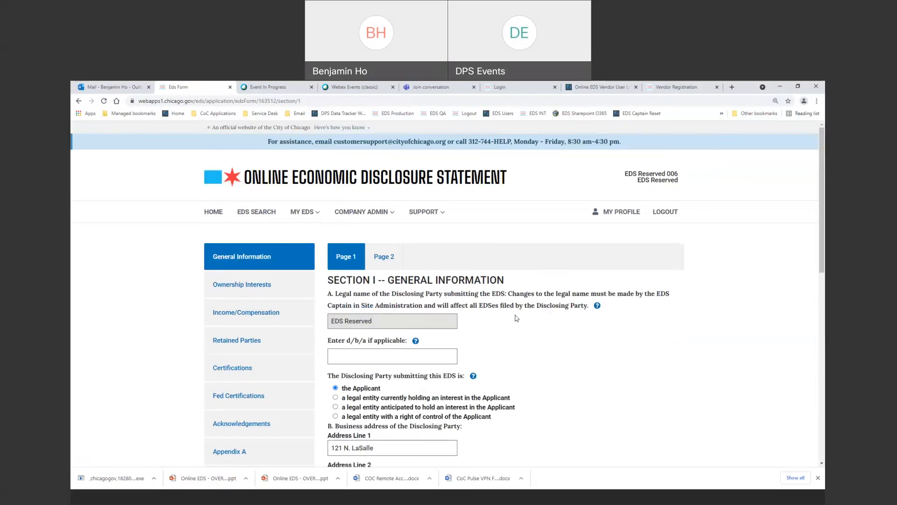
Review the prefilled page 1, leave d/b/a blank, and continue to page 2.
scroll(516, 318, "down", 1)
scroll(398, 247, "down", 1)
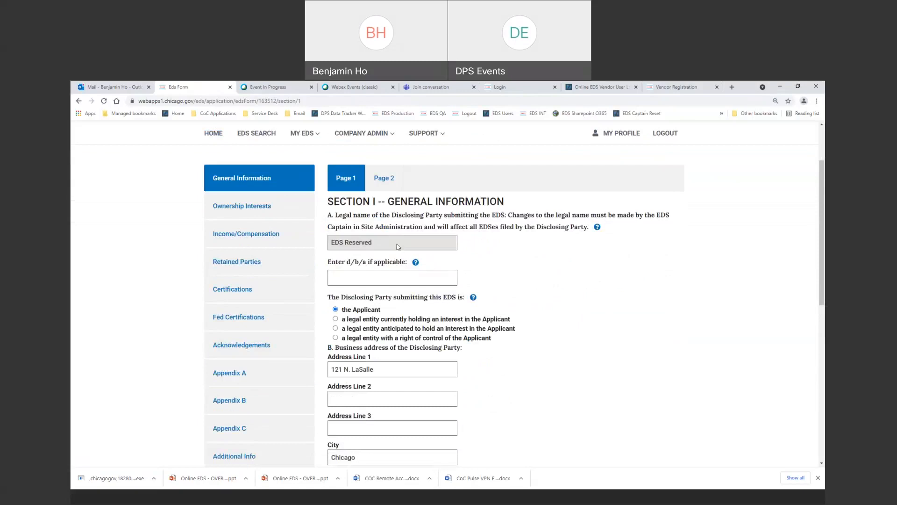
scroll(557, 272, "down", 1)
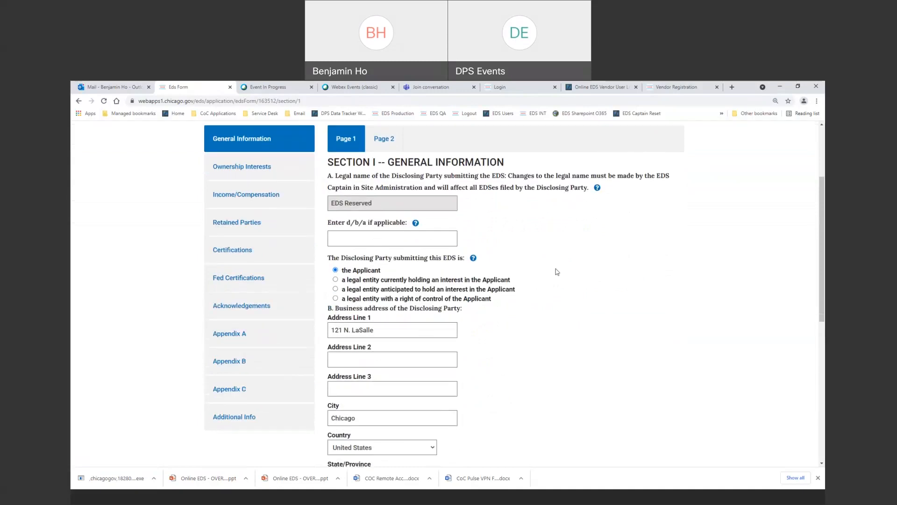
scroll(557, 272, "up", 1)
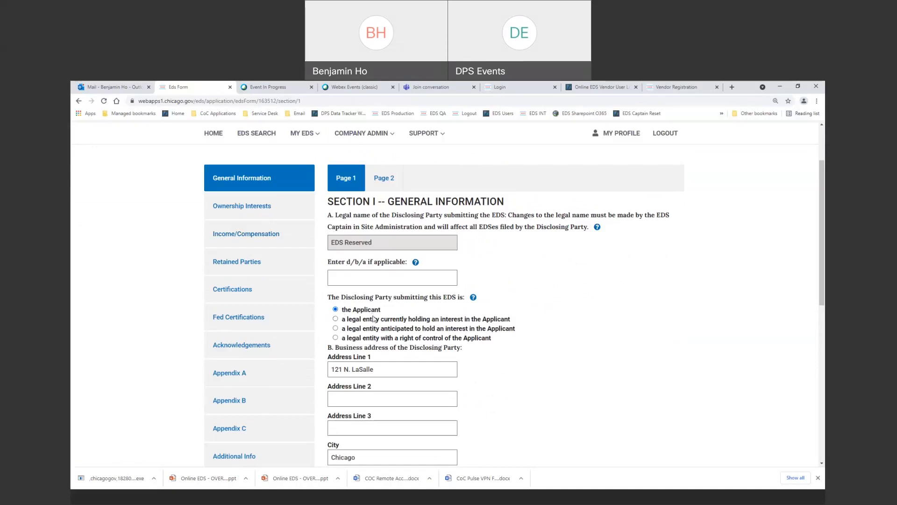
left_click(374, 280)
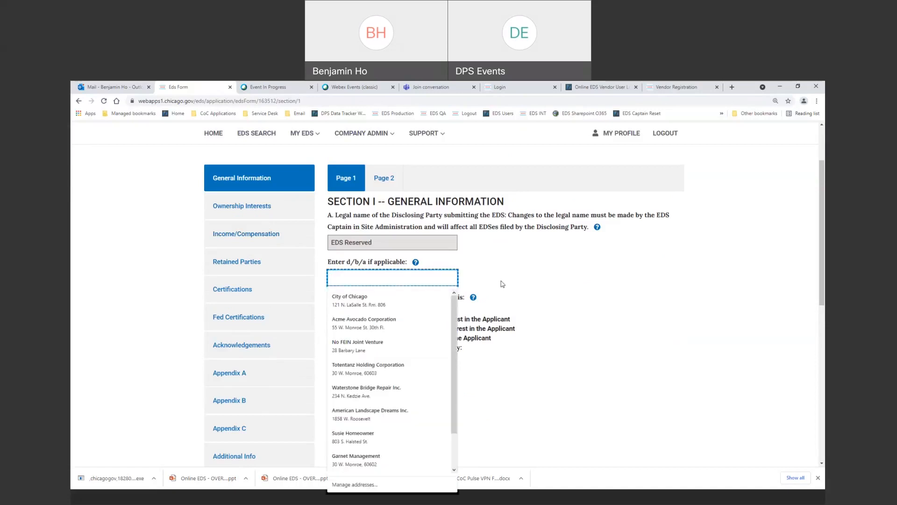
left_click(502, 284)
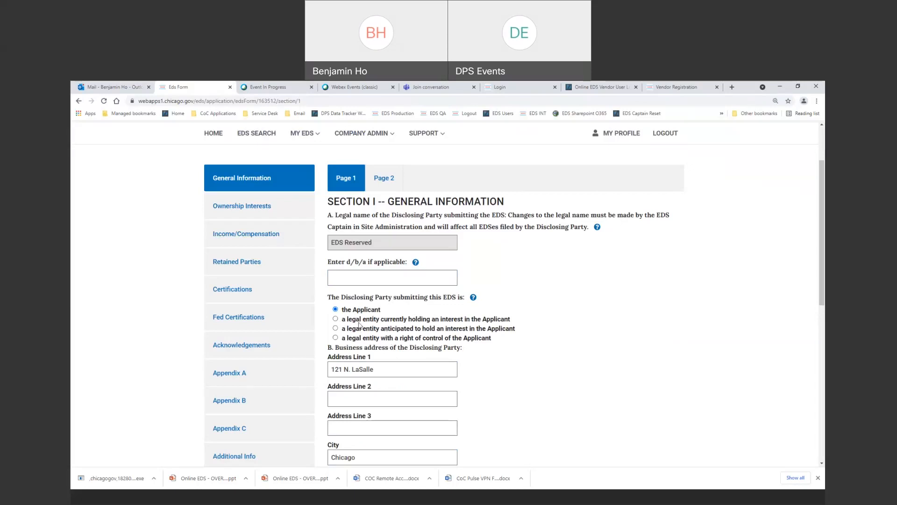
scroll(359, 326, "down", 1)
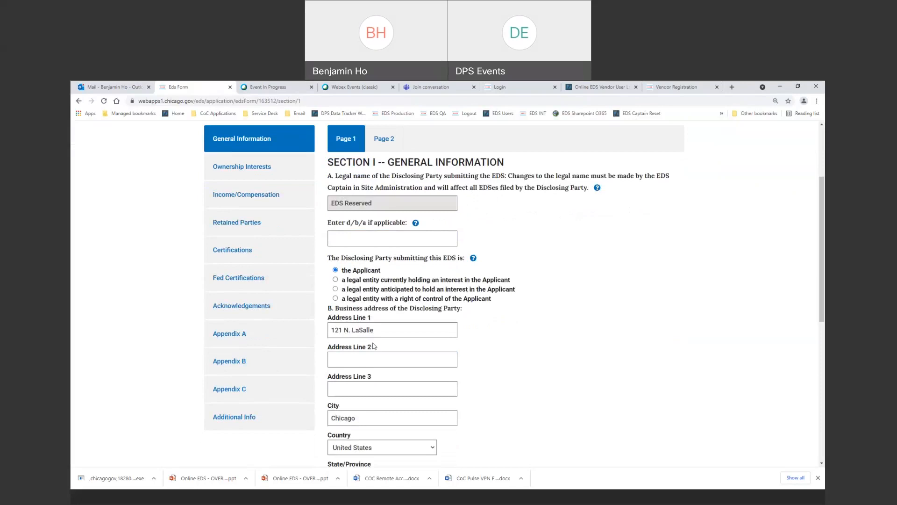
scroll(383, 329, "down", 1)
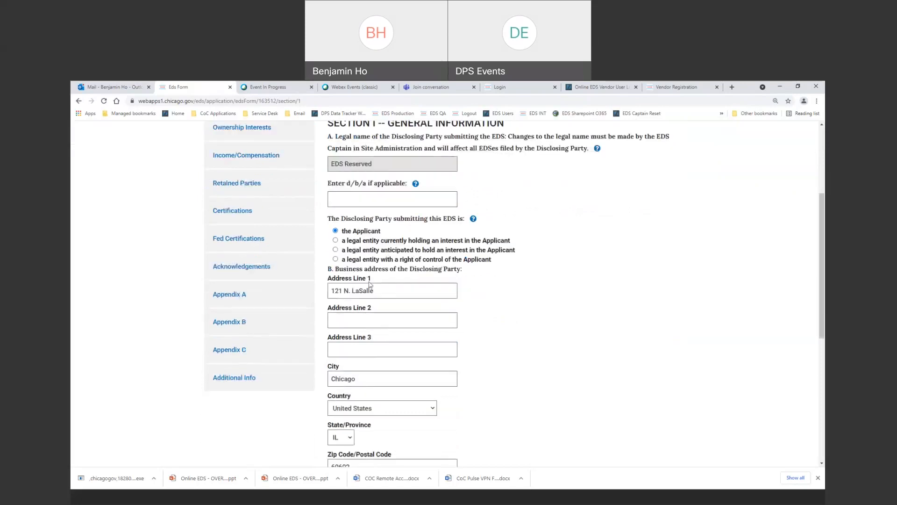
scroll(374, 355, "down", 4)
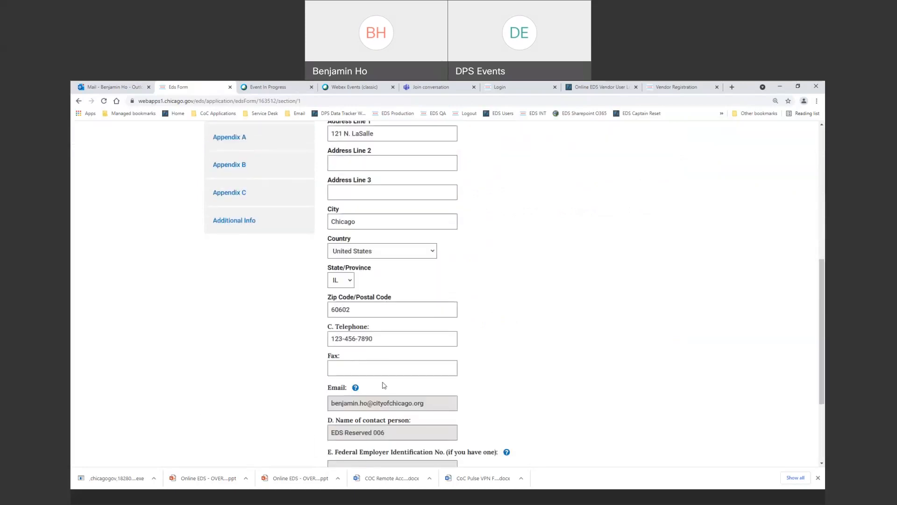
scroll(384, 385, "down", 2)
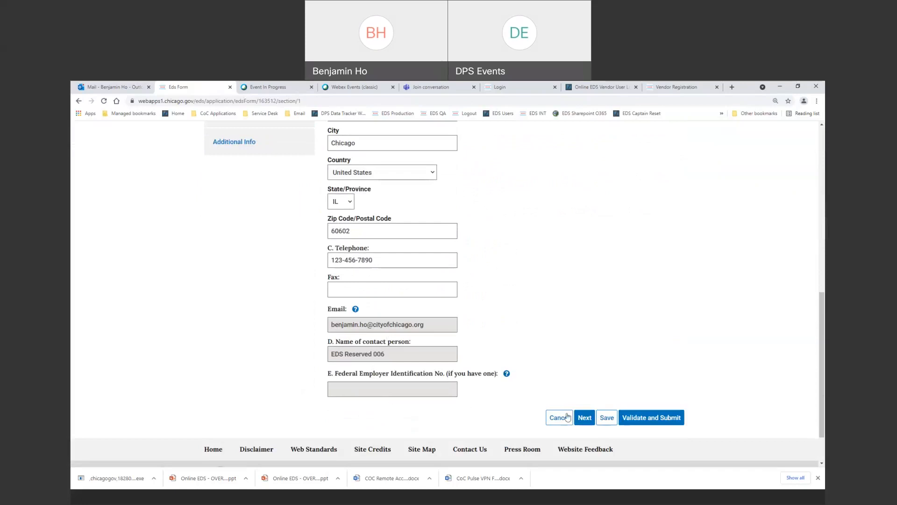
left_click(584, 417)
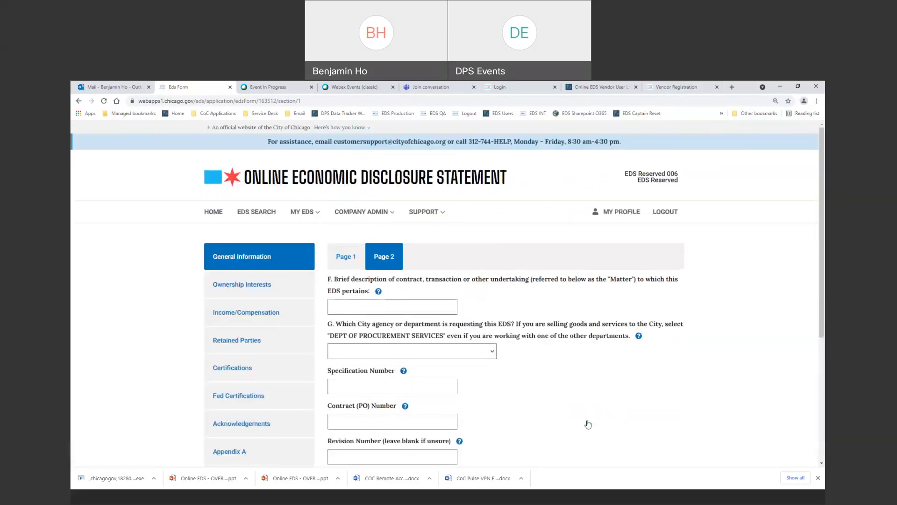
Choose 'Part A: Certification, Compliance Tracking' as the matter description.
left_click(391, 306)
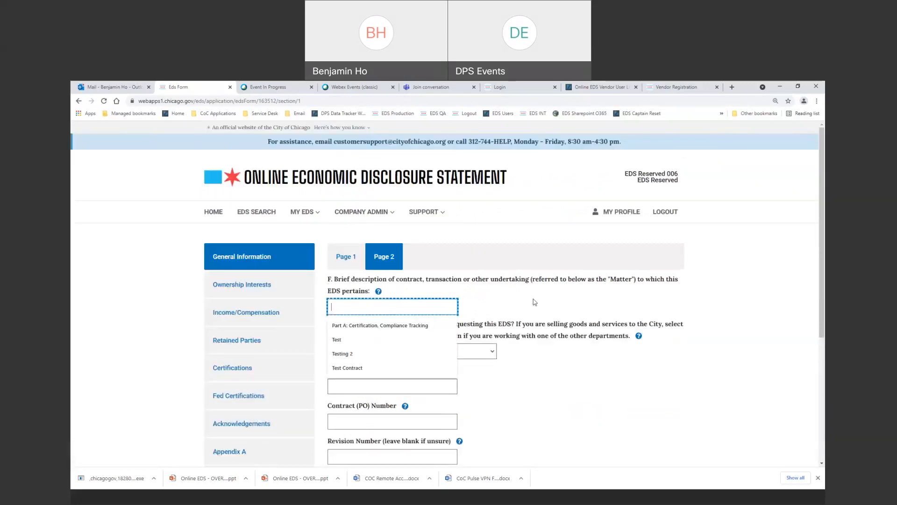
left_click(545, 303)
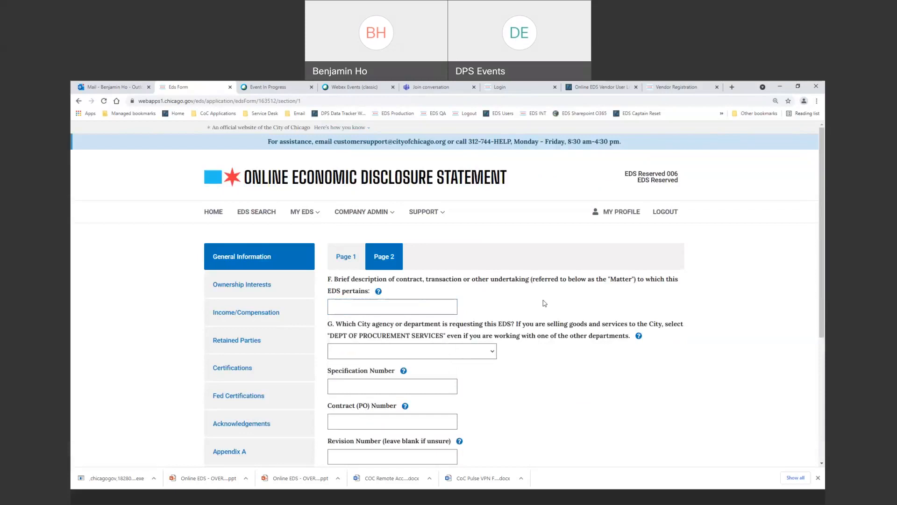
left_click(442, 306)
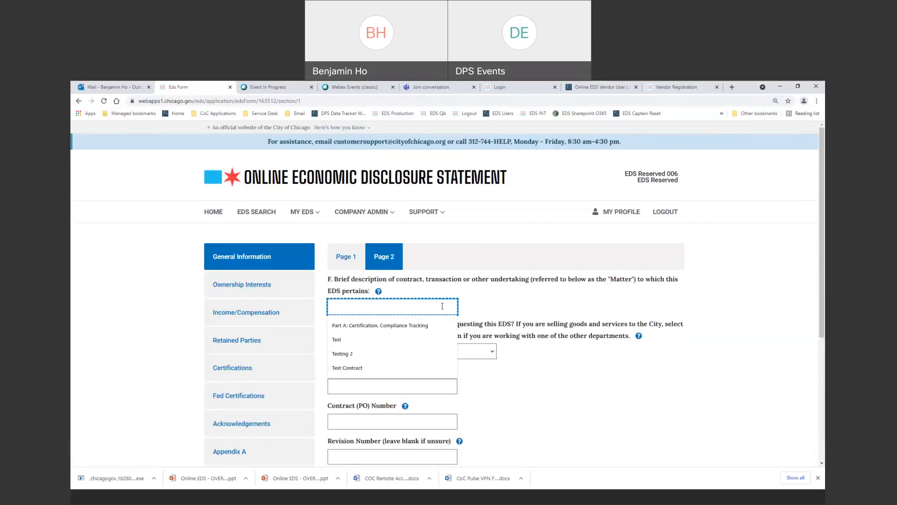
key("Down")
key("Tab")
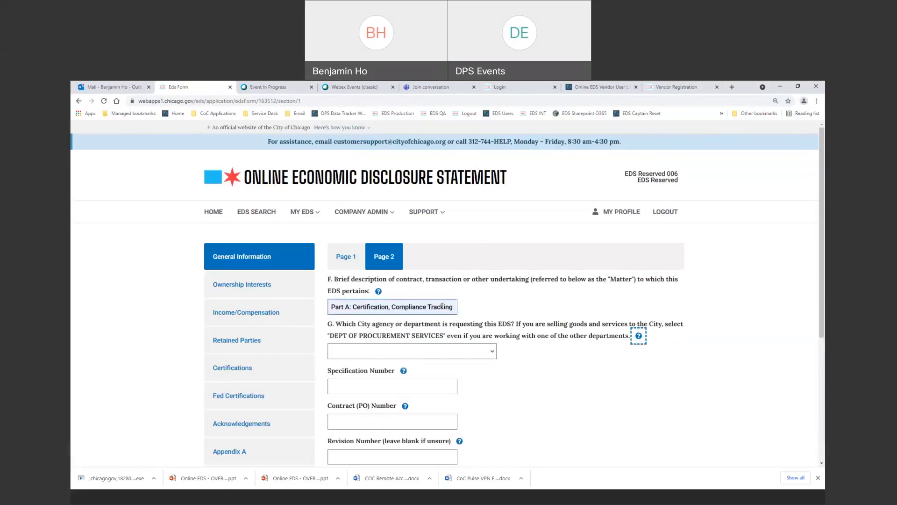
Select DEPT OF PROCUREMENT SERVICES as the requesting department.
left_click(386, 356)
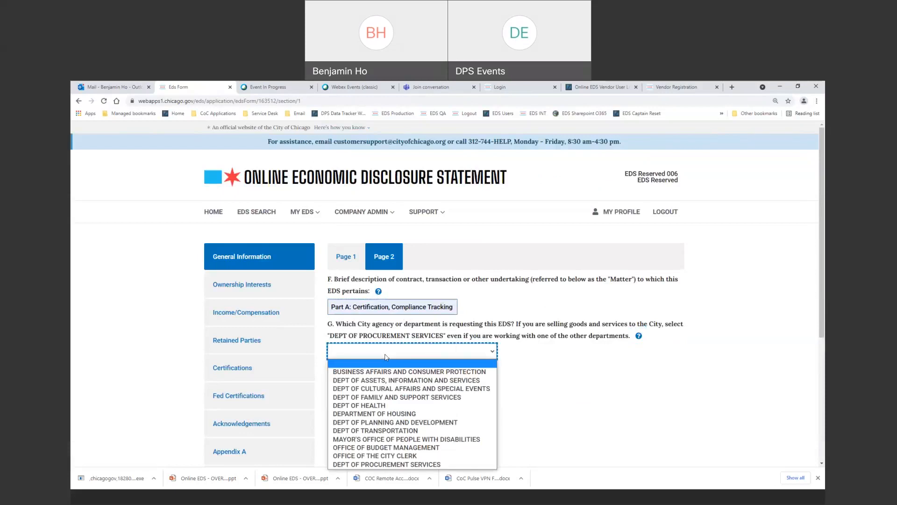
scroll(386, 356, "down", 1)
left_click(490, 318)
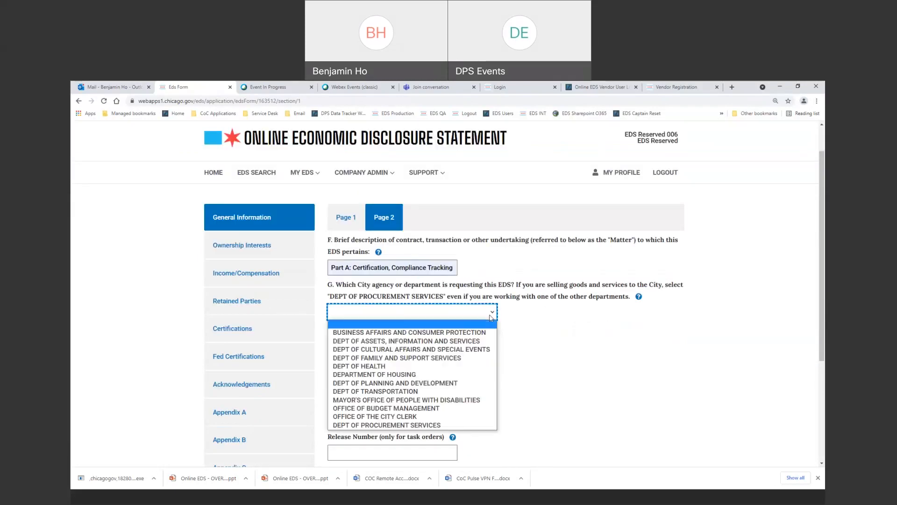
left_click(444, 424)
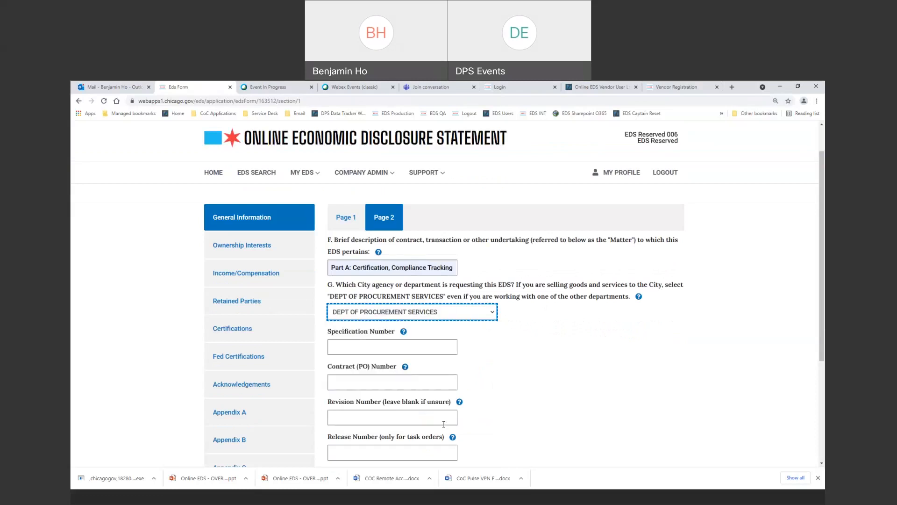
scroll(443, 424, "up", 1)
scroll(563, 388, "down", 2)
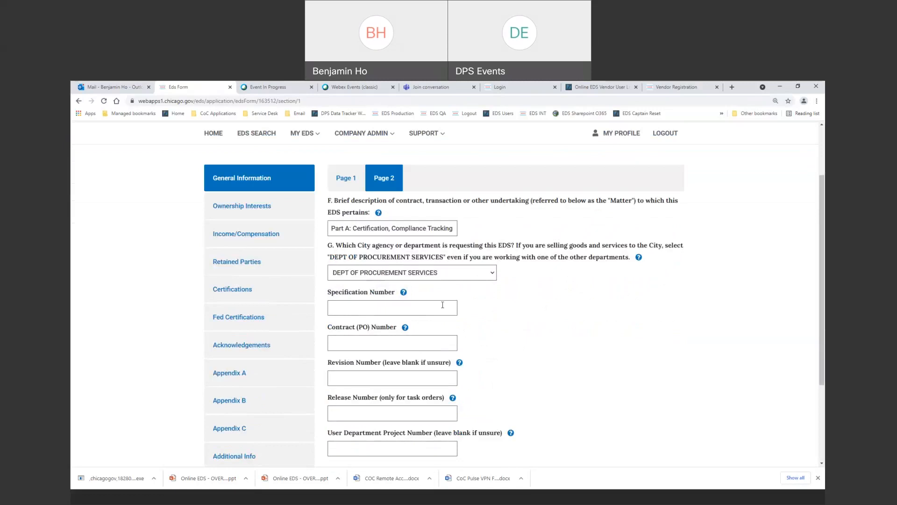
Enter specification number 1201454, leave the PO number blank, and continue to Section II.
left_click(405, 306)
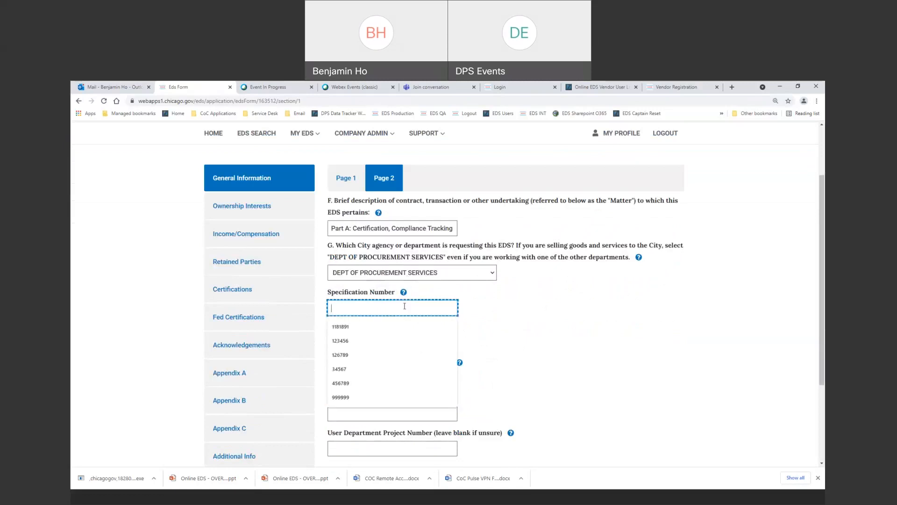
type("12")
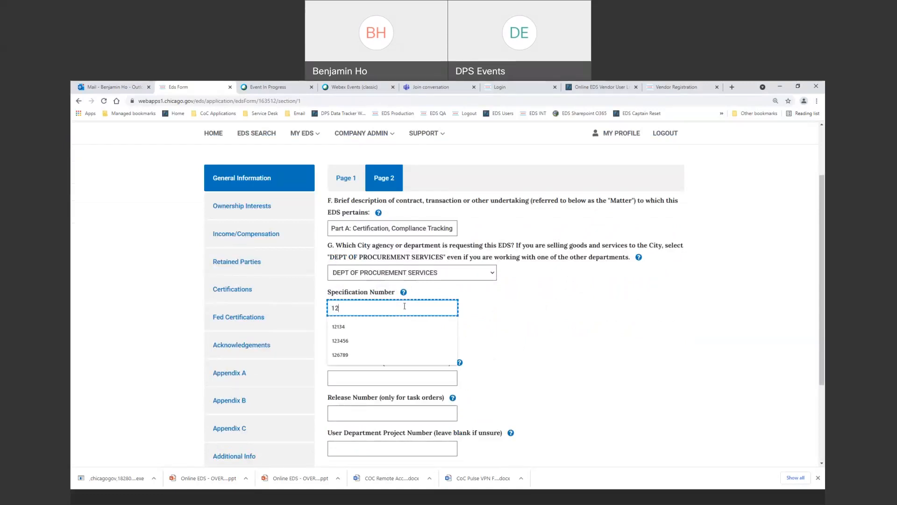
type("01454")
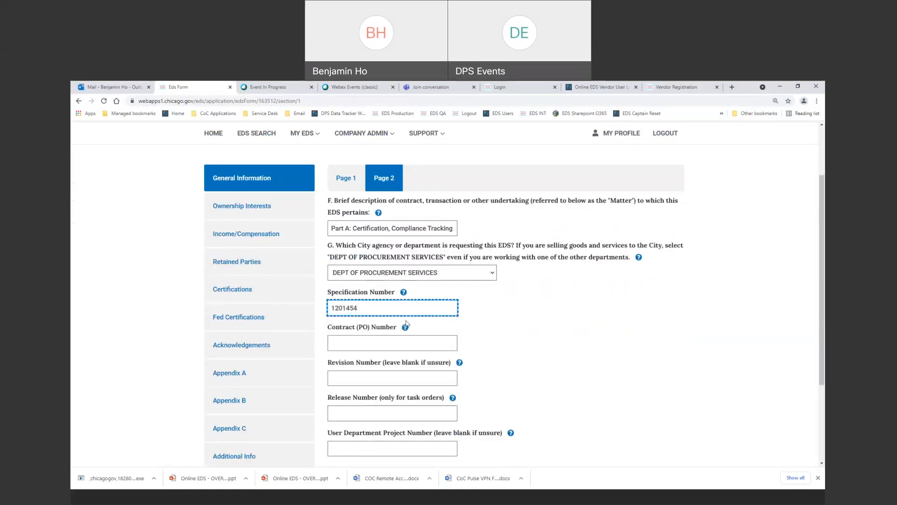
left_click(410, 340)
left_click(604, 357)
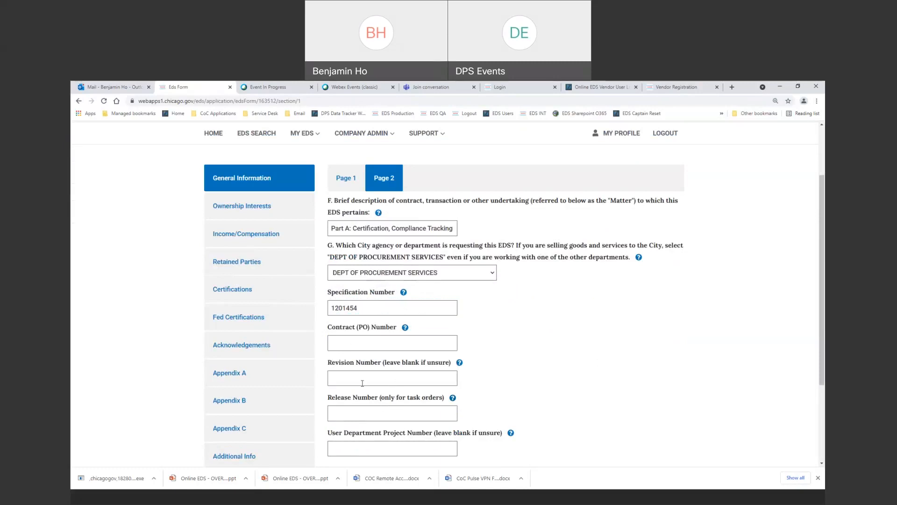
scroll(362, 383, "down", 3)
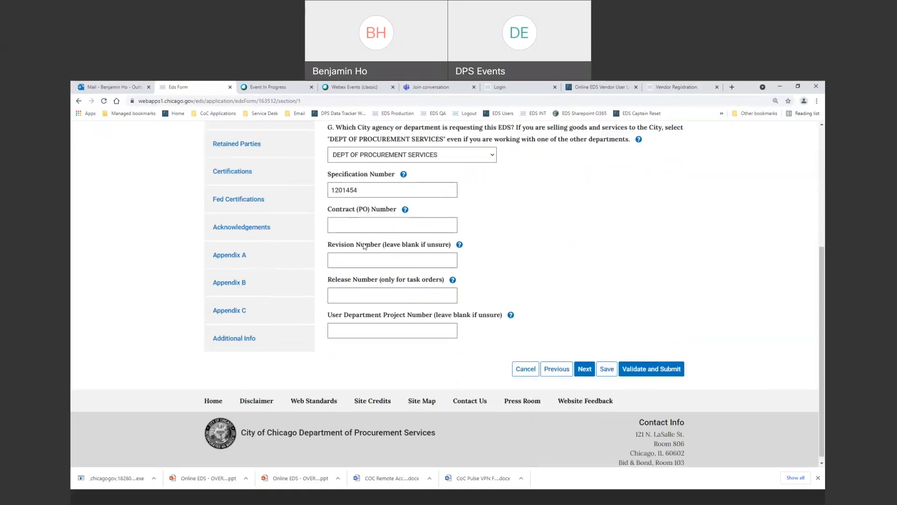
left_click(584, 368)
scroll(555, 351, "down", 2)
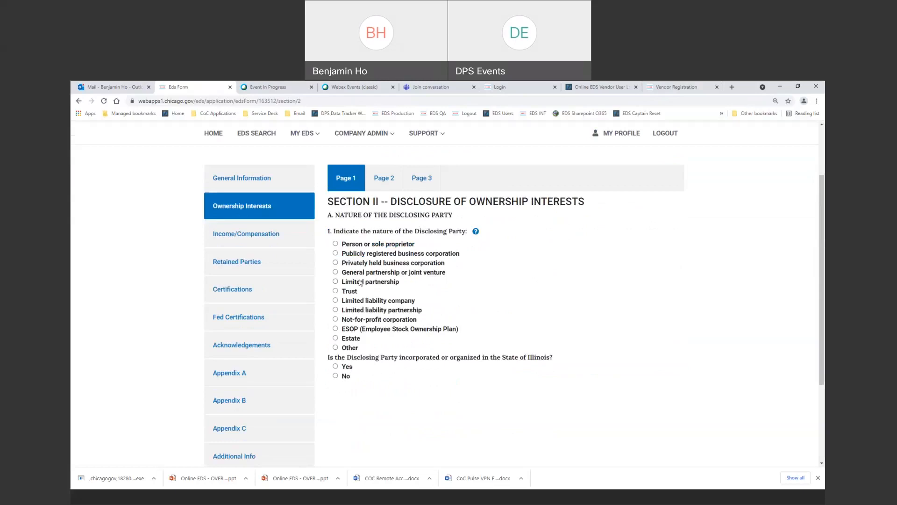
Select Privately held business corporation, answer Yes for Illinois incorporation, and go to page 2.
left_click(336, 264)
left_click(335, 367)
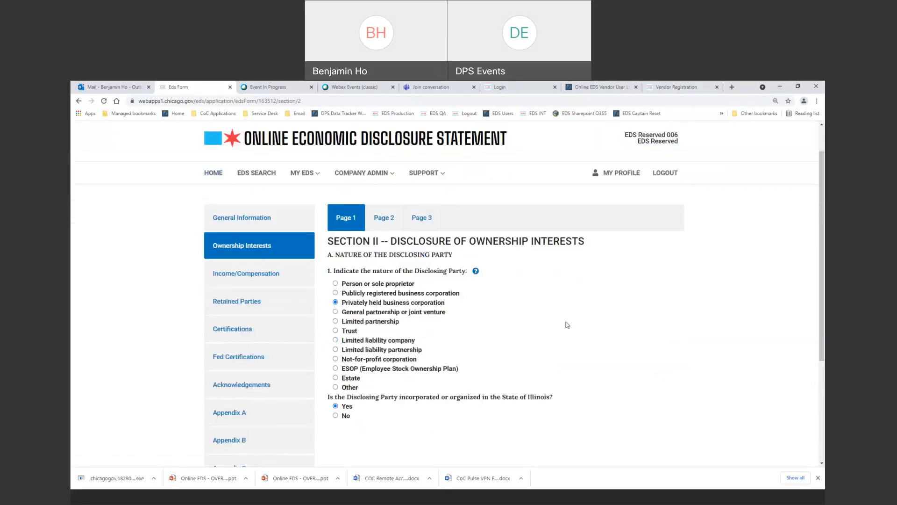
scroll(568, 324, "down", 2)
left_click(585, 367)
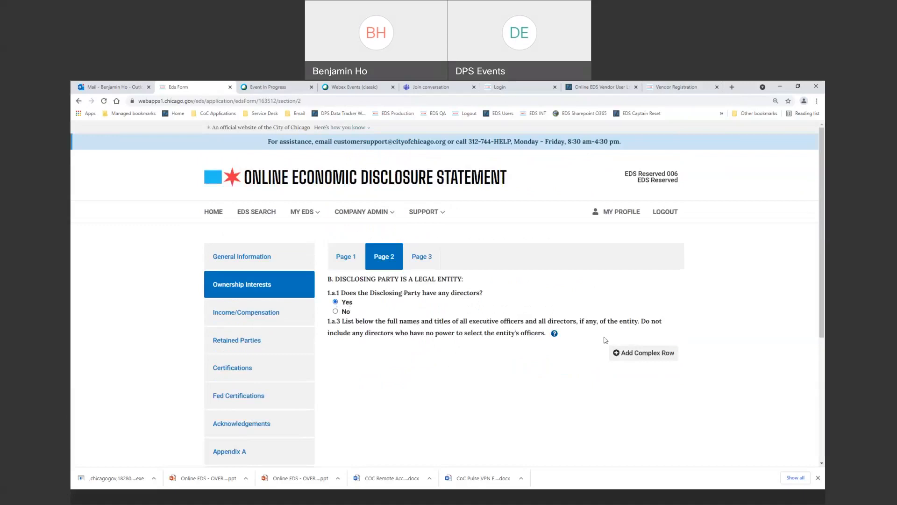
Add a new officer/director row and enter the officer's first and last name.
left_click(617, 353)
scroll(617, 357, "down", 2)
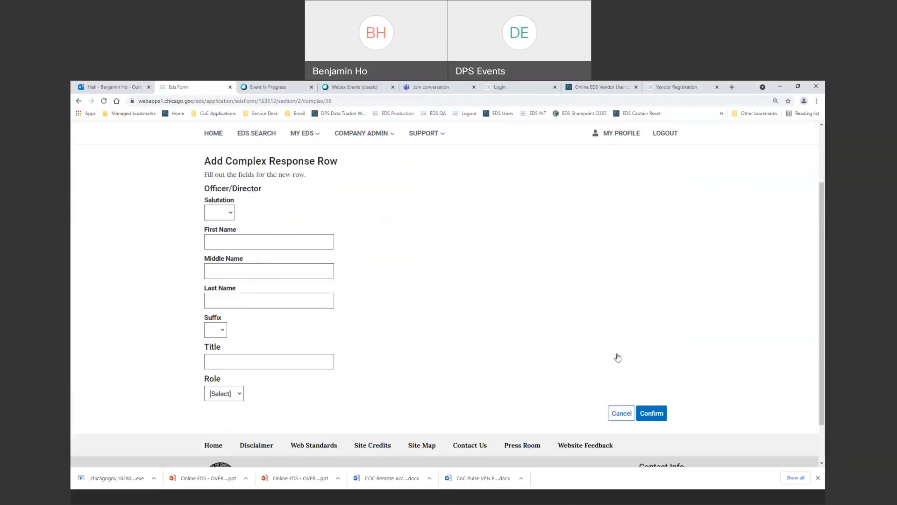
left_click(247, 241)
type("Roge")
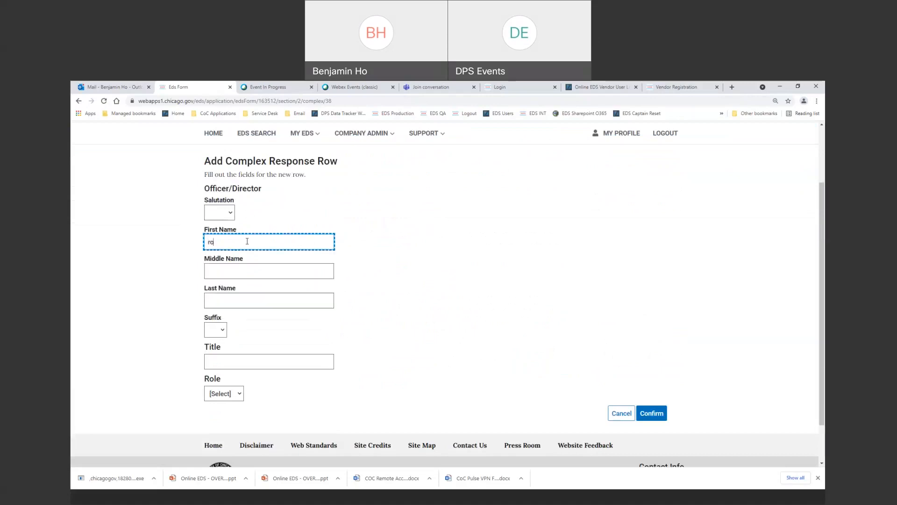
type("r")
key("Tab")
key("Tab")
type("Rabbit")
key("Tab")
key("Tab")
Set the title to 'Director, President, and CEO' and role Both, then confirm the row.
type("Director")
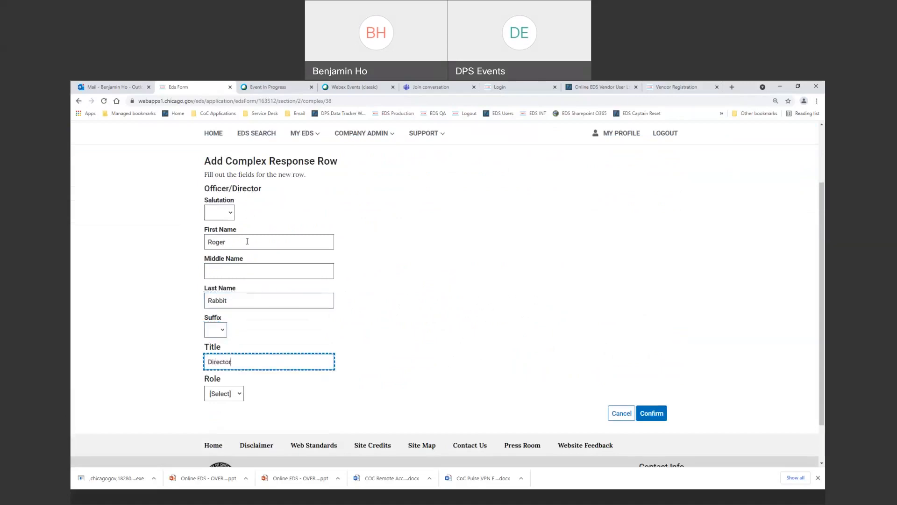
type(", President, and CEO")
key("Tab")
left_click(240, 394)
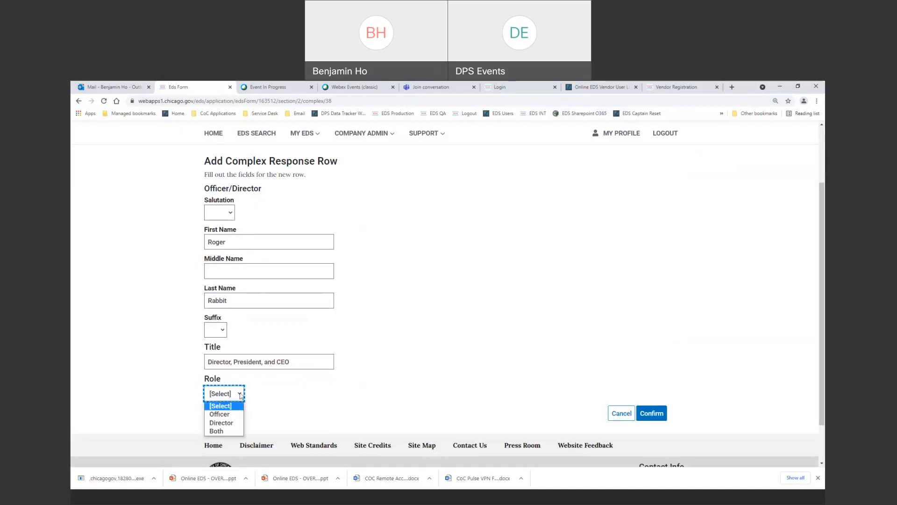
left_click(227, 432)
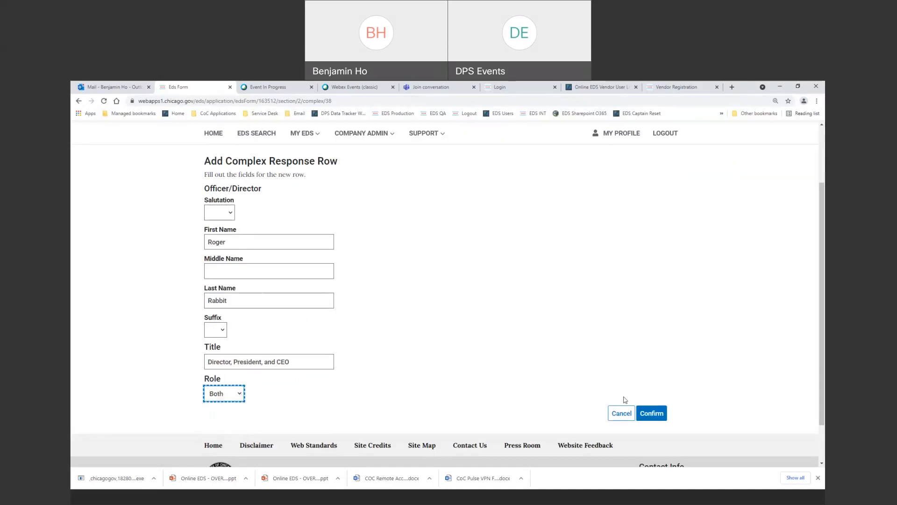
left_click(652, 422)
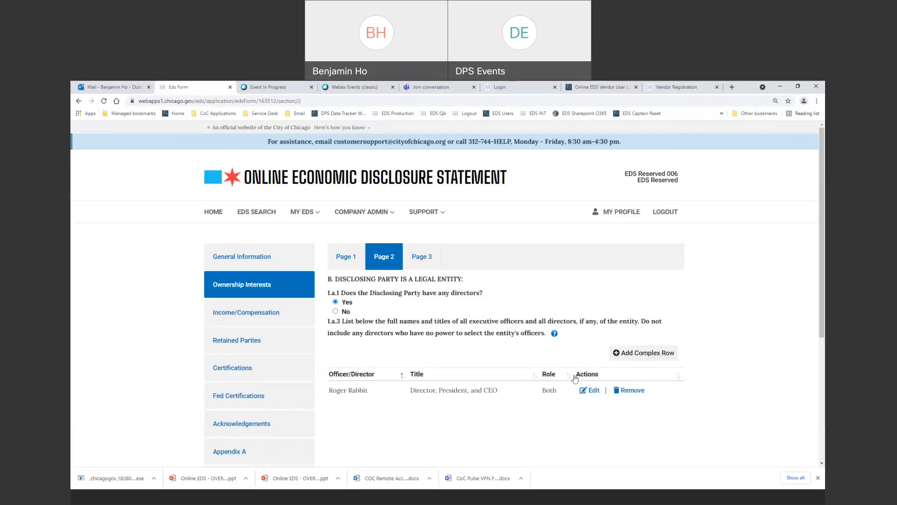
scroll(576, 377, "down", 3)
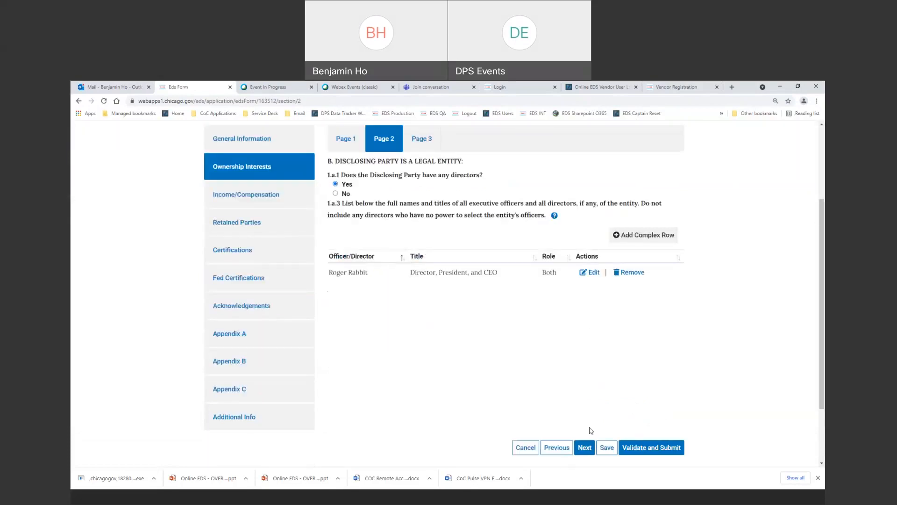
Go to Page 3 ownership information and start adding an owner under EDS Reserved.
left_click(584, 449)
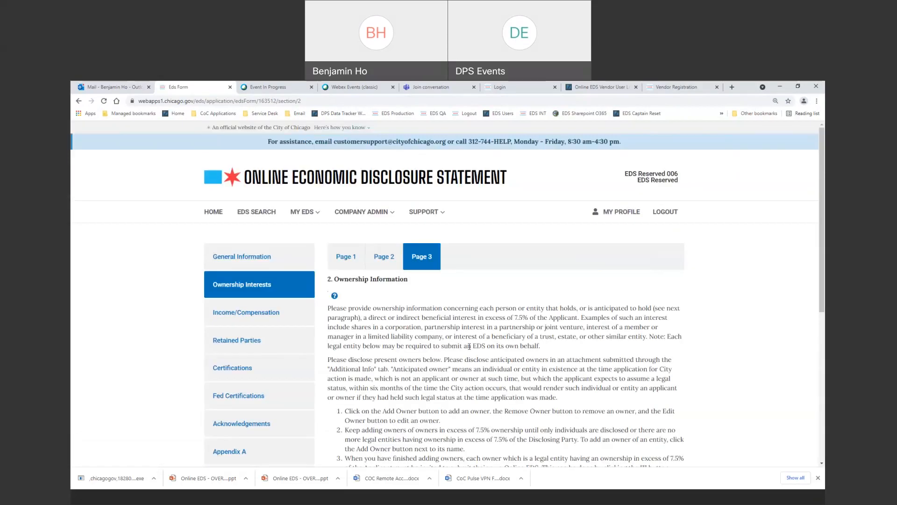
scroll(469, 346, "down", 4)
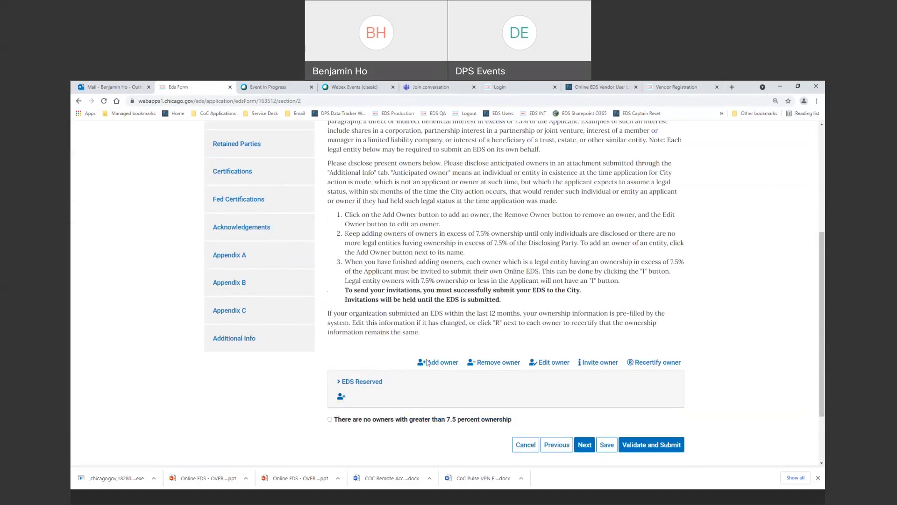
left_click(342, 398)
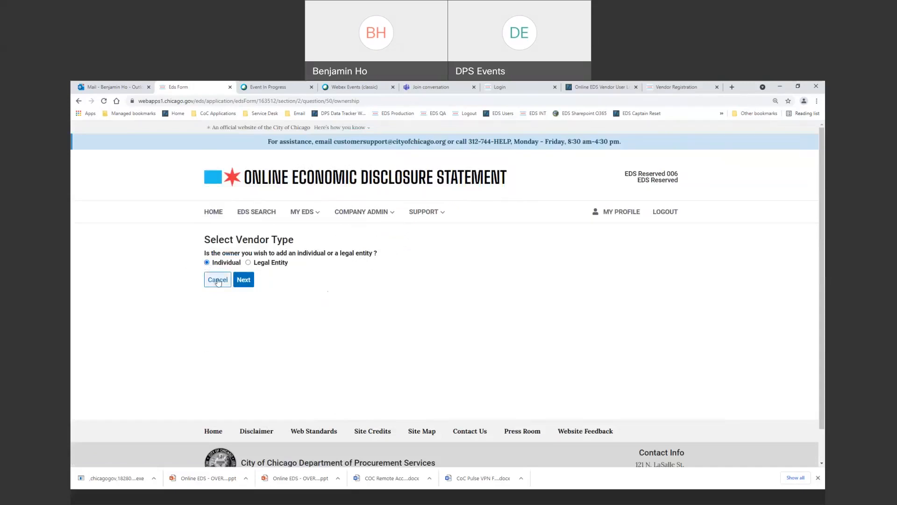
Choose Individual as the owner type and enter the owner's first and last name.
left_click(242, 282)
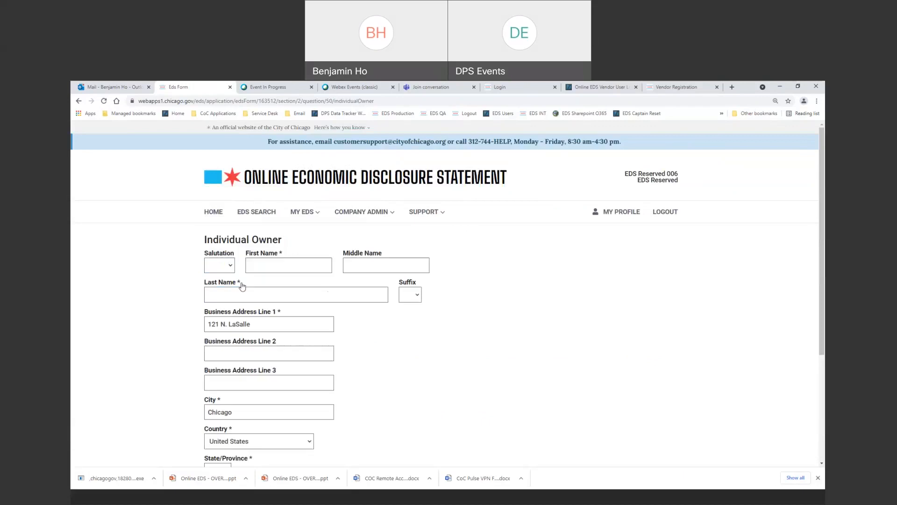
left_click(273, 269)
type("Roger")
key("Tab")
key("Tab")
type("Rabbi")
key("Tab")
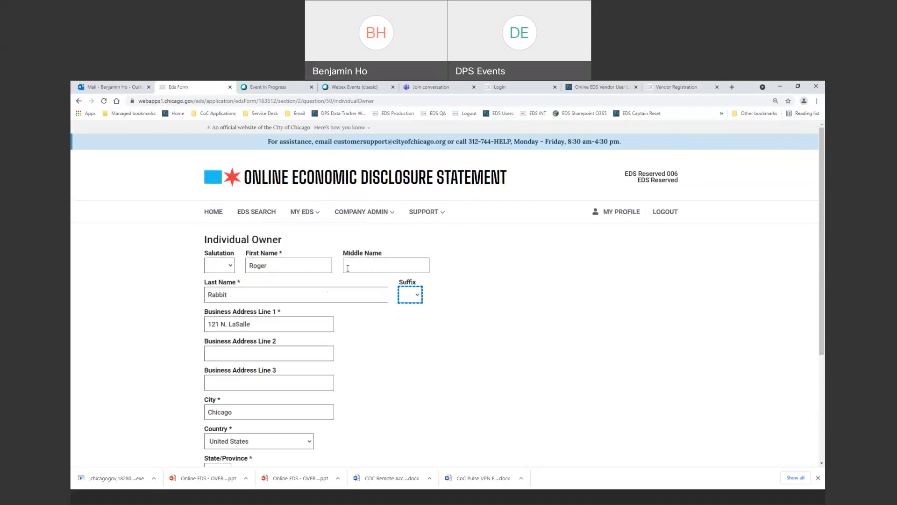
scroll(276, 276, "down", 3)
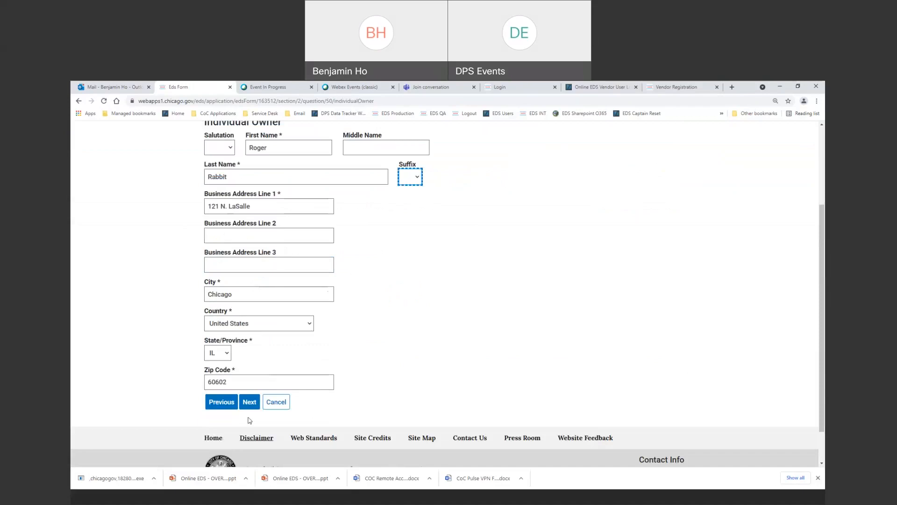
left_click(250, 403)
Enter a 100% ownership stake and confirm the owner information.
left_click(256, 282)
type("100")
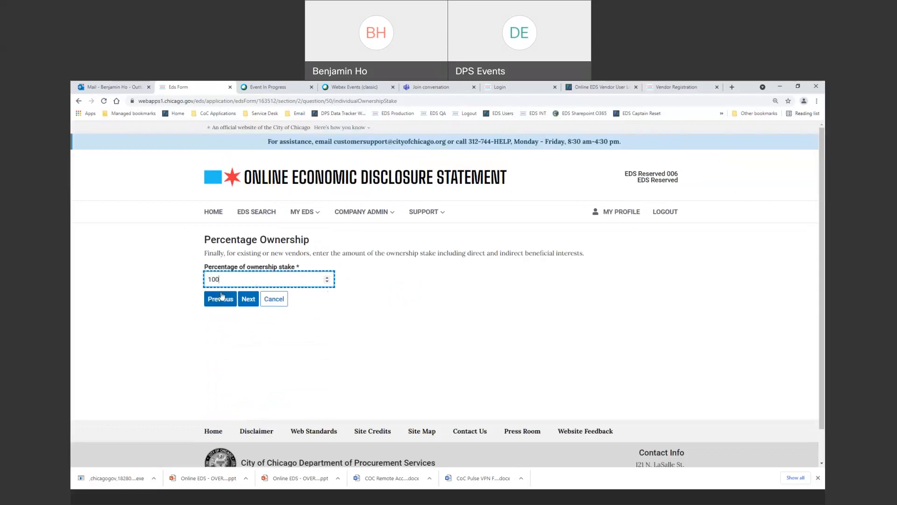
left_click(248, 300)
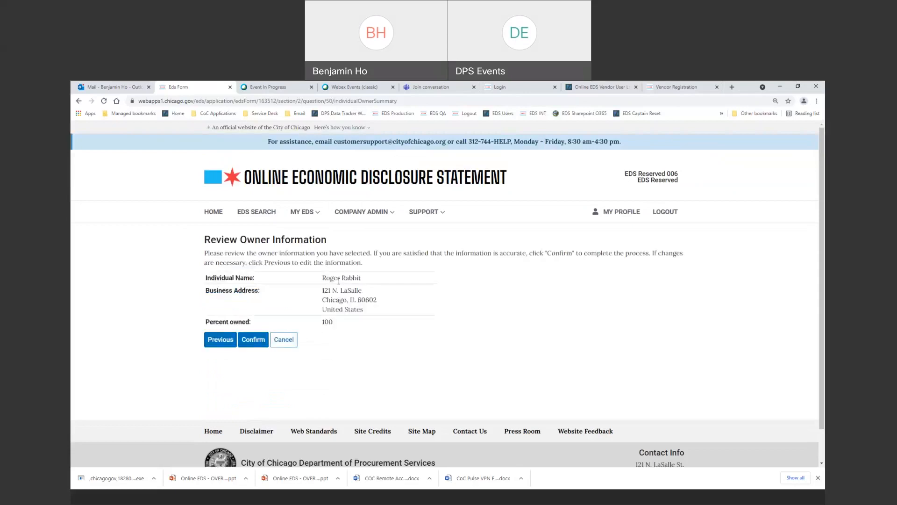
left_click(254, 345)
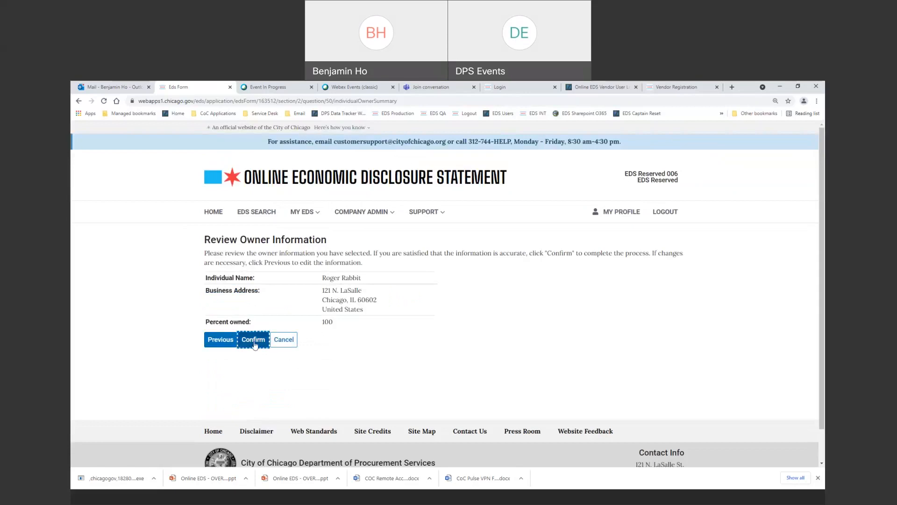
scroll(447, 359, "down", 5)
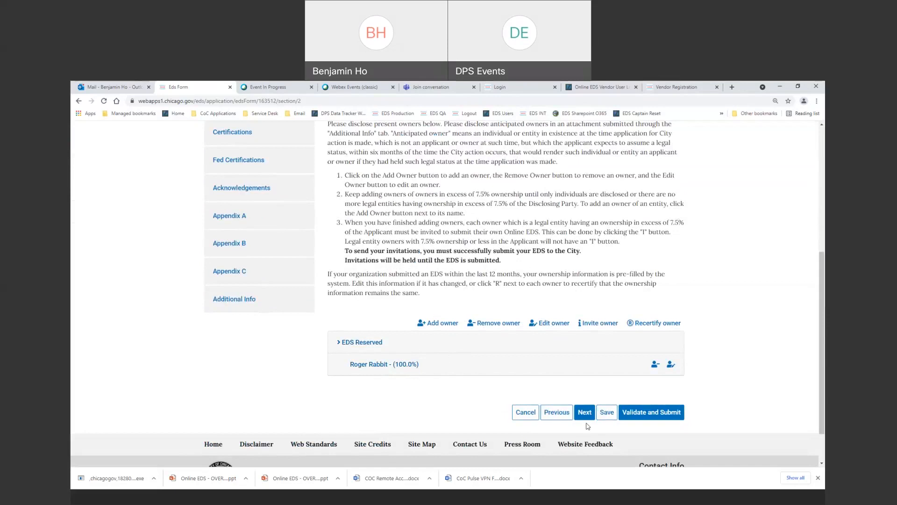
Save the draft EDS and advance to Section III Income/Compensation.
left_click(610, 417)
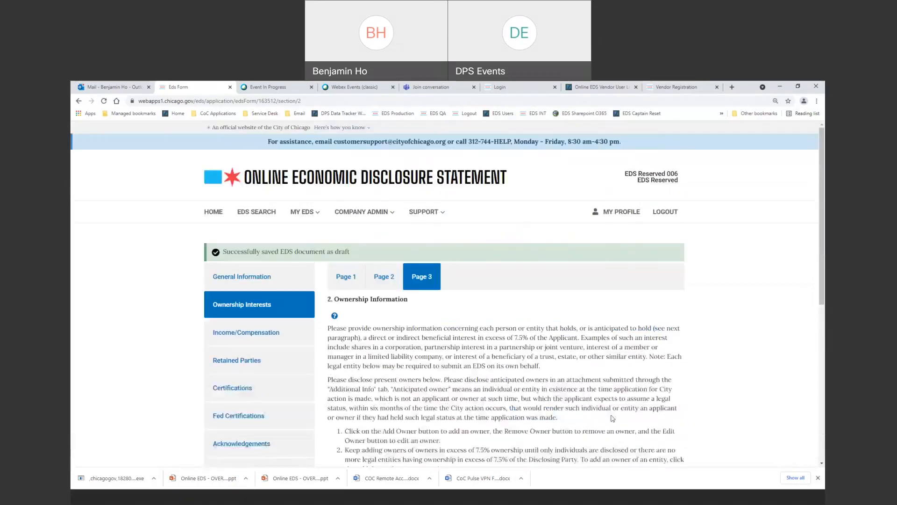
scroll(611, 417, "down", 4)
scroll(611, 417, "down", 2)
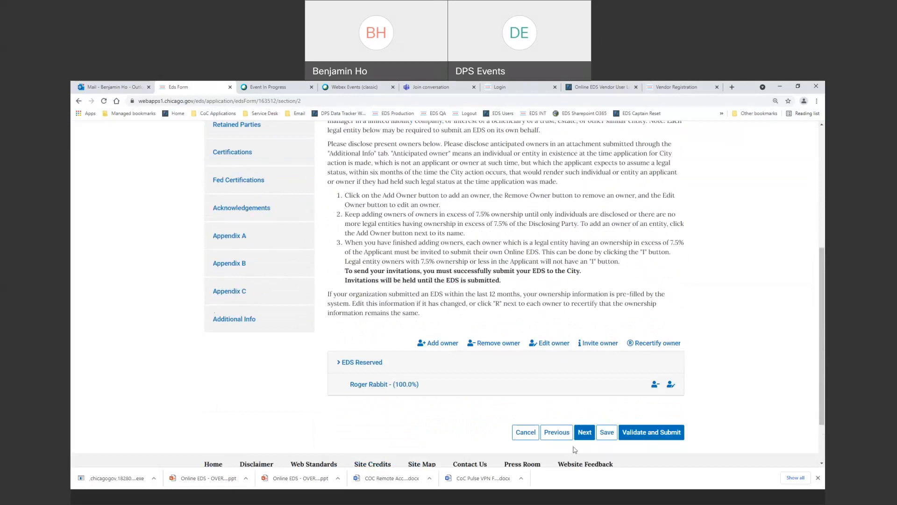
left_click(584, 432)
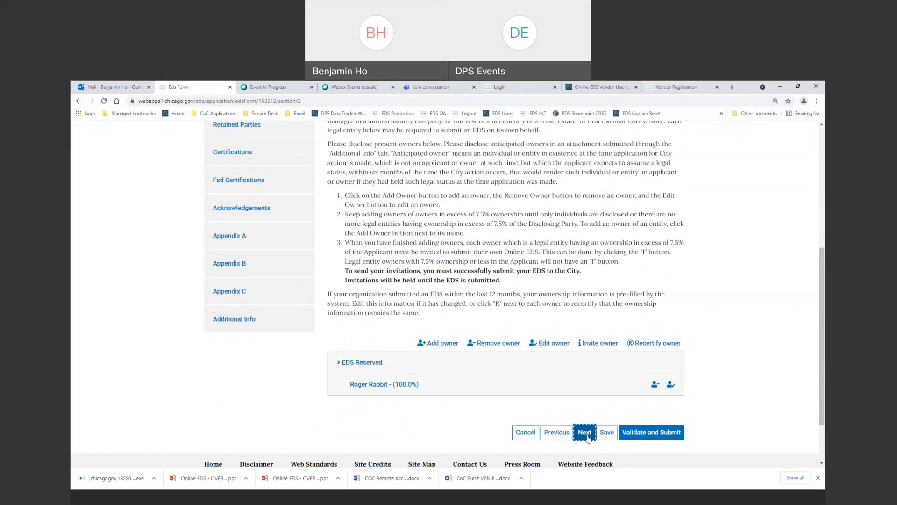
scroll(386, 331, "down", 1)
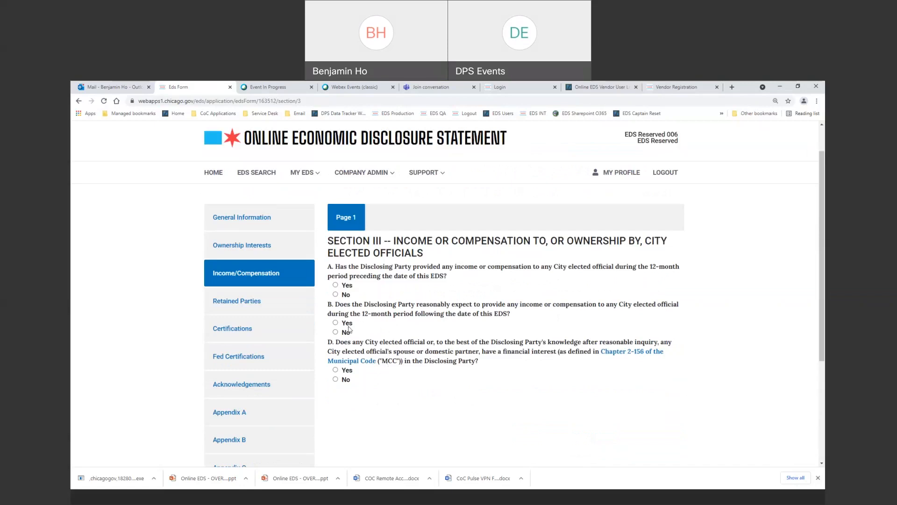
Answer No to questions A, B and D, then continue to Section IV Retained Parties.
left_click(336, 295)
left_click(336, 371)
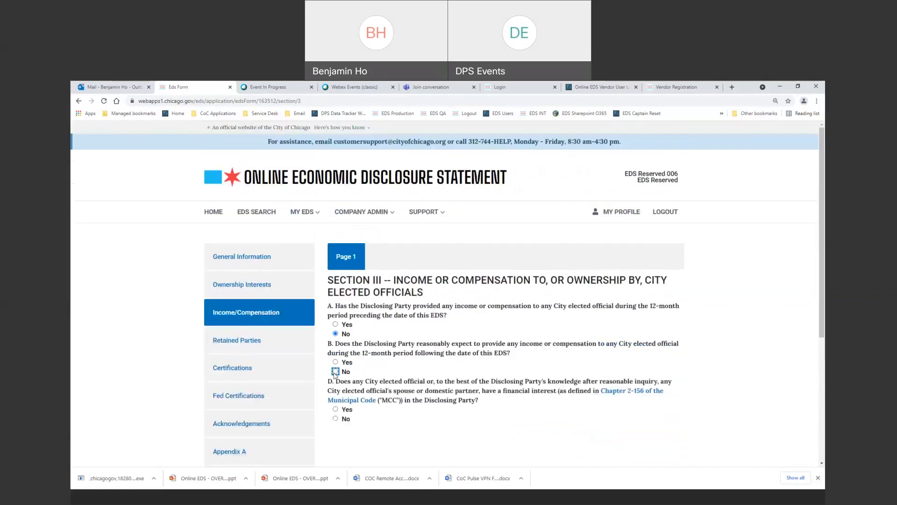
scroll(490, 373, "down", 2)
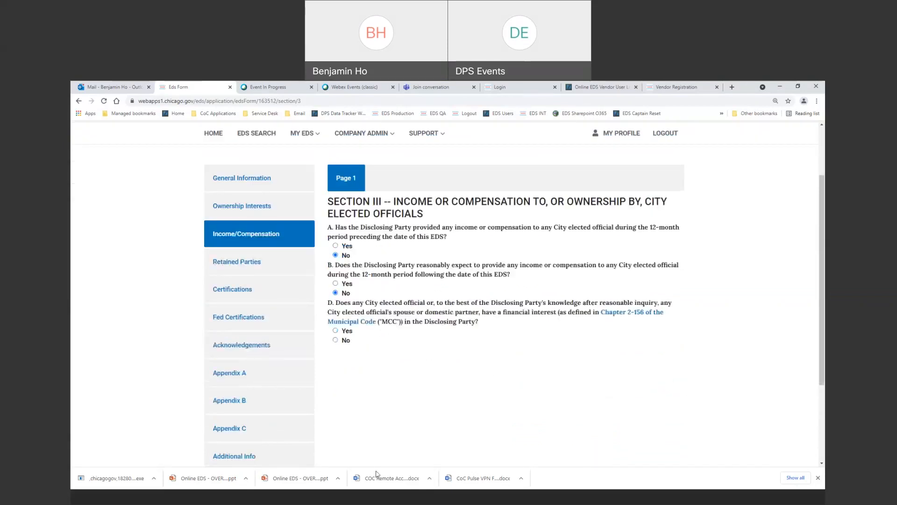
left_click(336, 331)
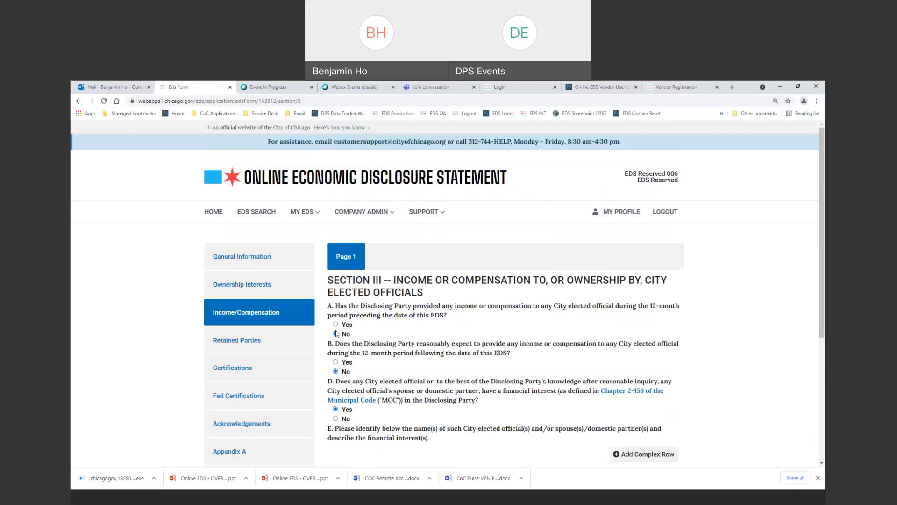
scroll(439, 353, "down", 3)
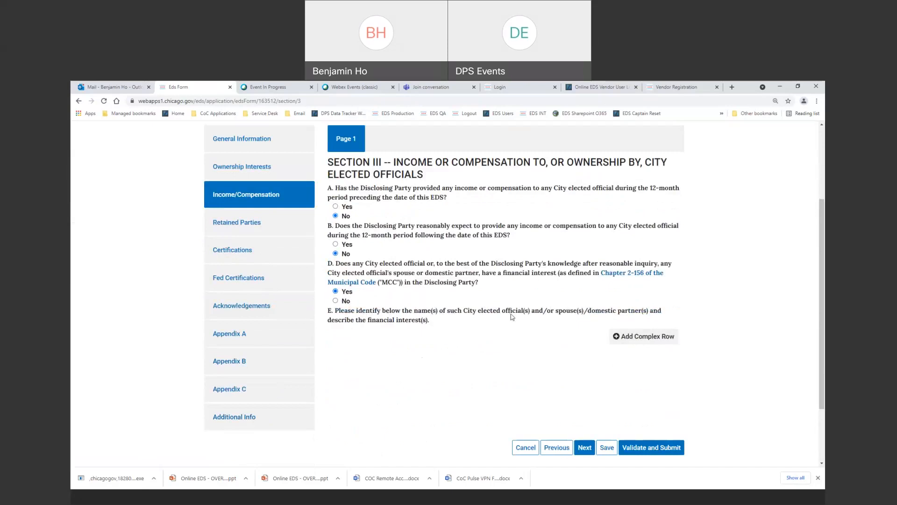
left_click(335, 301)
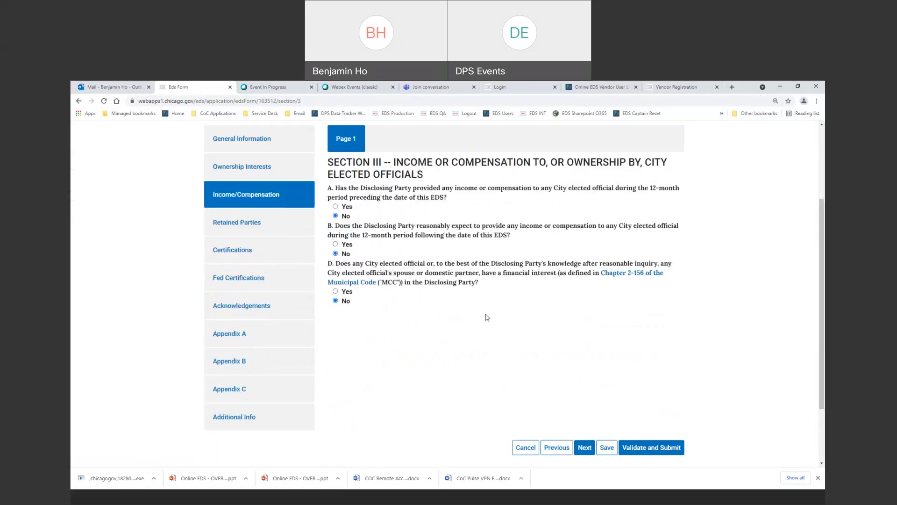
left_click(584, 448)
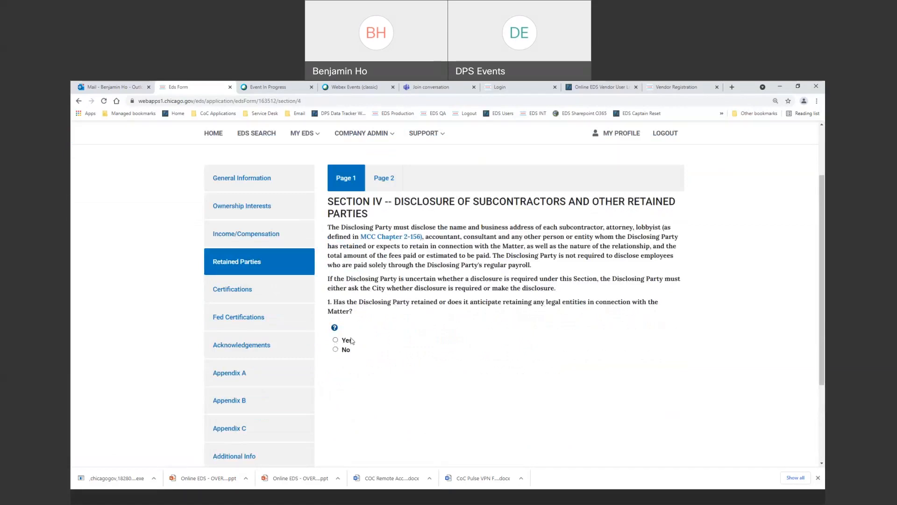
Answer Yes to retaining legal entities and add an anticipated retained party with its name.
left_click(335, 341)
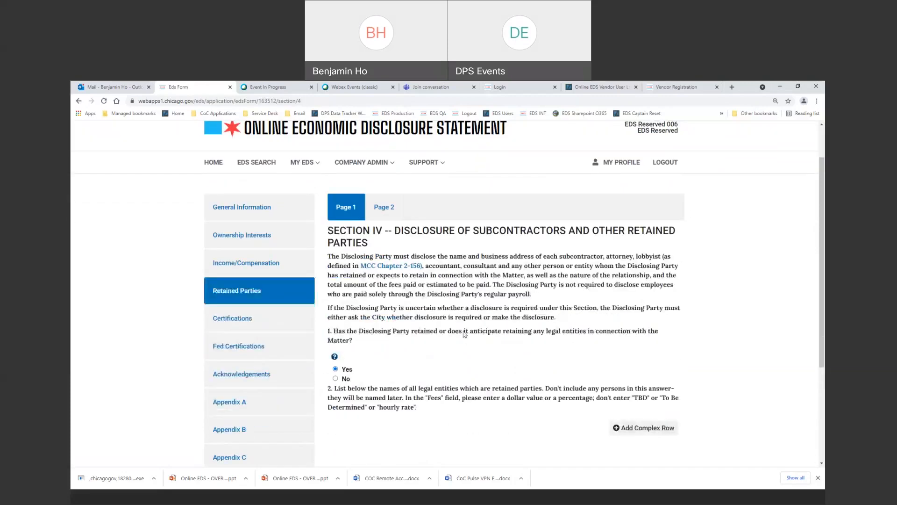
scroll(618, 330, "down", 2)
left_click(629, 321)
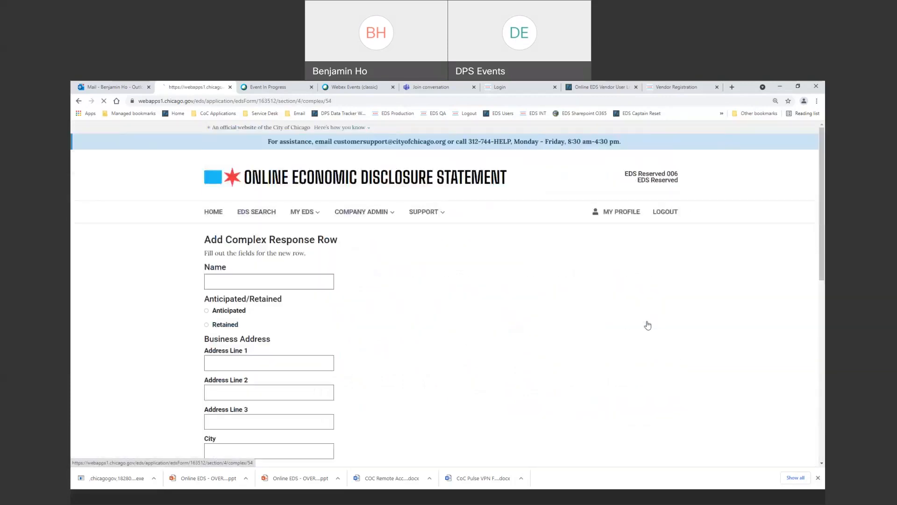
left_click(262, 282)
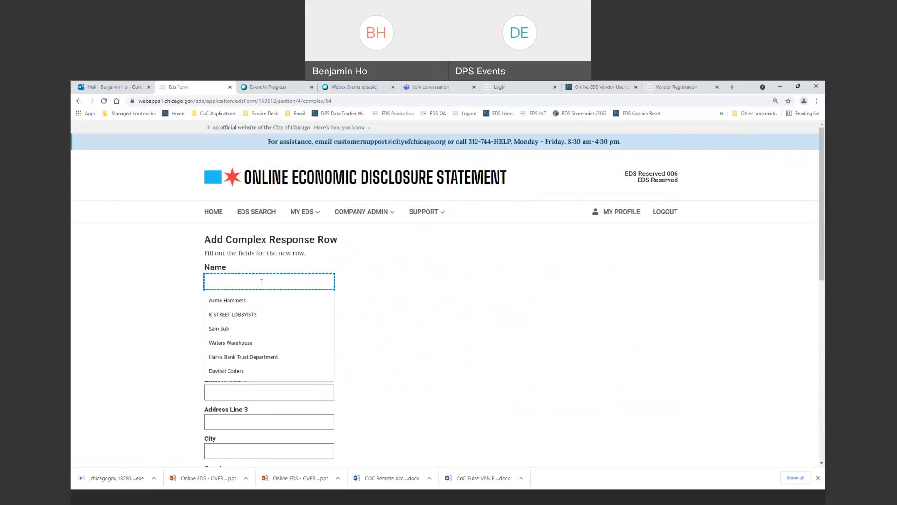
type("Sam Sub")
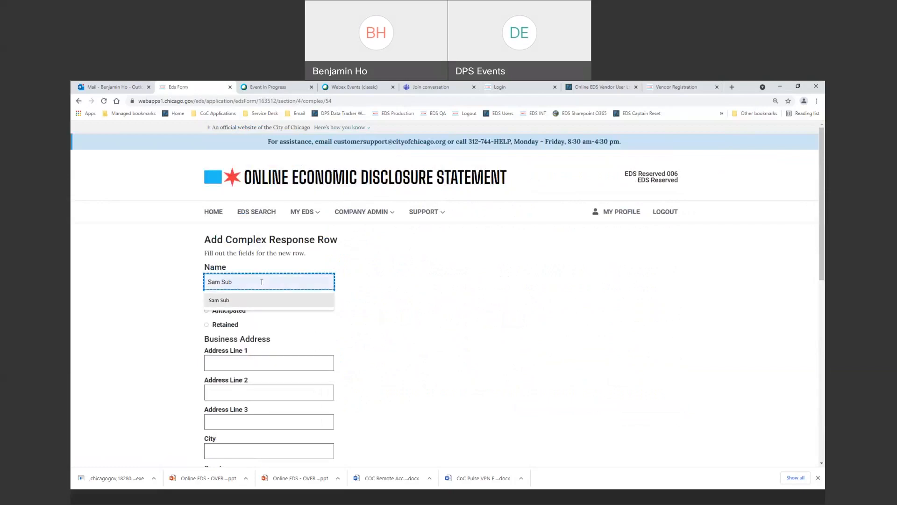
key("Tab")
key("Tab")
left_click(207, 311)
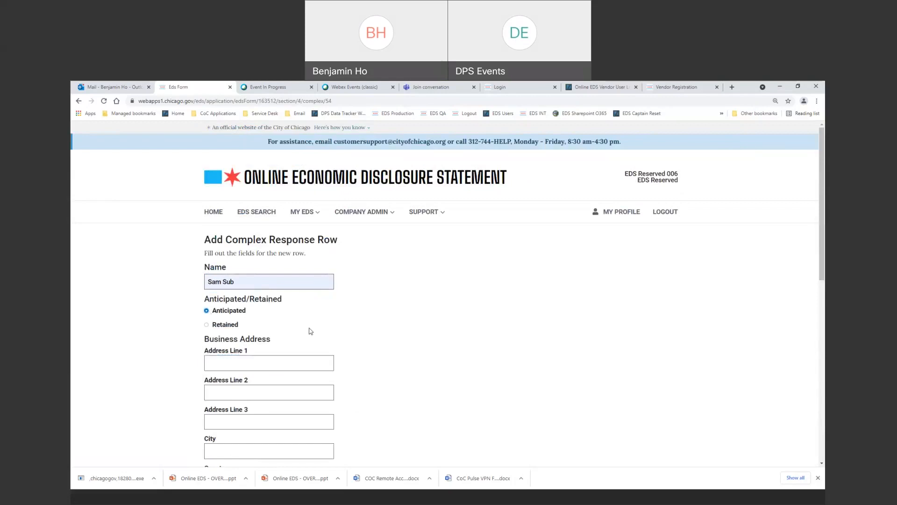
scroll(311, 331, "down", 1)
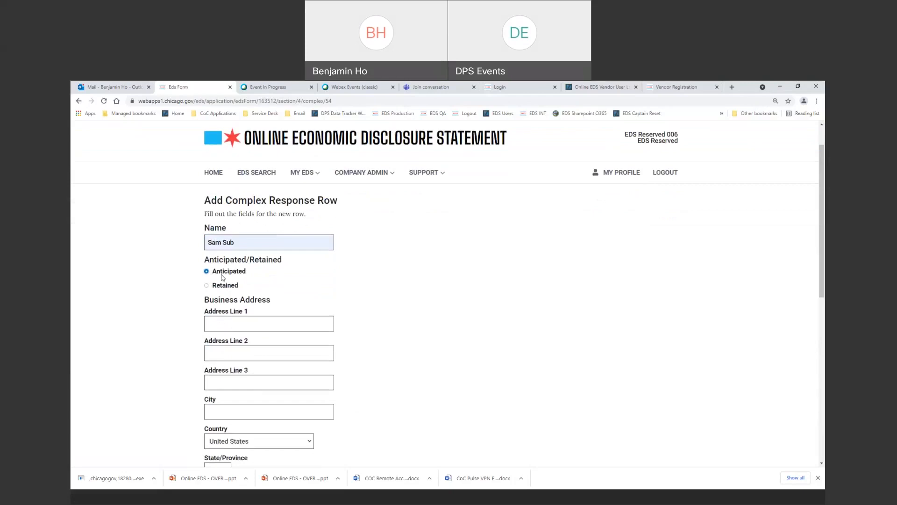
Fill in the retained party's business address from the saved address suggestion.
left_click(248, 325)
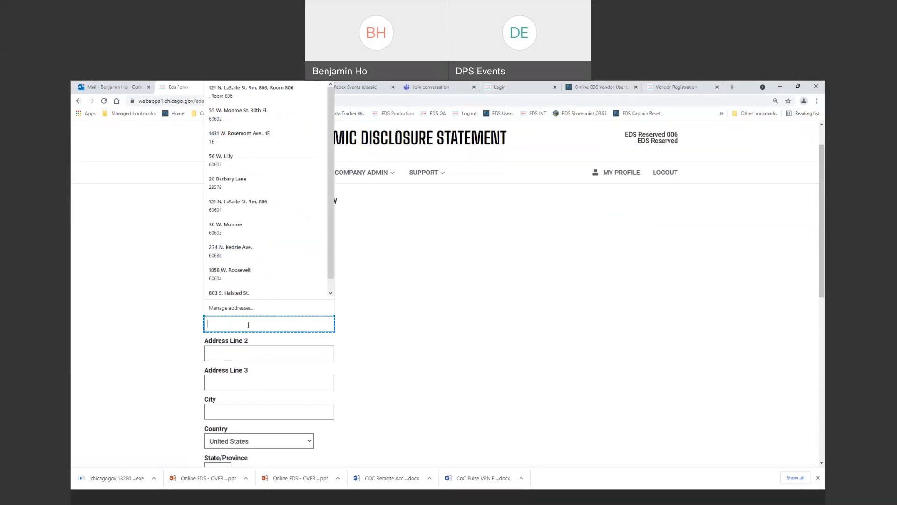
left_click(248, 324)
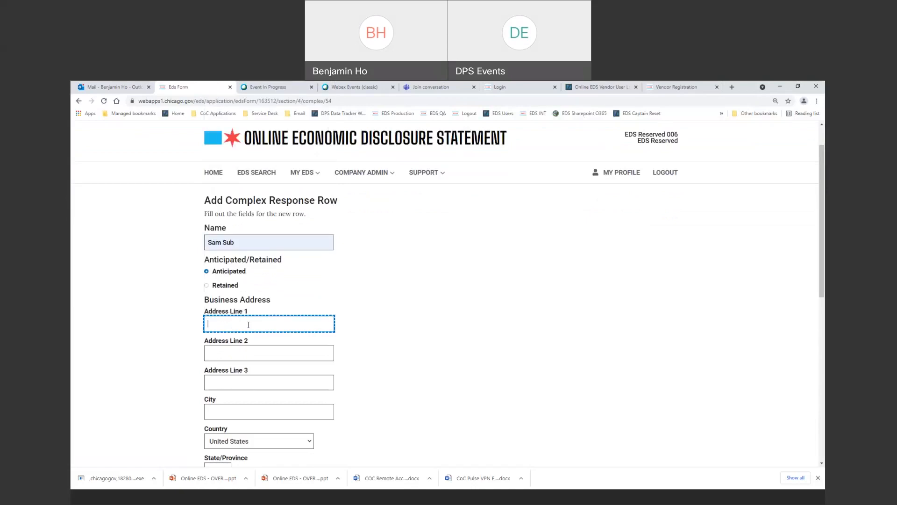
type("5")
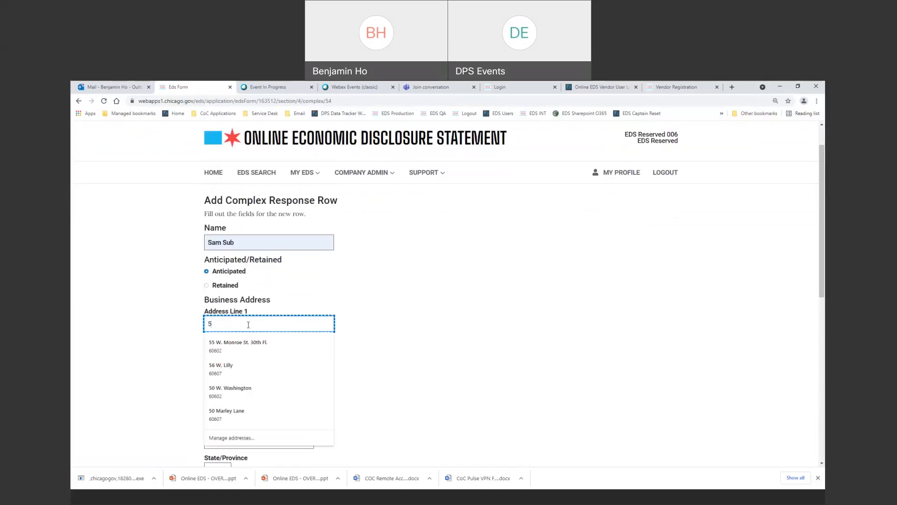
key("Down")
key("Down")
key("Tab")
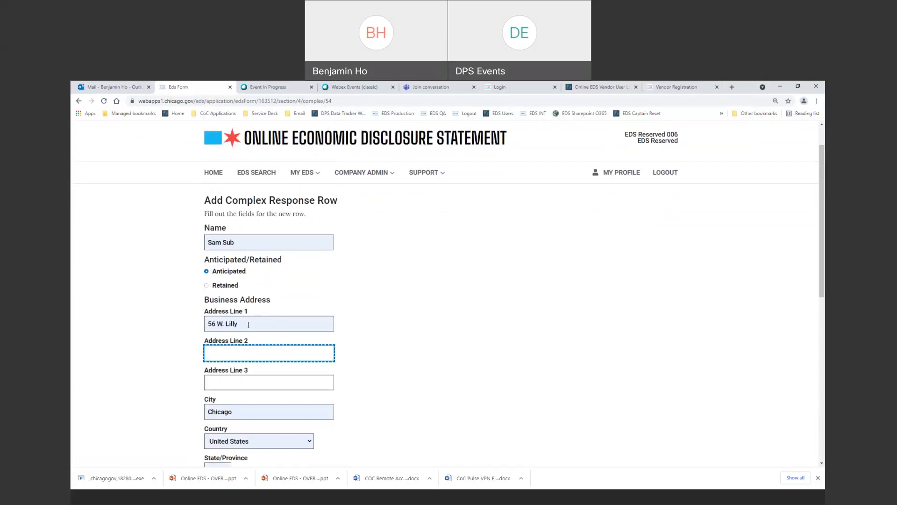
key("Tab")
key("Tab")
key("Tab")
key("Tab")
key("Tab")
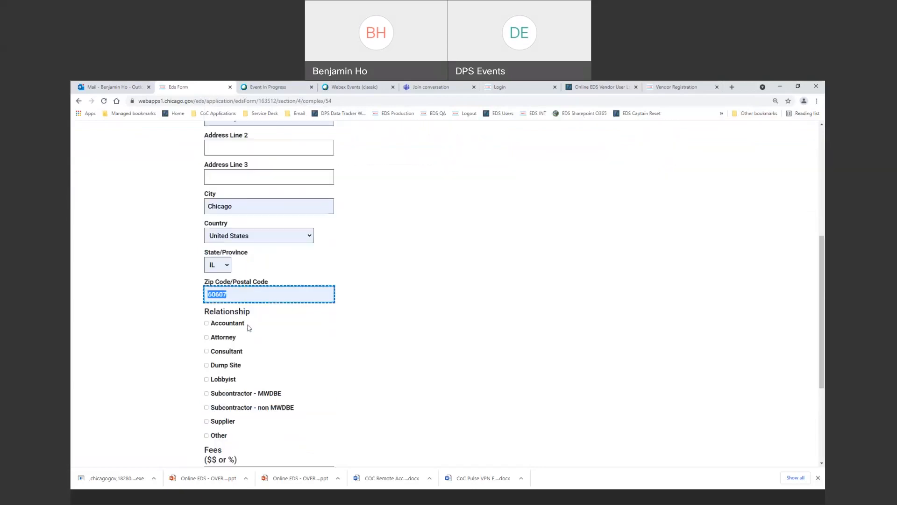
Set relationship Subcontractor - non MWDBE and fee 5%, confirm the row, and go to page 2.
left_click(207, 407)
scroll(218, 373, "down", 3)
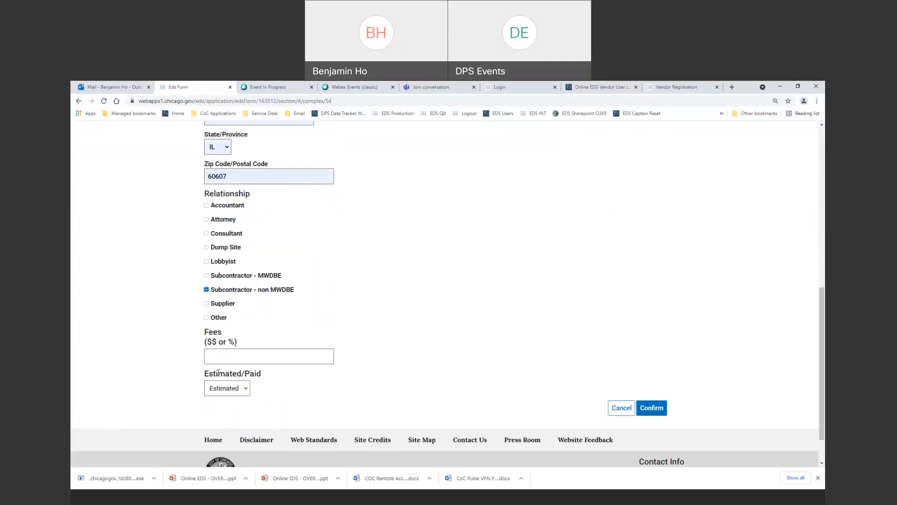
left_click(241, 358)
type("5%")
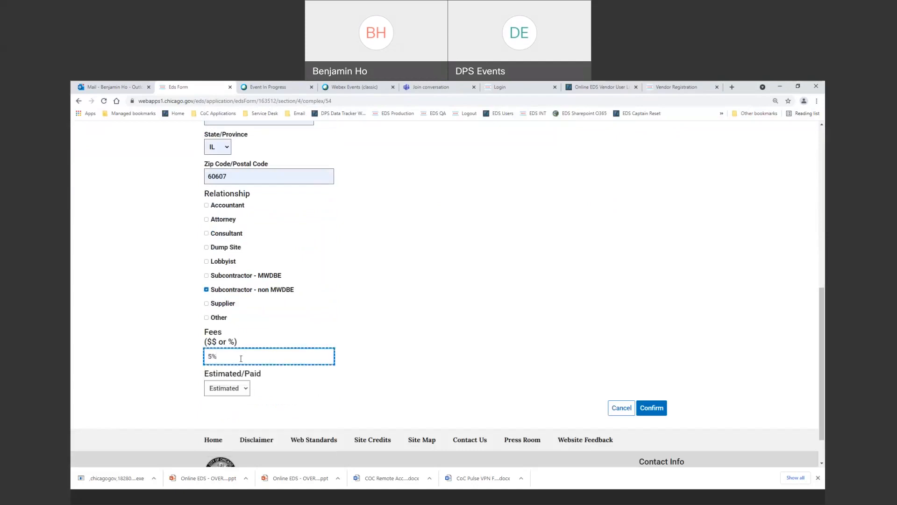
key("Tab")
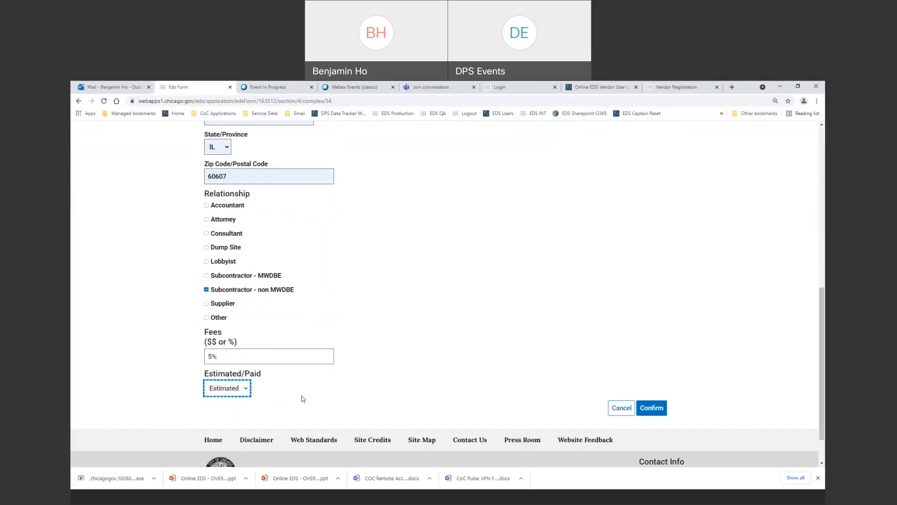
left_click(642, 409)
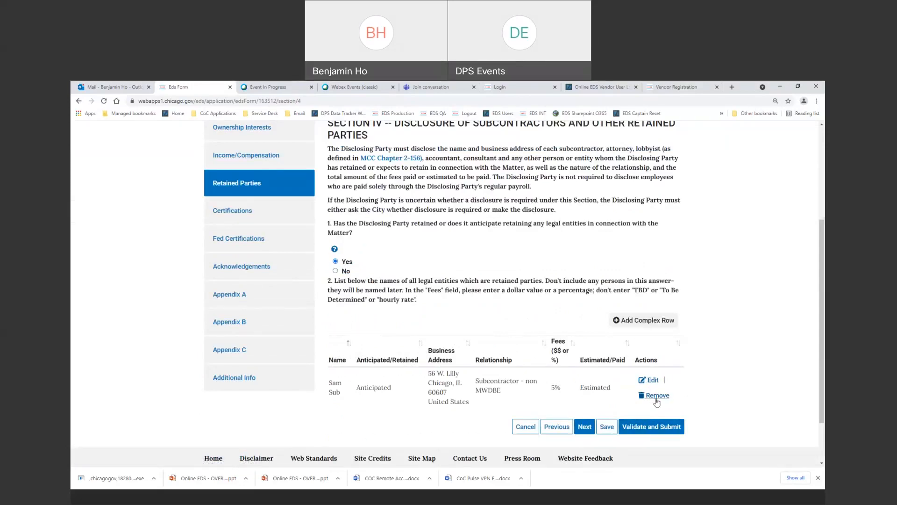
left_click(585, 427)
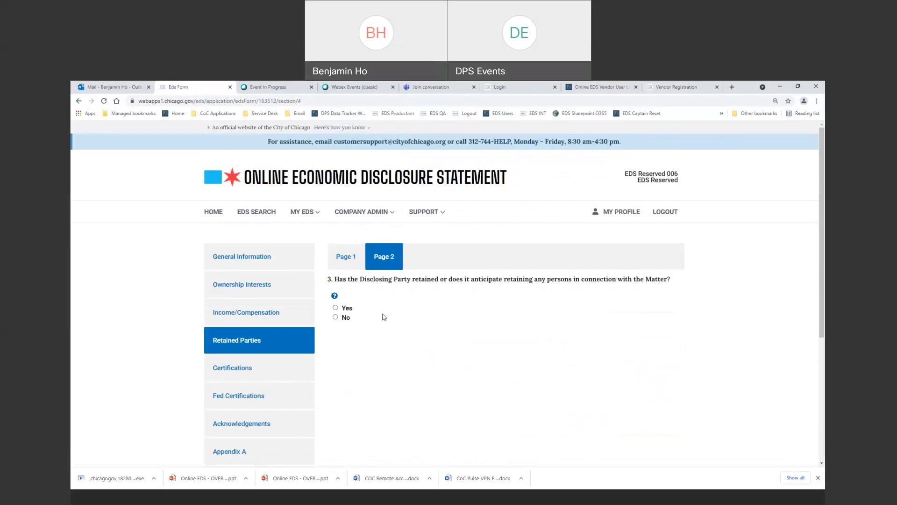
Answer No to question 3 about retained persons and advance to Certifications page 1.
double_click(548, 282)
left_click(335, 316)
scroll(434, 338, "down", 1)
scroll(434, 339, "down", 5)
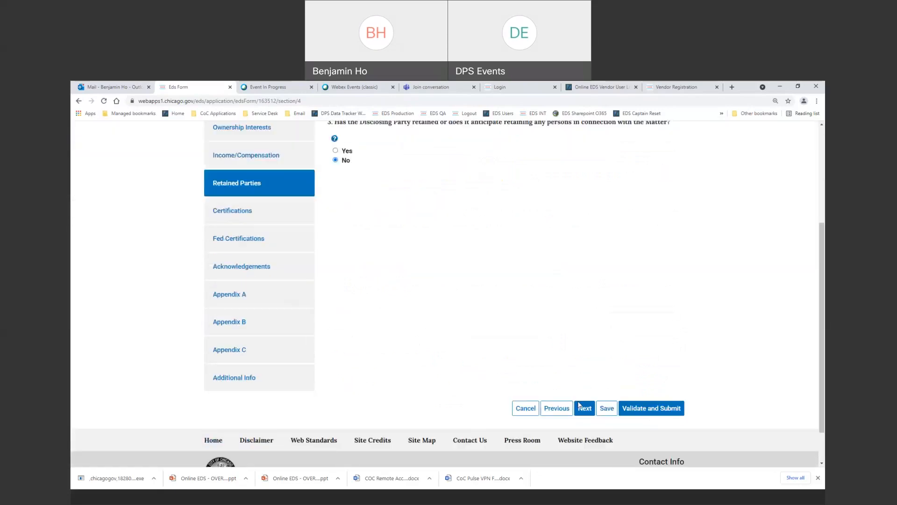
left_click(585, 409)
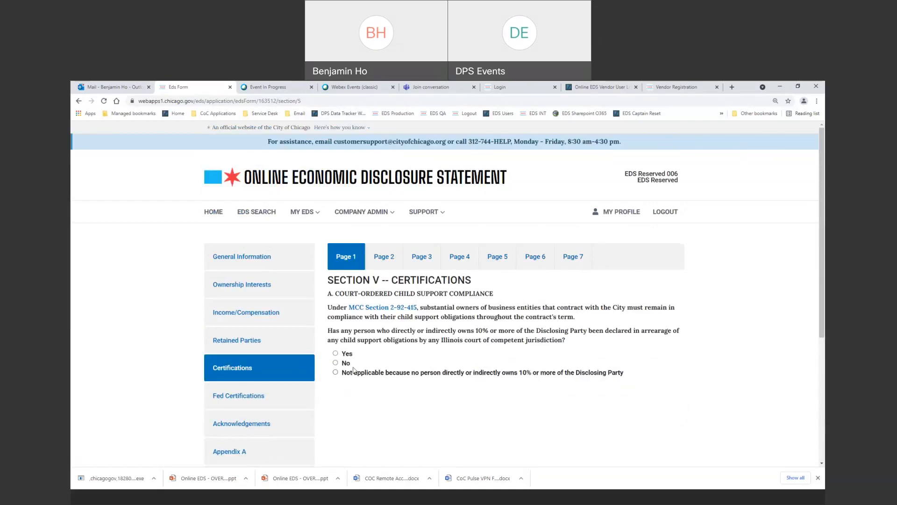
Answer No on child support arrearage and go to Certifications page 2.
scroll(413, 361, "down", 1)
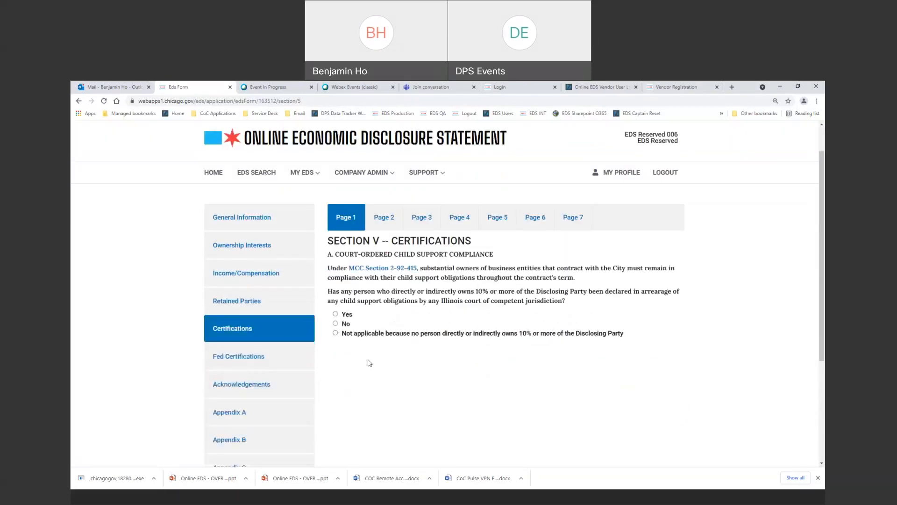
left_click(336, 323)
scroll(421, 323, "up", 1)
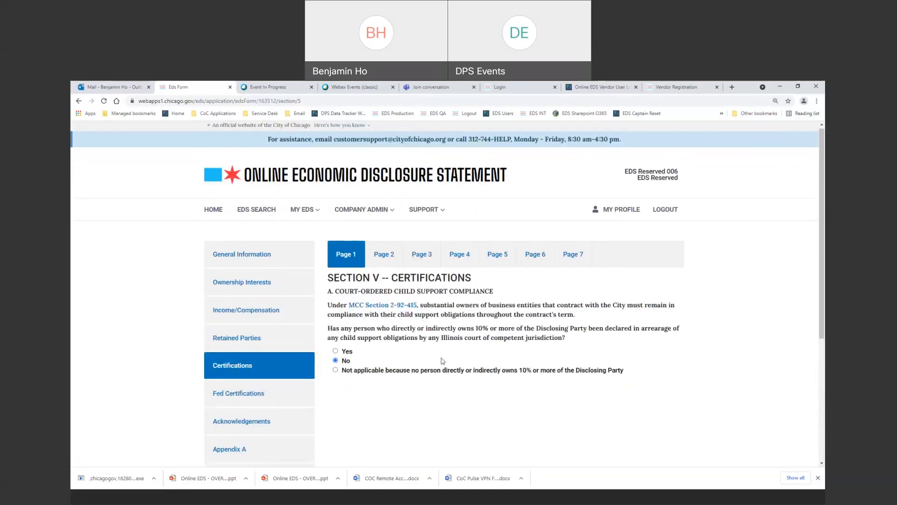
scroll(422, 323, "down", 3)
left_click(582, 450)
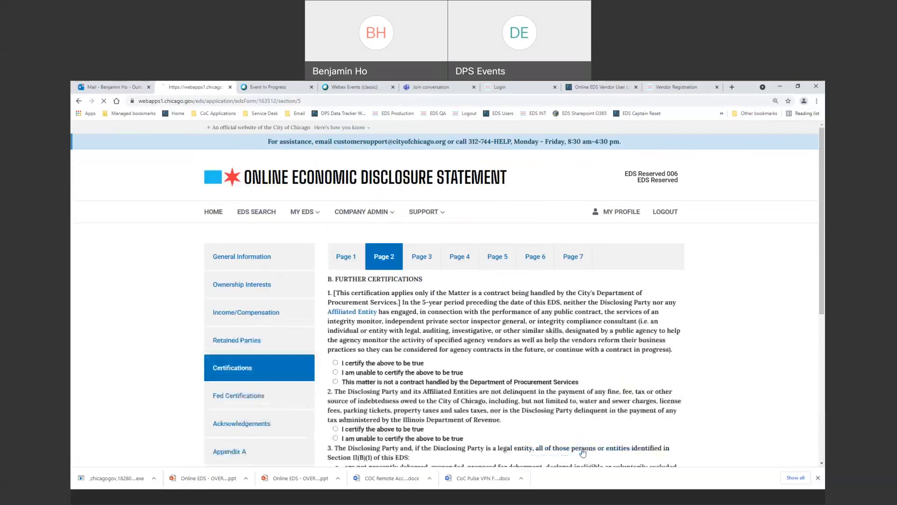
Mark items 1, 2 and 3 as 'I certify the above to be true' and continue to page 3.
left_click(335, 363)
scroll(334, 327, "down", 3)
left_click(335, 311)
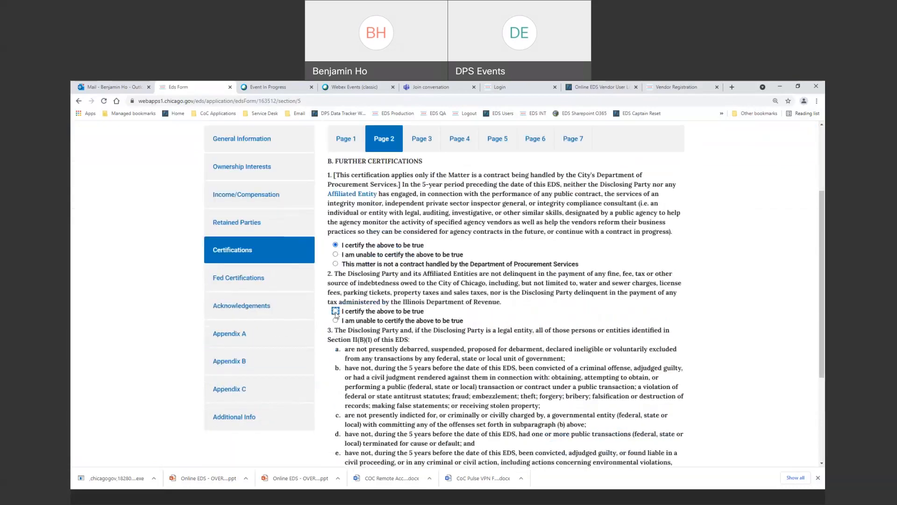
scroll(336, 372, "down", 2)
left_click(335, 360)
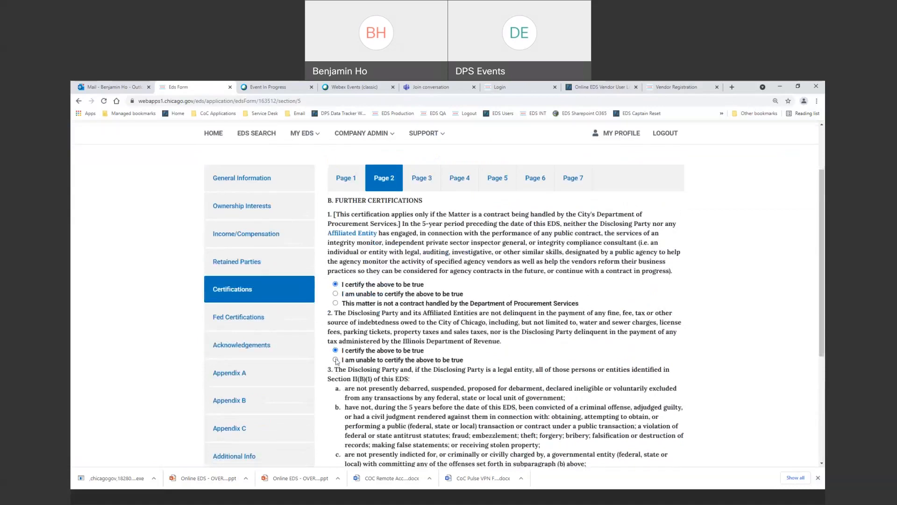
scroll(382, 333, "down", 3)
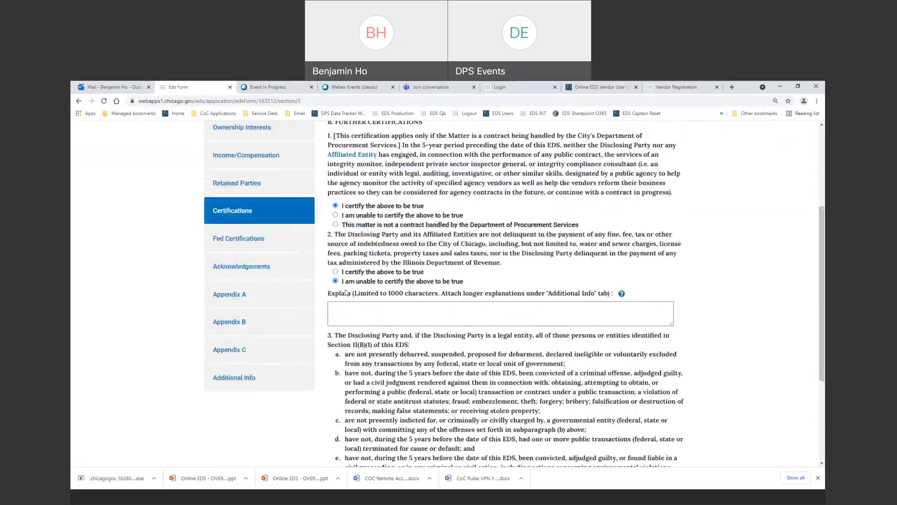
left_click(335, 272)
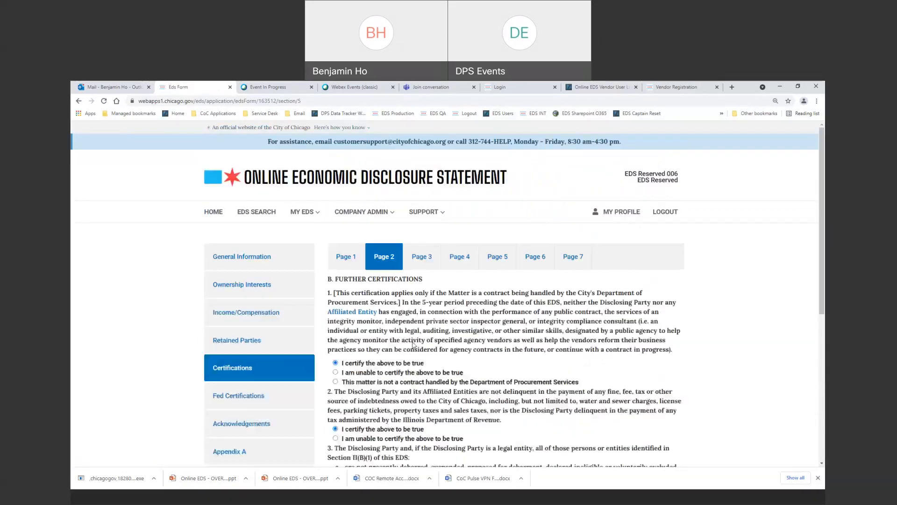
scroll(413, 344, "down", 5)
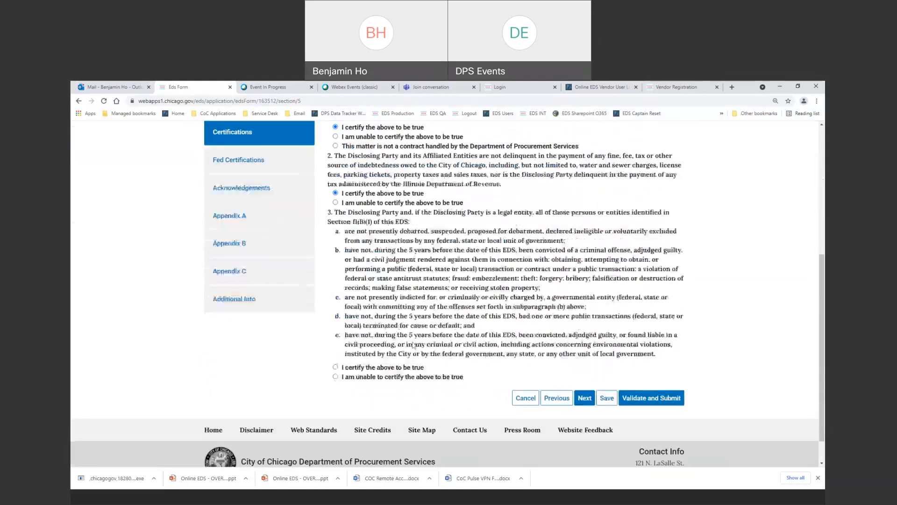
left_click(335, 367)
scroll(417, 373, "down", 5)
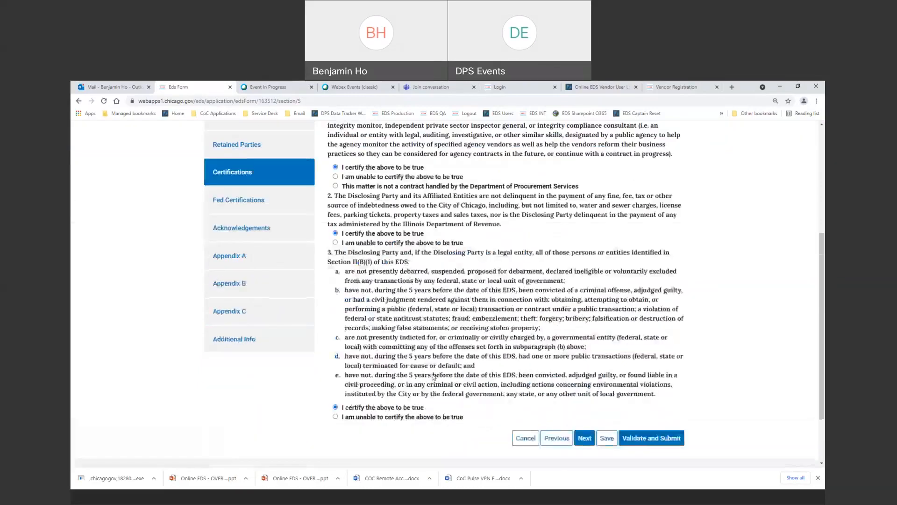
left_click(590, 441)
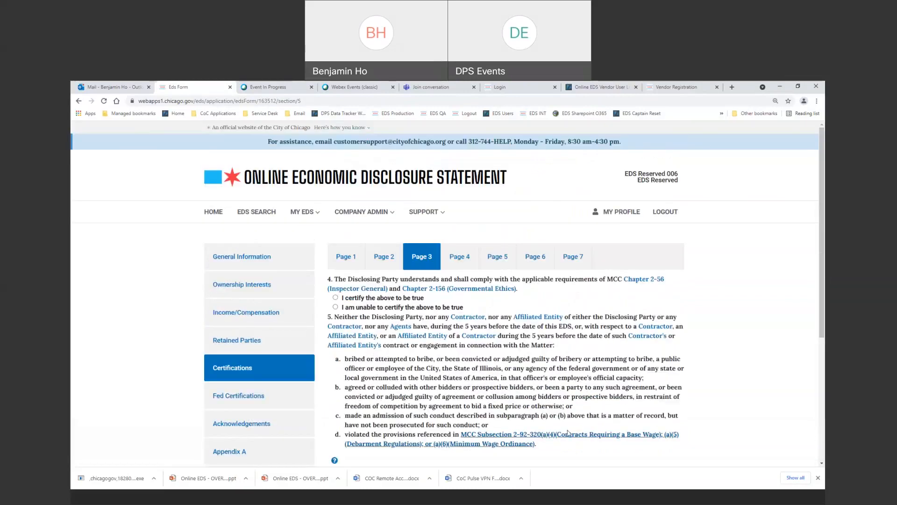
Certify items 4 and 5 as true on Certifications page 3.
scroll(290, 214, "down", 2)
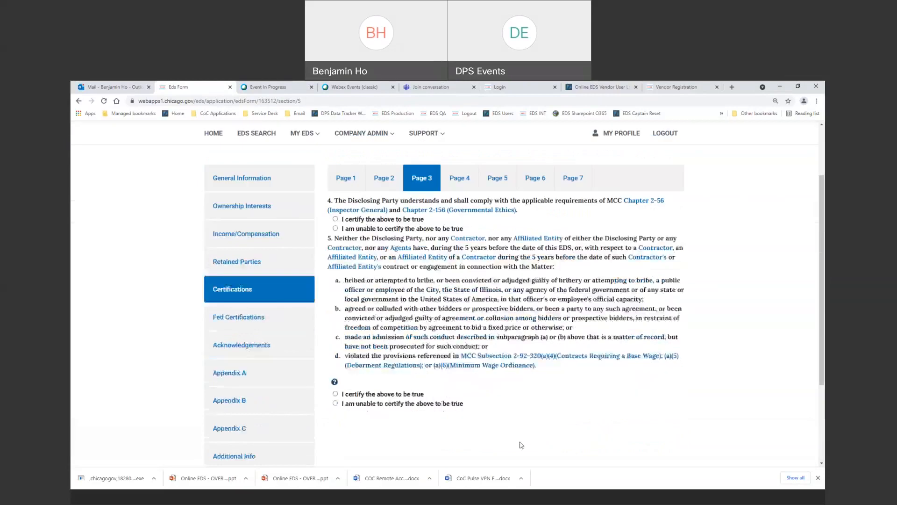
left_click(335, 218)
scroll(365, 376, "up", 2)
scroll(364, 376, "down", 4)
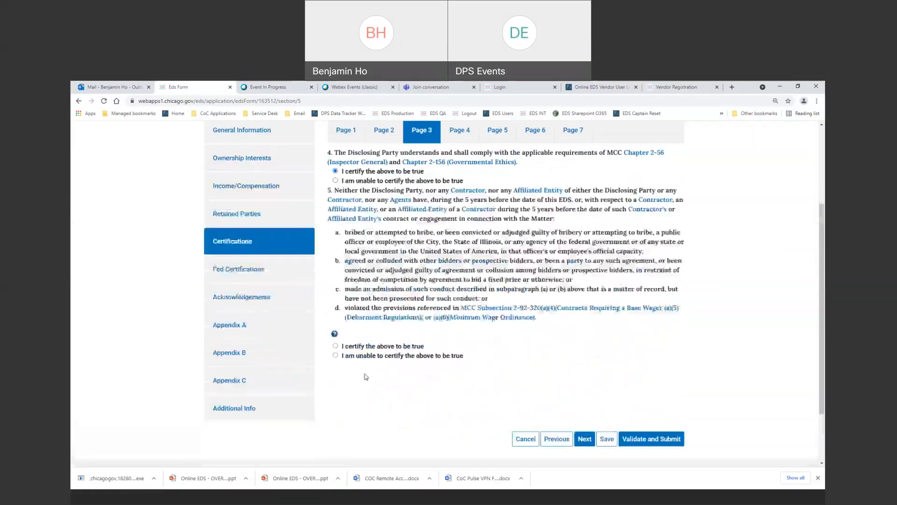
left_click(335, 317)
scroll(596, 426, "down", 4)
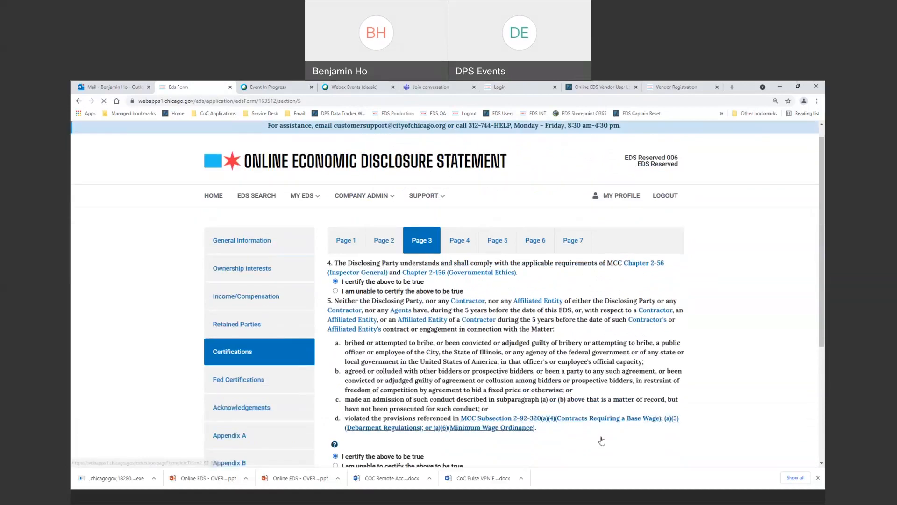
Go to Certifications page 4 and mark items 6 and 7 'I certify the above to be true'.
left_click(589, 411)
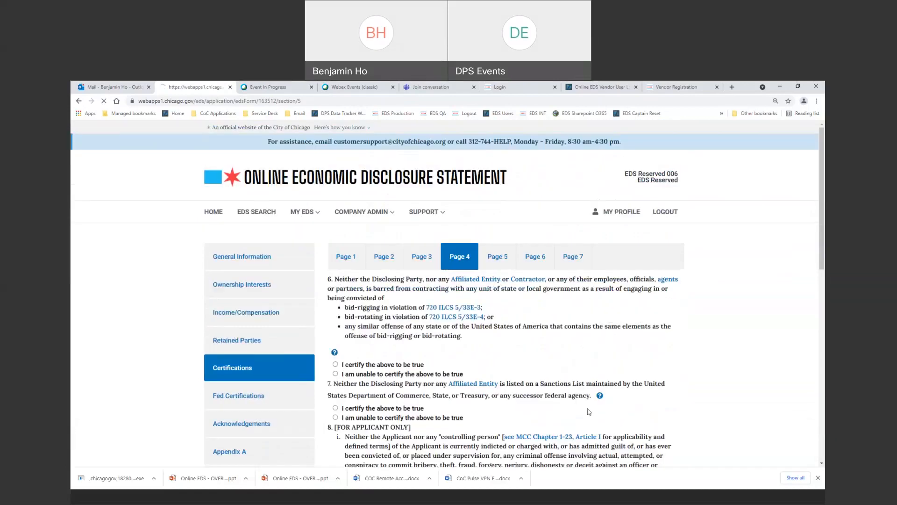
scroll(336, 332, "down", 1)
left_click(335, 325)
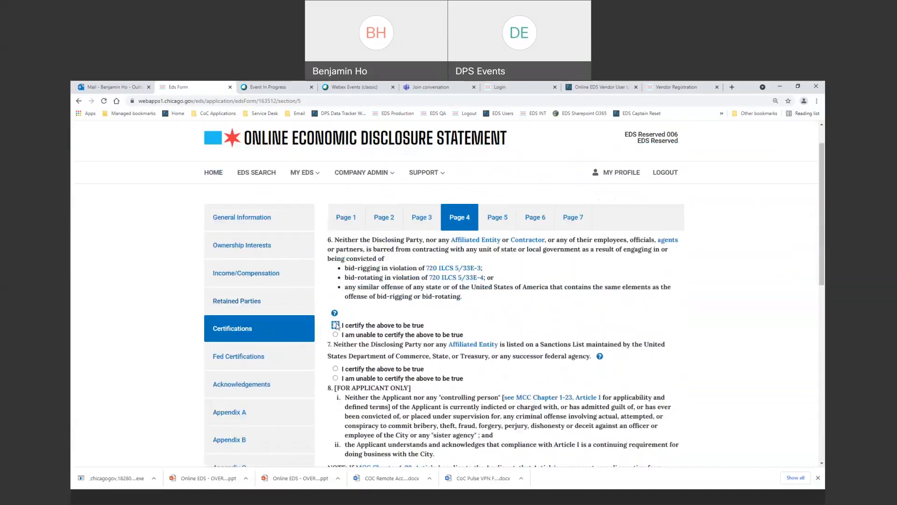
left_click(335, 368)
scroll(363, 362, "down", 2)
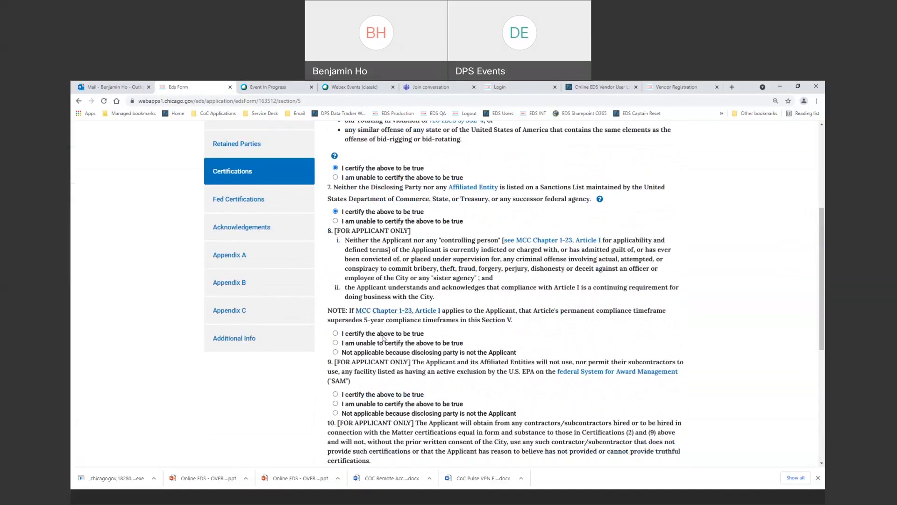
Open the MCC Chapter 1-23 reference, check the Mail and Vendor Registration tabs, and return to the EDS form.
left_click(397, 311)
scroll(397, 311, "down", 15)
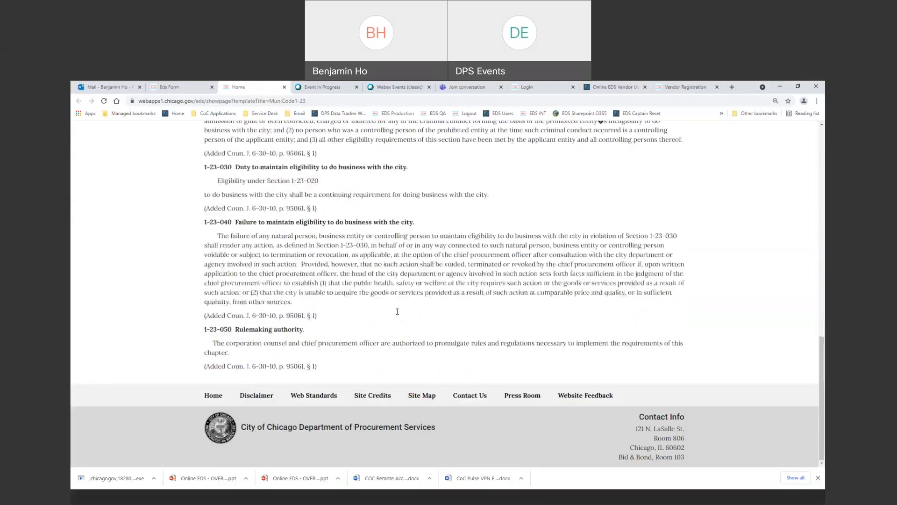
scroll(397, 311, "up", 5)
left_click(99, 88)
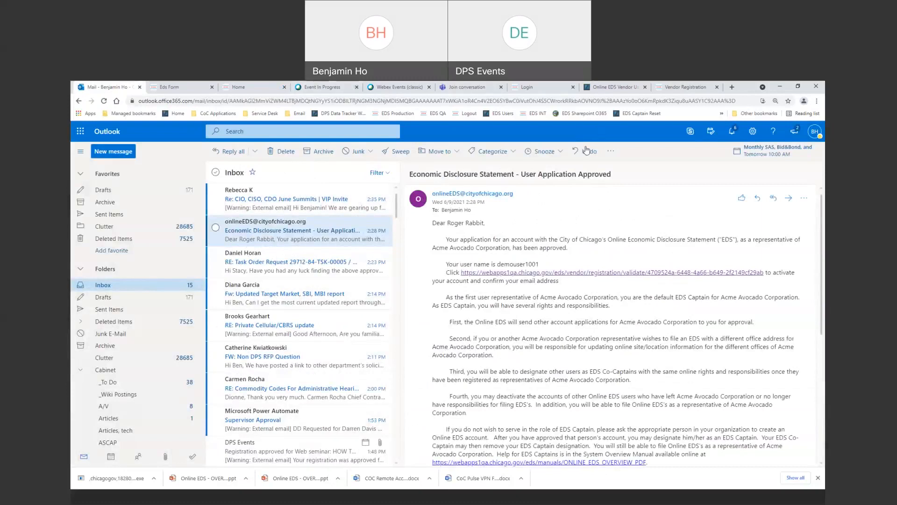
left_click(680, 89)
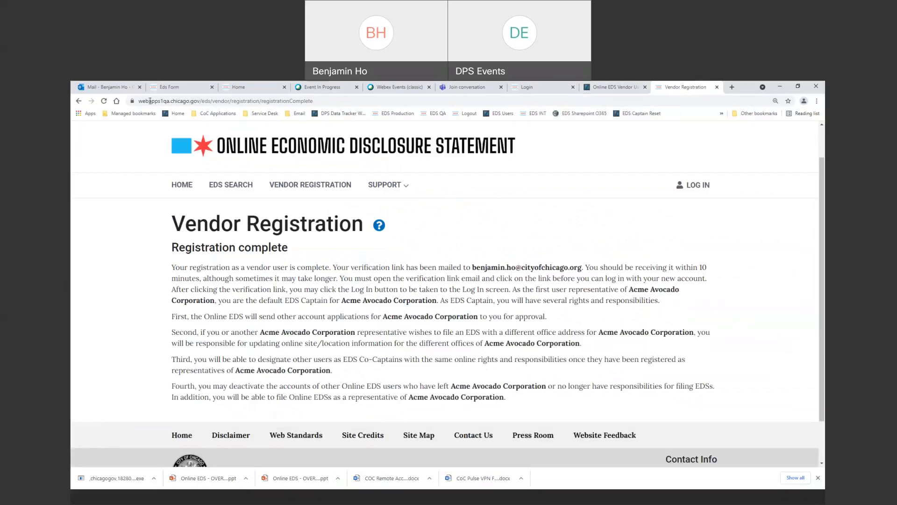
left_click(170, 88)
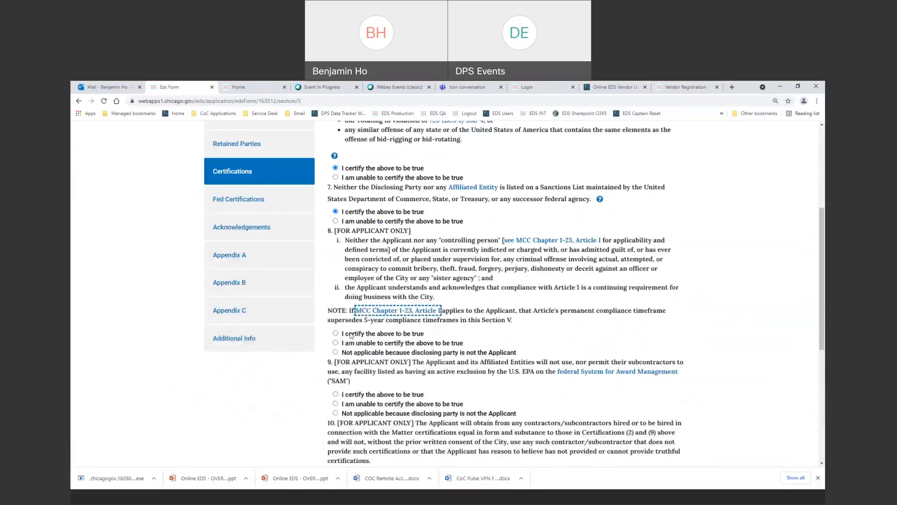
Certify items 8–10 as true and answer None for item 11 (current employees) and item 12 (gifts).
left_click(335, 334)
left_click(362, 394)
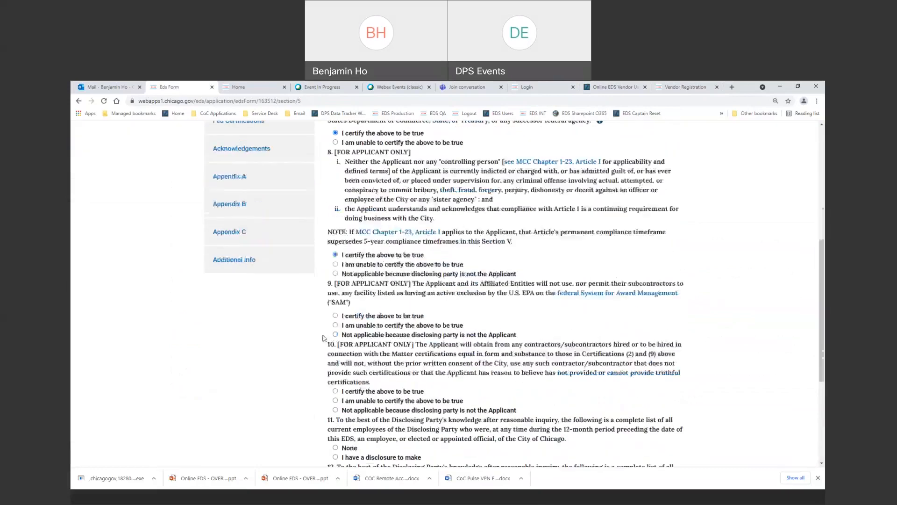
scroll(351, 403, "down", 3)
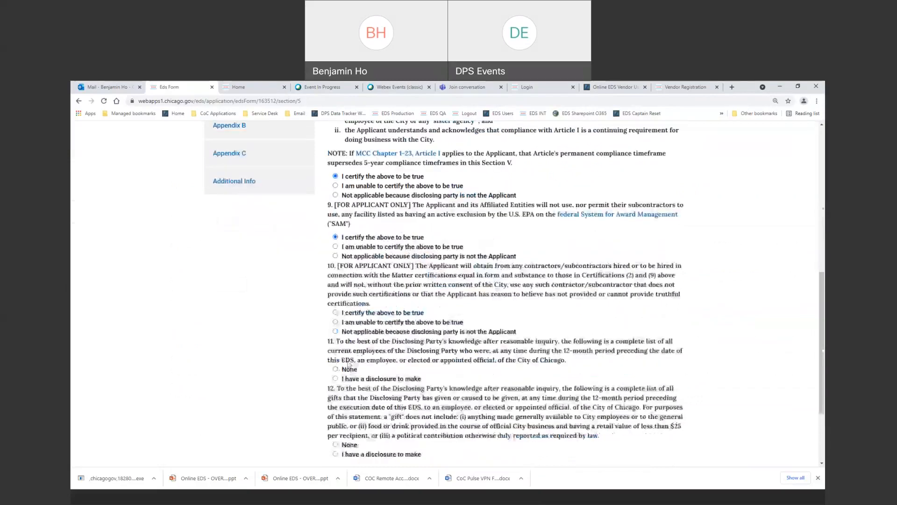
left_click(348, 311)
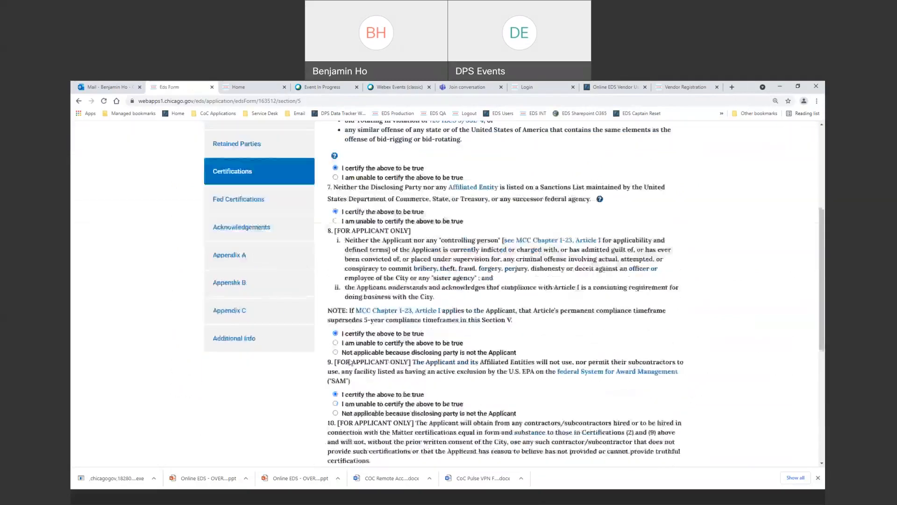
left_click(336, 330)
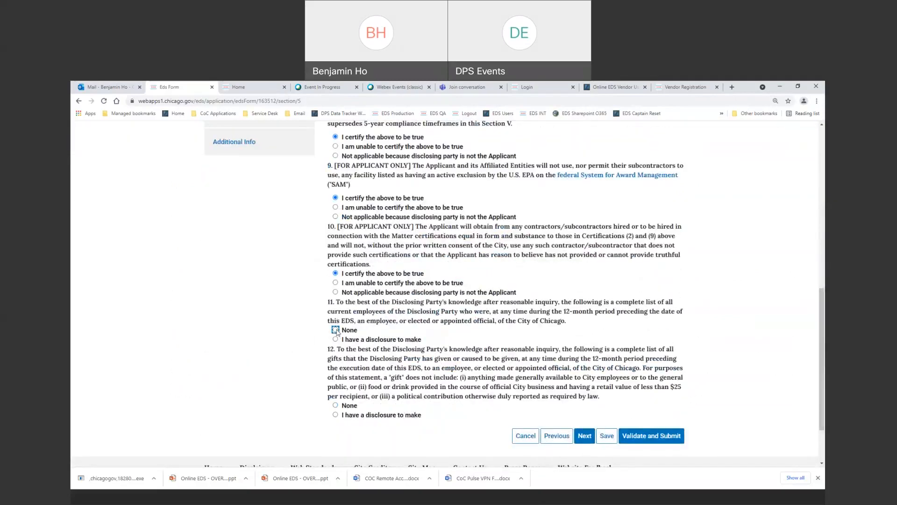
left_click(336, 406)
left_click(585, 435)
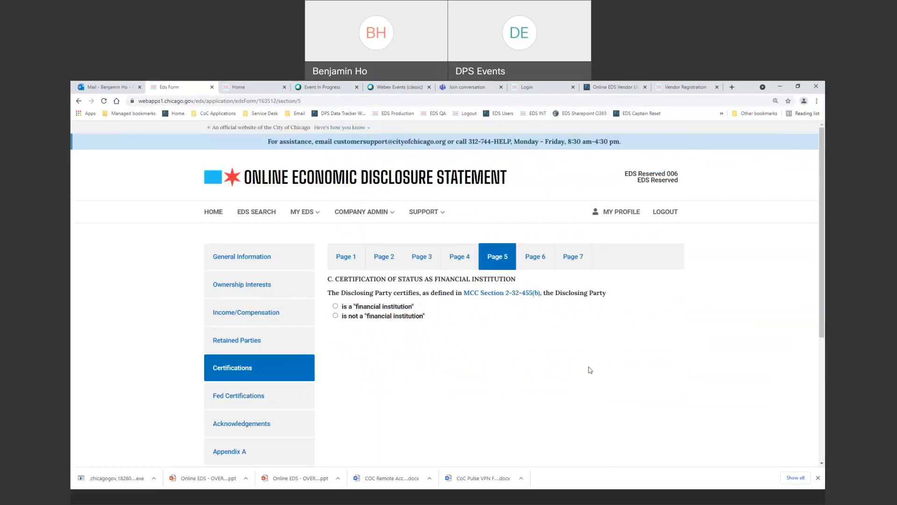
Mark the party as not a financial institution and save the certification answers.
left_click(336, 316)
scroll(532, 334, "down", 4)
left_click(606, 364)
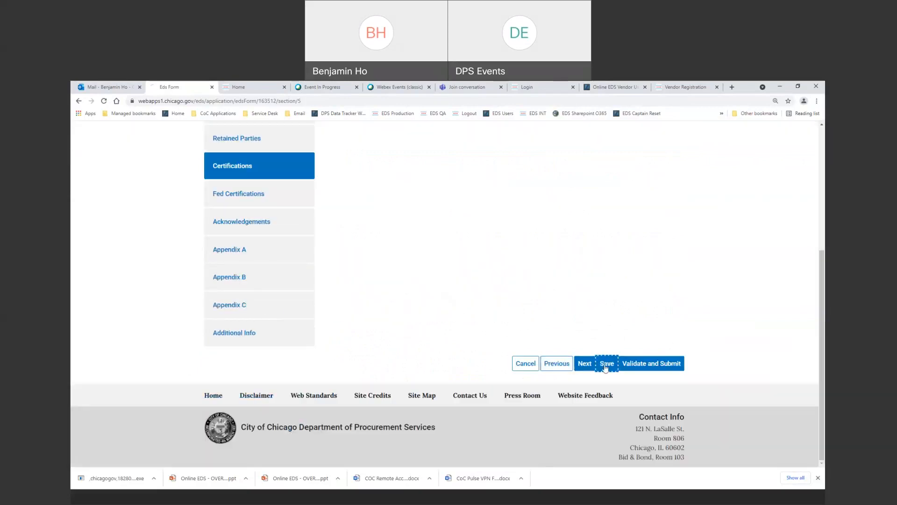
left_click(584, 388)
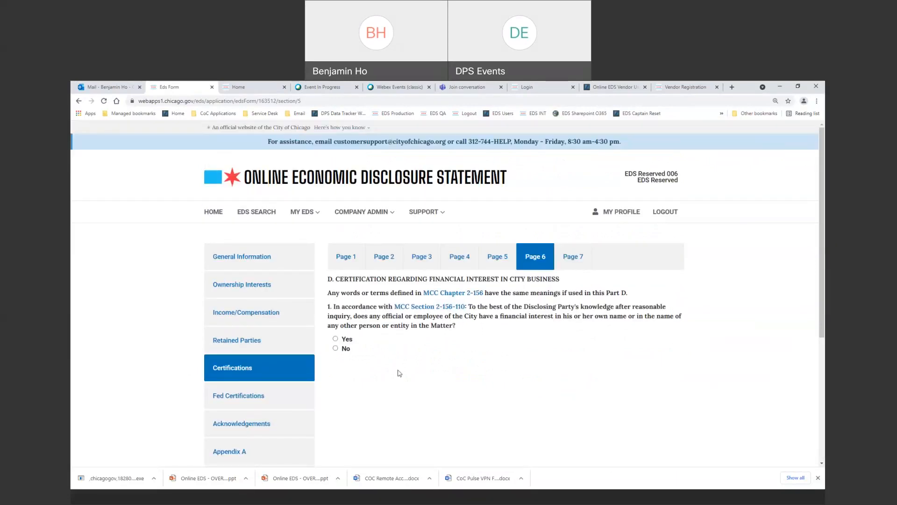
Answer No on City officials' financial interest and choose 'I can make the above verification' for slavery-era records.
left_click(335, 349)
scroll(337, 351, "down", 4)
left_click(589, 367)
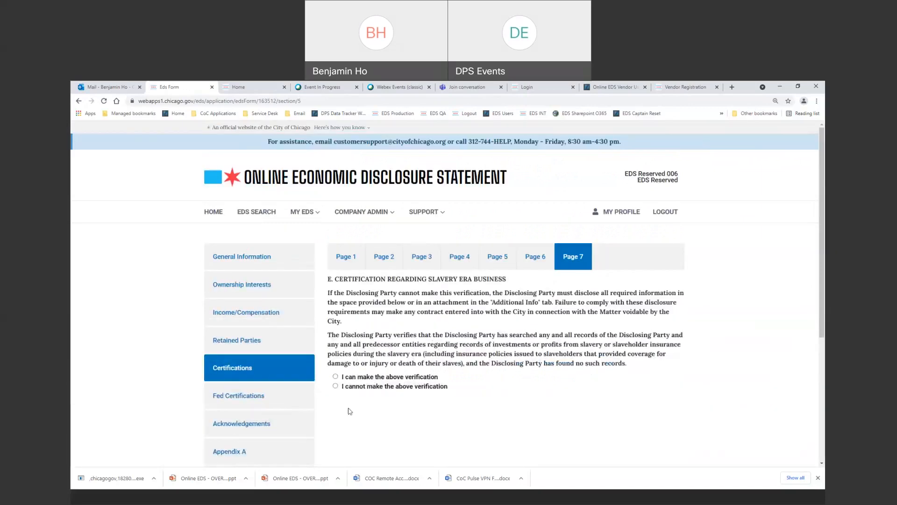
left_click(335, 376)
scroll(563, 406, "down", 5)
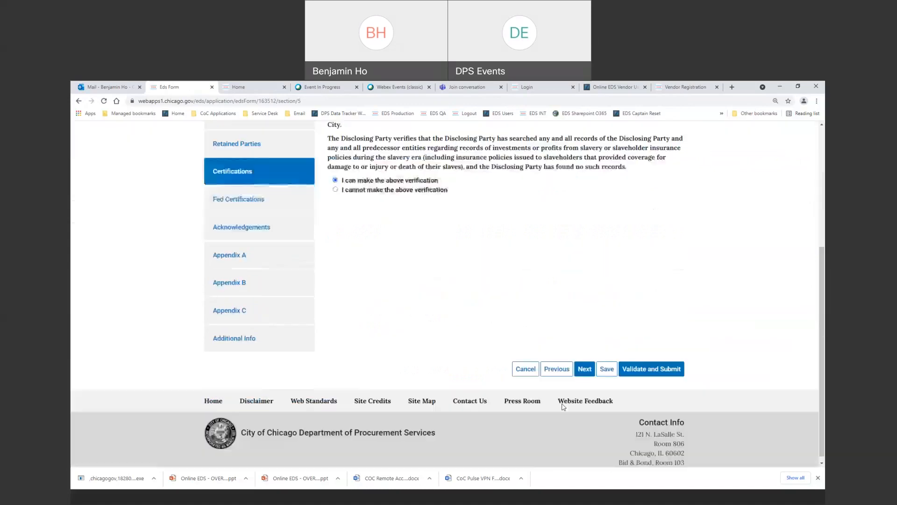
left_click(582, 371)
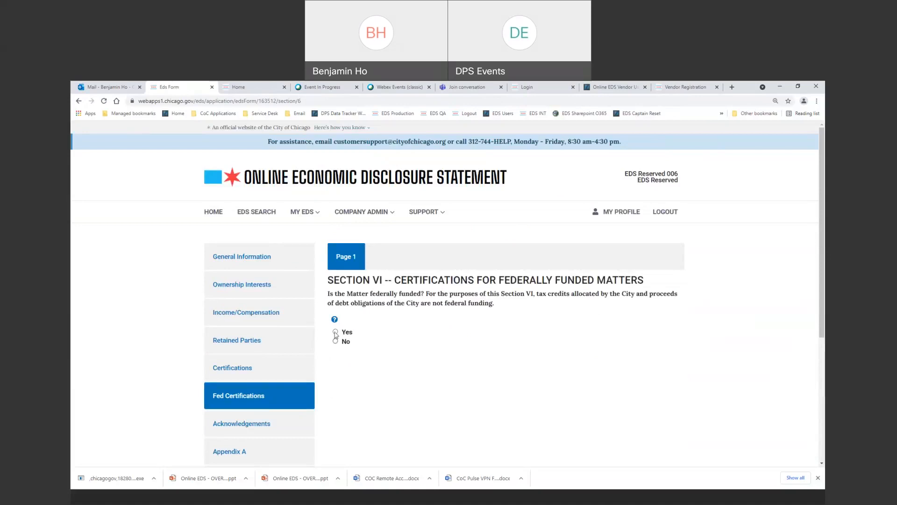
Answer No to federal funding in Section VI and continue to Section VII.
left_click(335, 342)
scroll(499, 390, "down", 4)
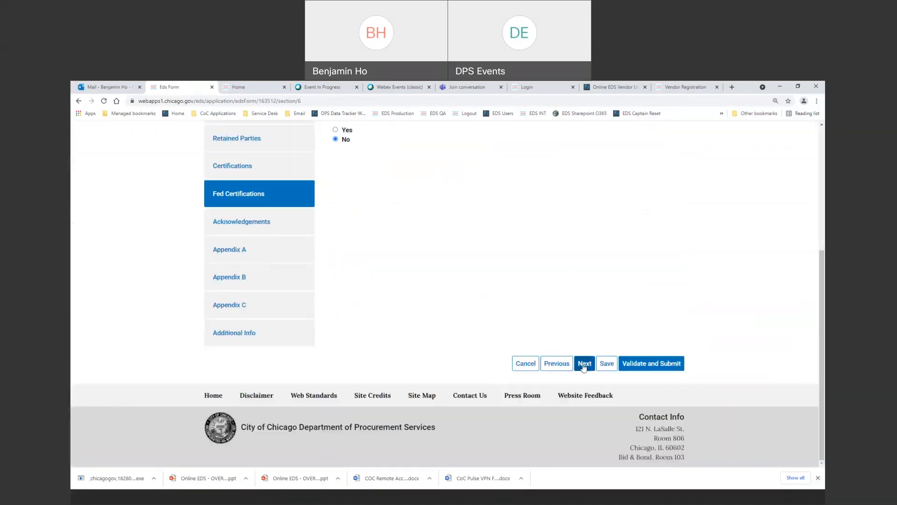
scroll(370, 261, "up", 3)
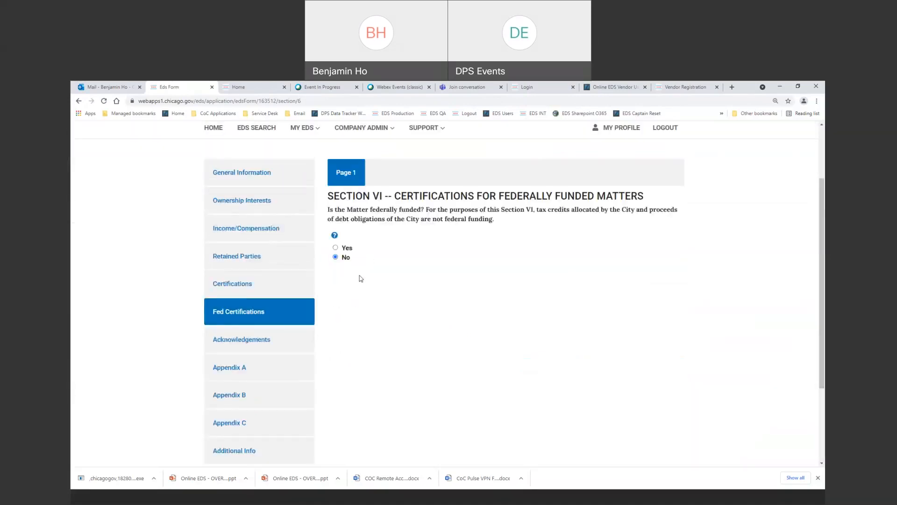
scroll(370, 260, "down", 3)
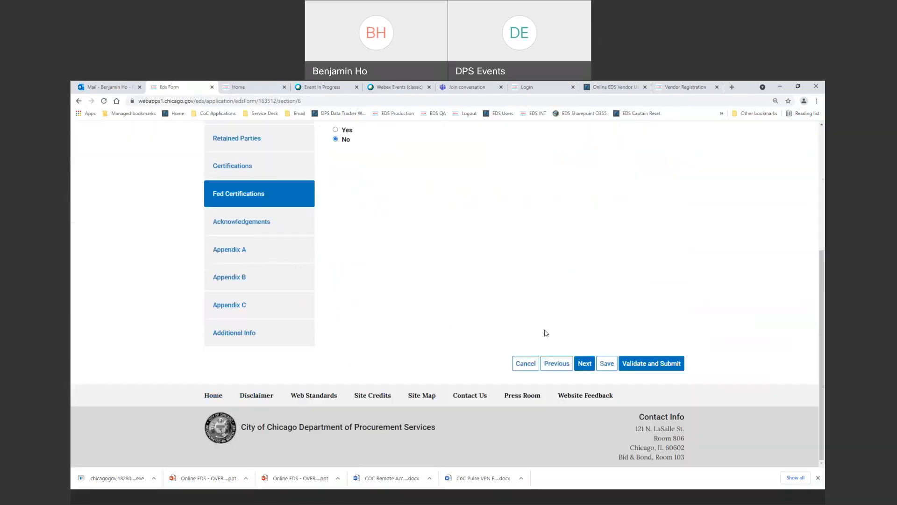
left_click(584, 365)
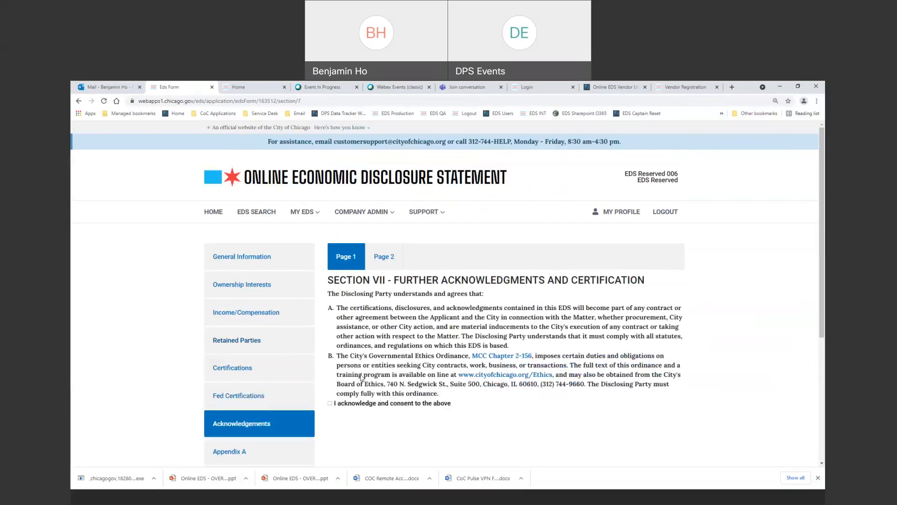
Tick 'I acknowledge and consent to the above' on Section VII pages 1 and 2.
left_click(330, 404)
scroll(337, 401, "down", 3)
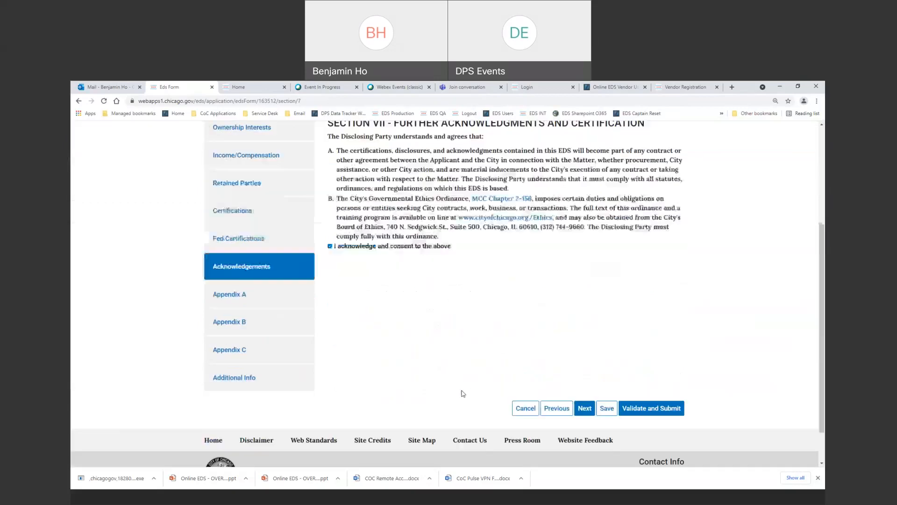
scroll(468, 355, "up", 2)
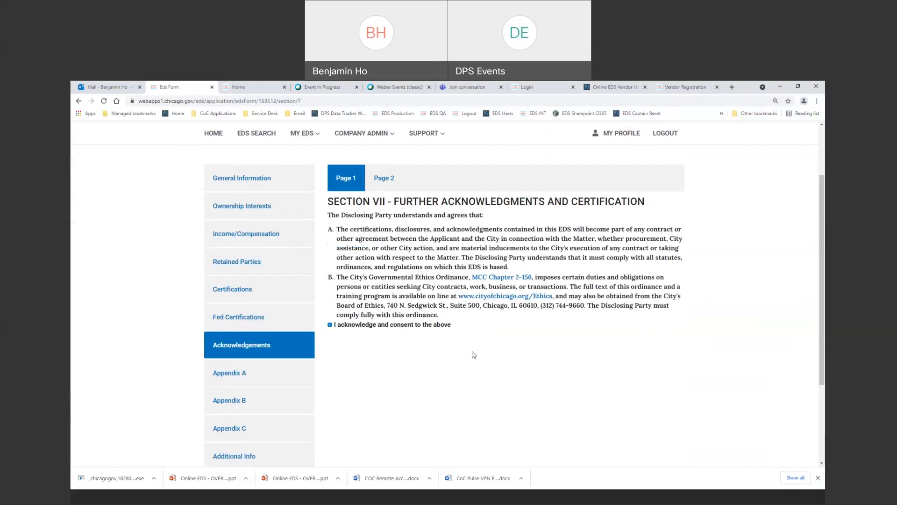
scroll(475, 358, "down", 1)
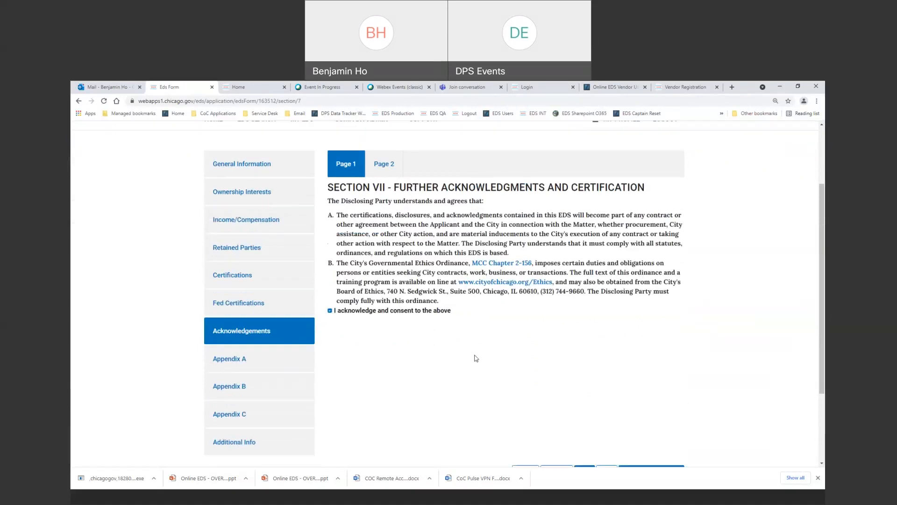
scroll(476, 358, "down", 2)
left_click(584, 369)
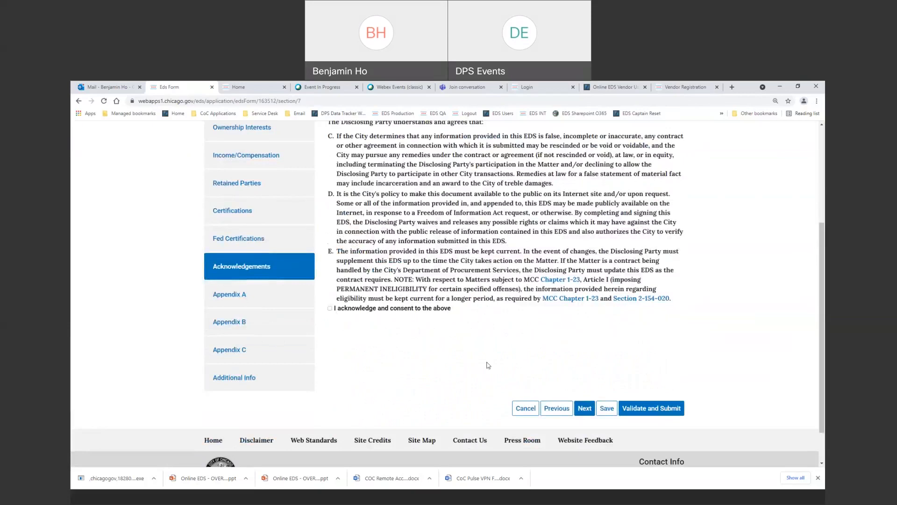
left_click(329, 308)
In Appendix A, answer No to familial relationships with elected City officials and department heads.
left_click(590, 410)
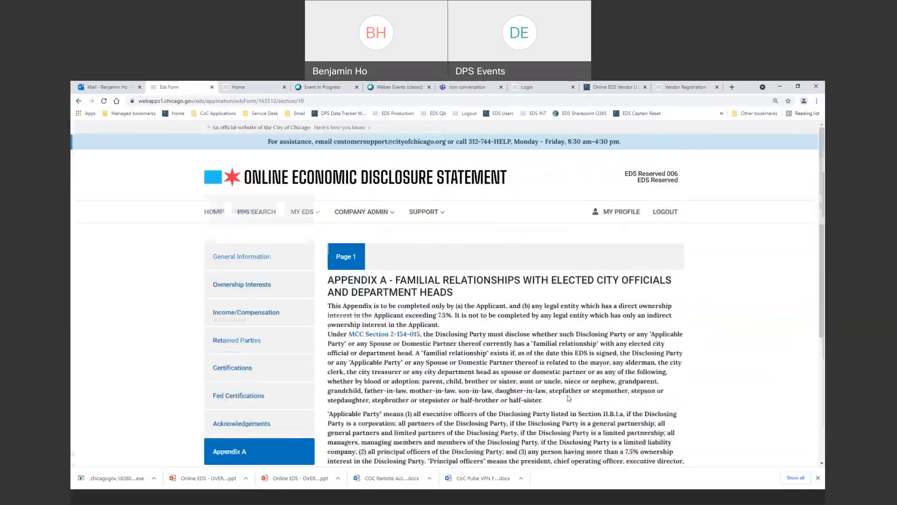
scroll(568, 397, "down", 4)
scroll(404, 321, "up", 2)
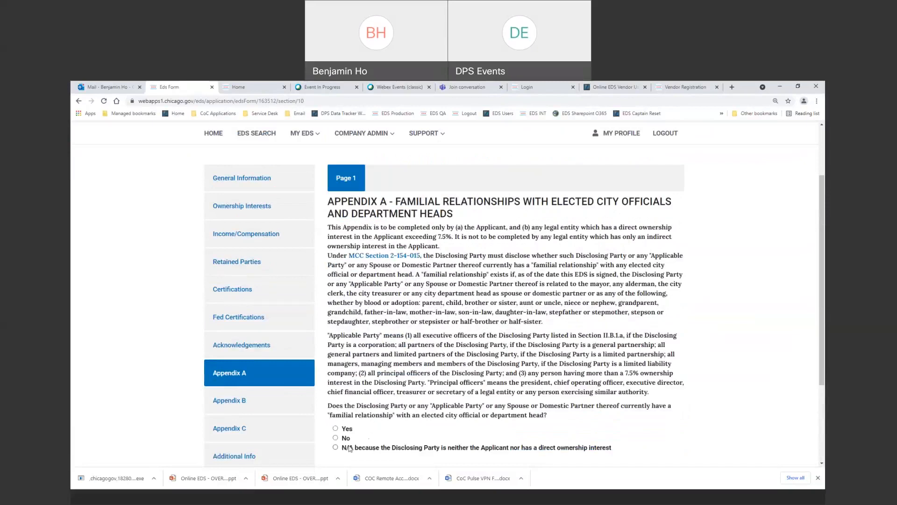
left_click(336, 438)
scroll(447, 362, "down", 5)
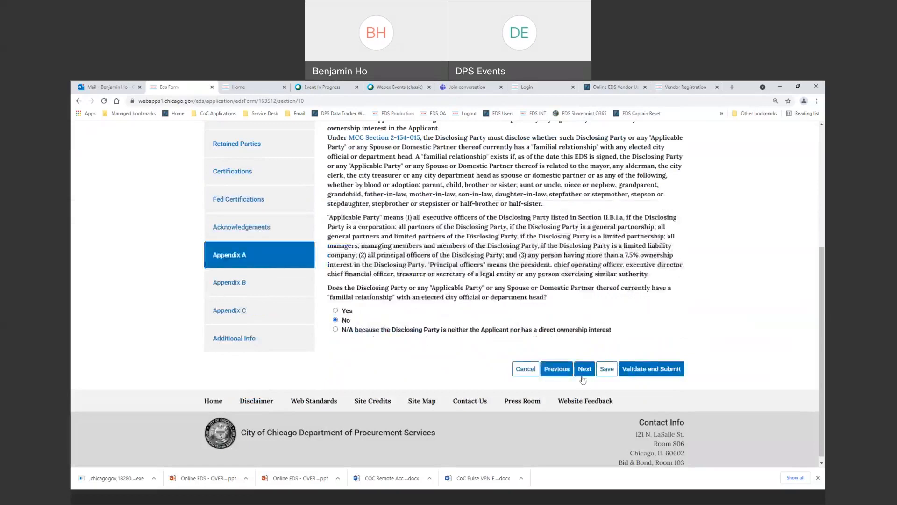
left_click(584, 369)
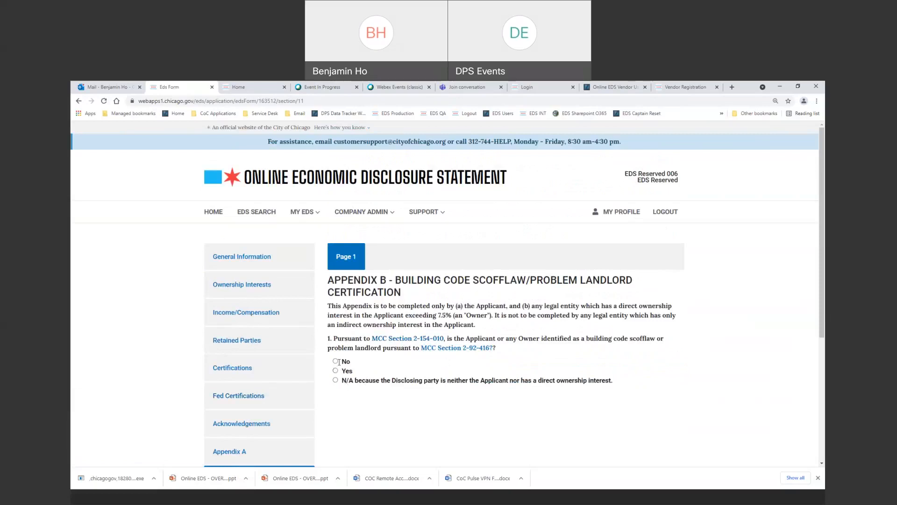
Answer No to the building code scofflaw question in Appendix B.
left_click(339, 361)
scroll(603, 380, "down", 4)
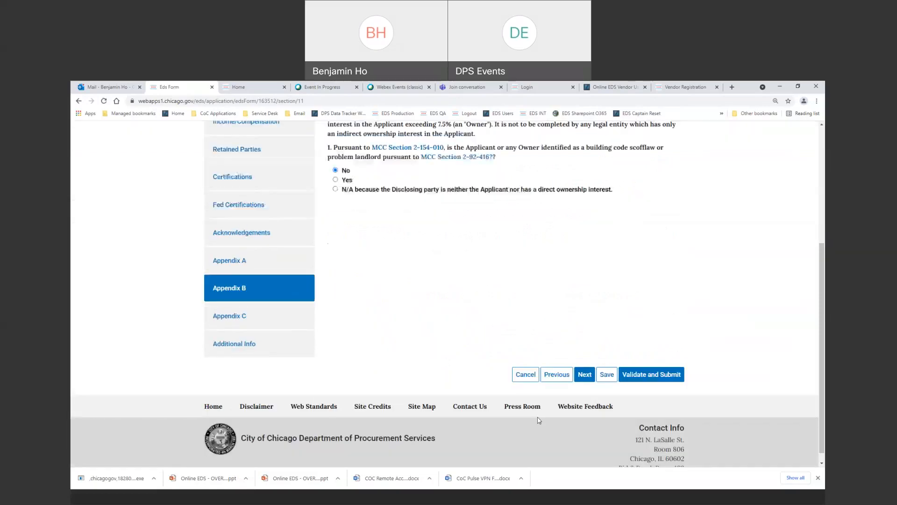
left_click(587, 371)
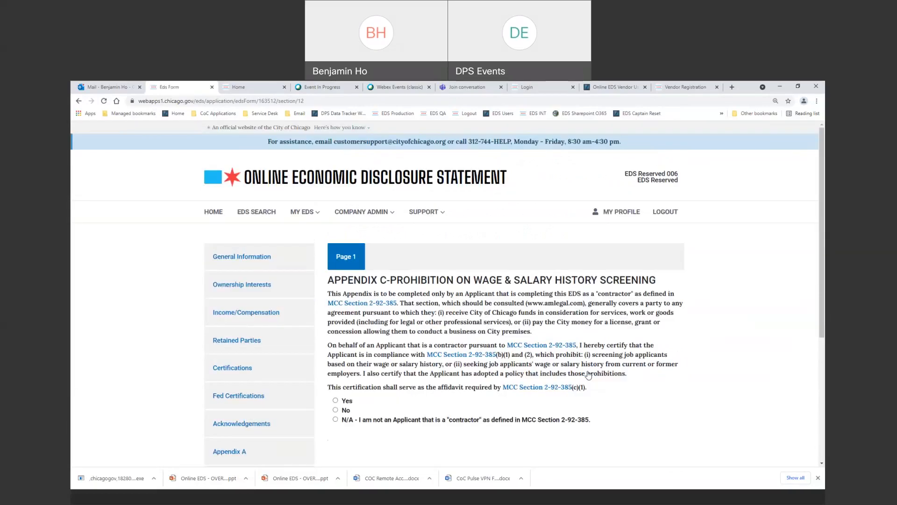
Certify Yes on the wage and salary history screening prohibition in Appendix C.
scroll(422, 383, "down", 2)
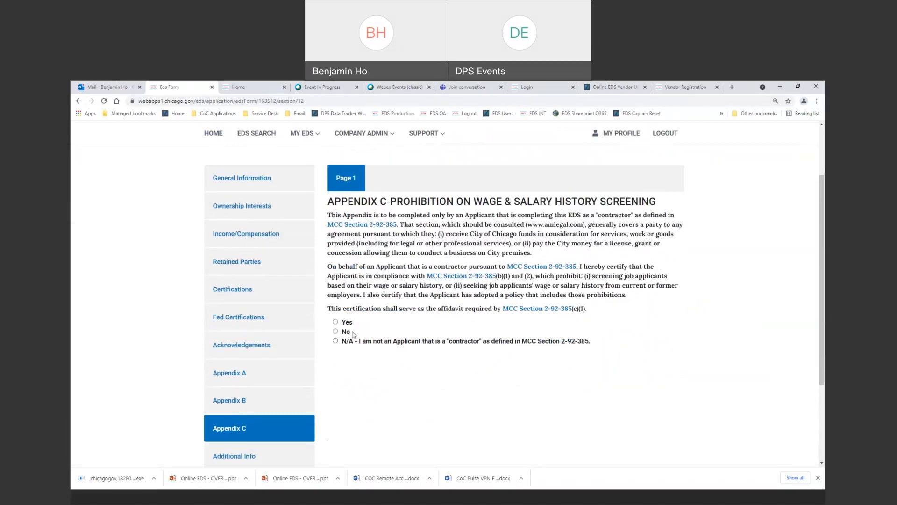
left_click(335, 322)
scroll(556, 363, "up", 2)
scroll(556, 363, "down", 5)
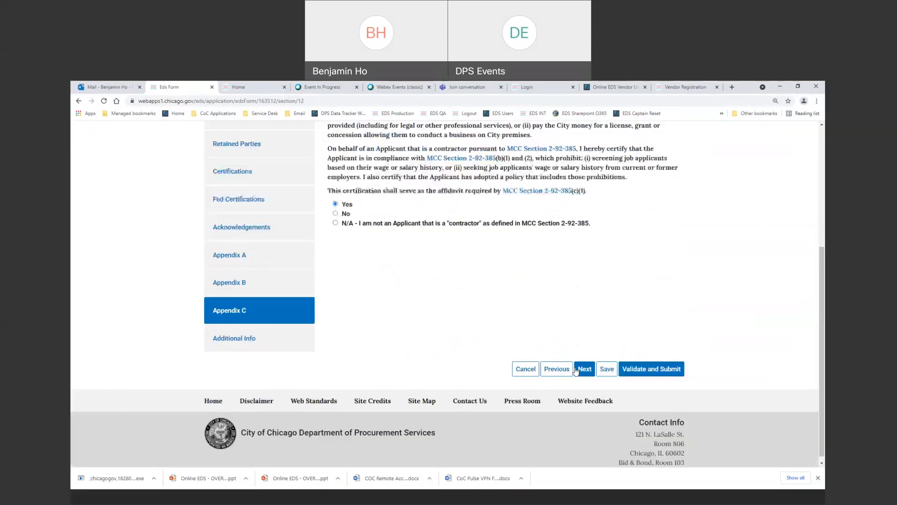
left_click(583, 372)
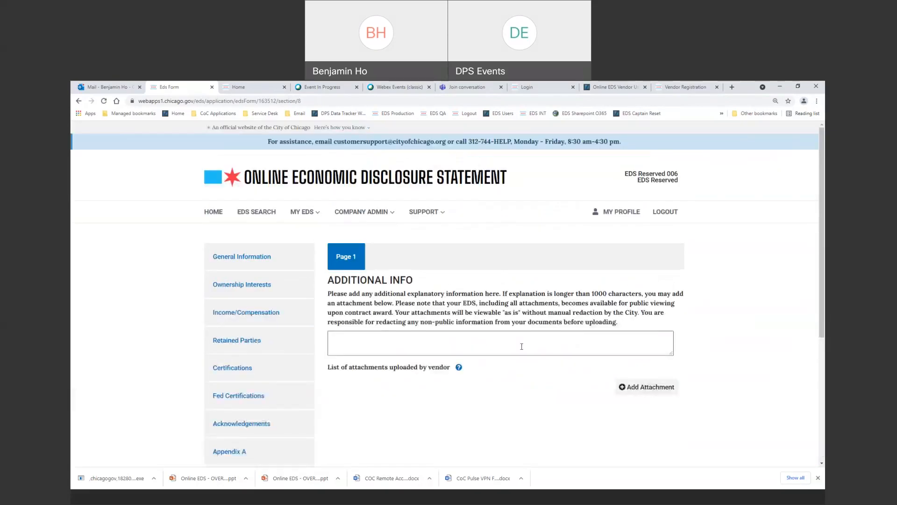
Leave the Additional Info box blank and save the disclosure as a draft.
scroll(551, 360, "down", 1)
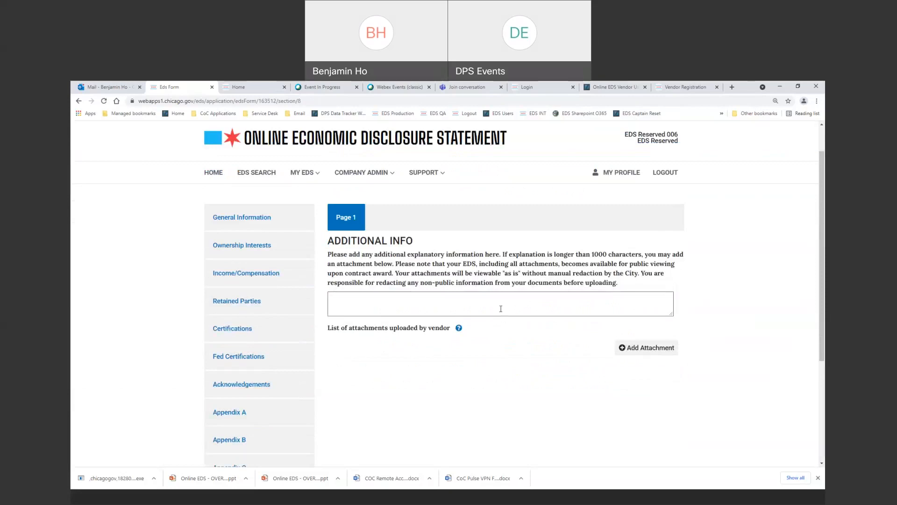
left_click(425, 305)
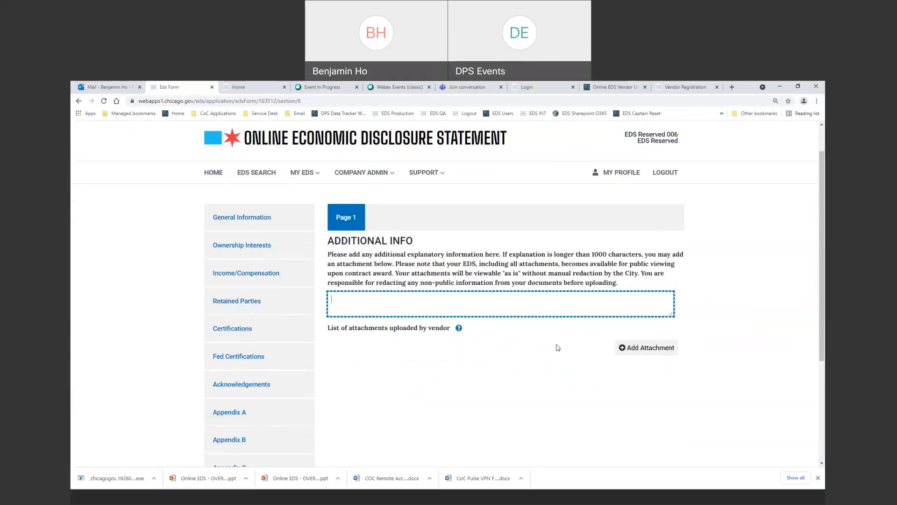
scroll(566, 348, "down", 3)
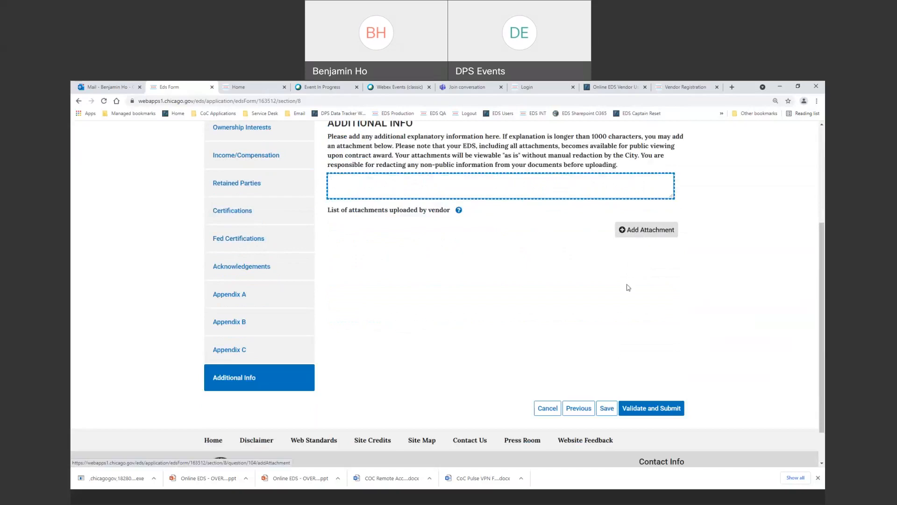
left_click(605, 414)
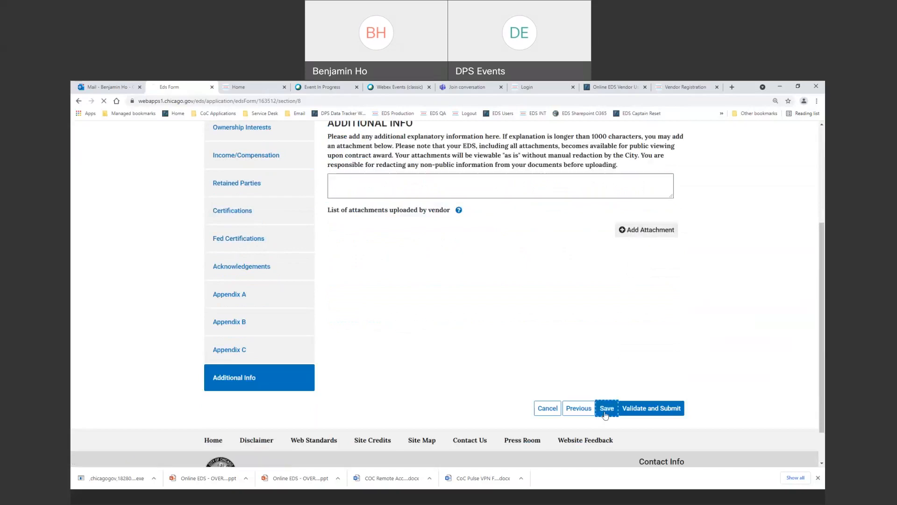
scroll(605, 415, "down", 1)
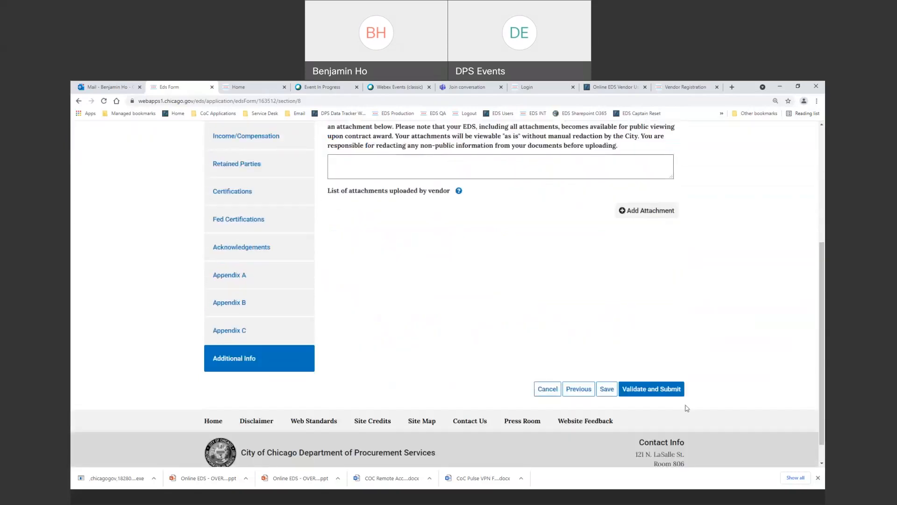
left_click(535, 397)
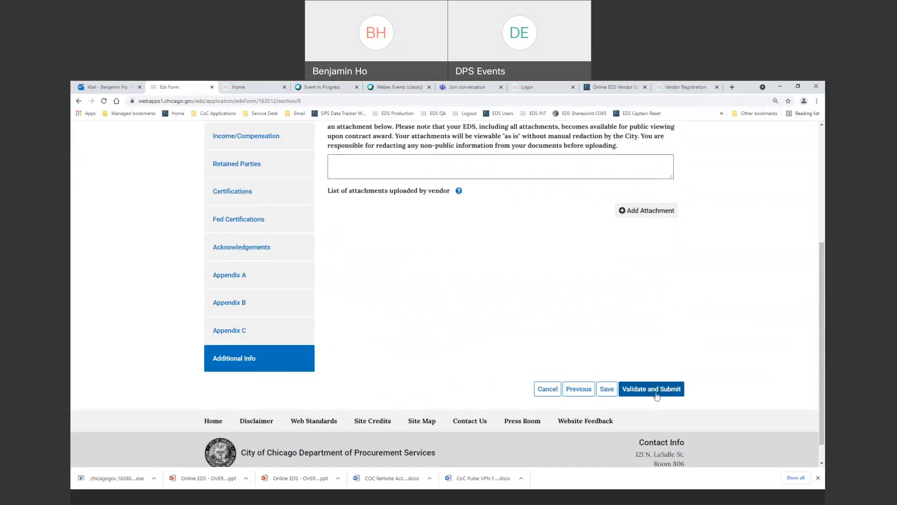
Validate the form and sign with the account password and birth-city secret answer.
left_click(656, 395)
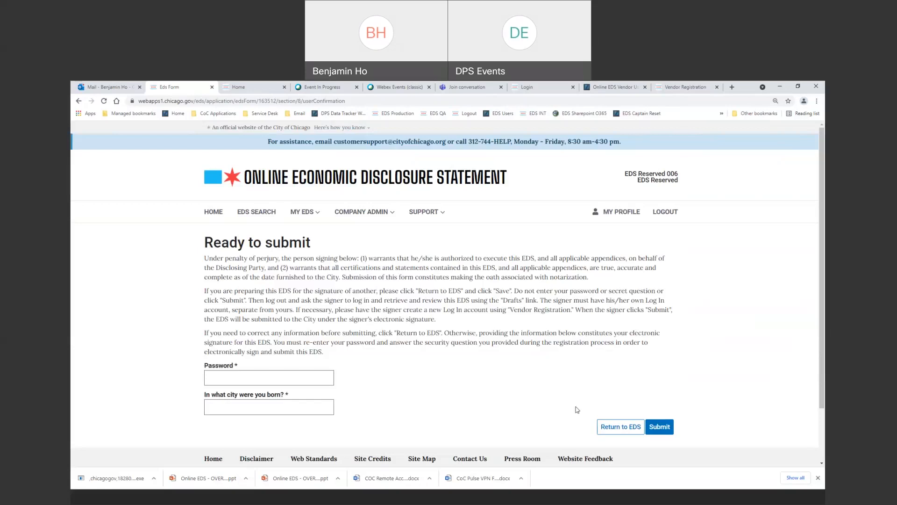
left_click(271, 379)
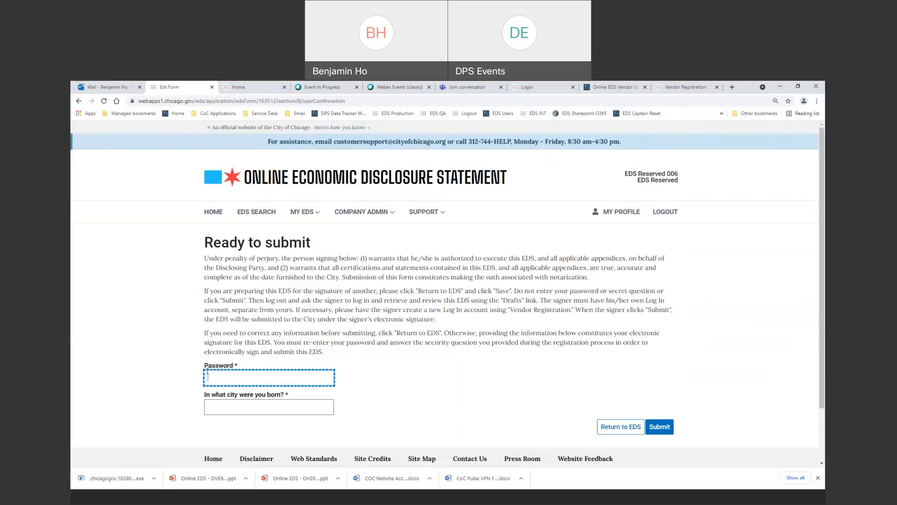
type("••••••••••")
key("ctrl+l")
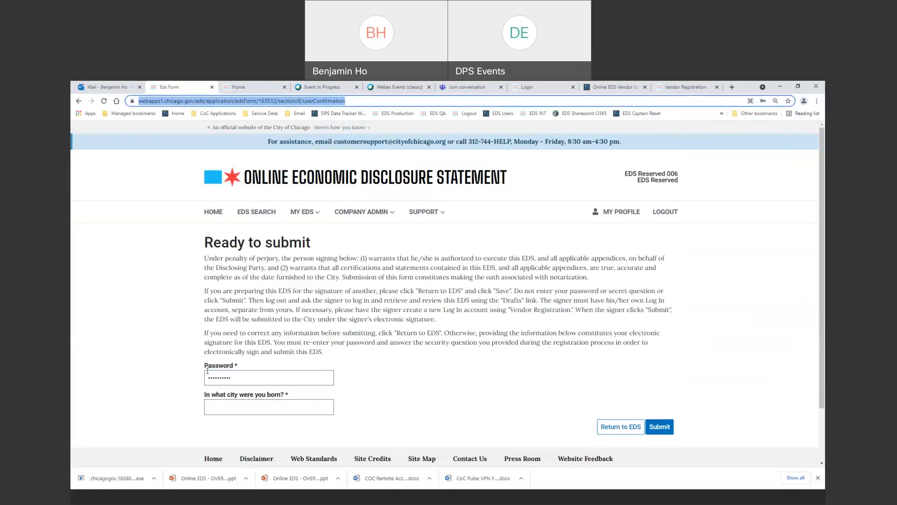
left_click(207, 371)
key("Tab")
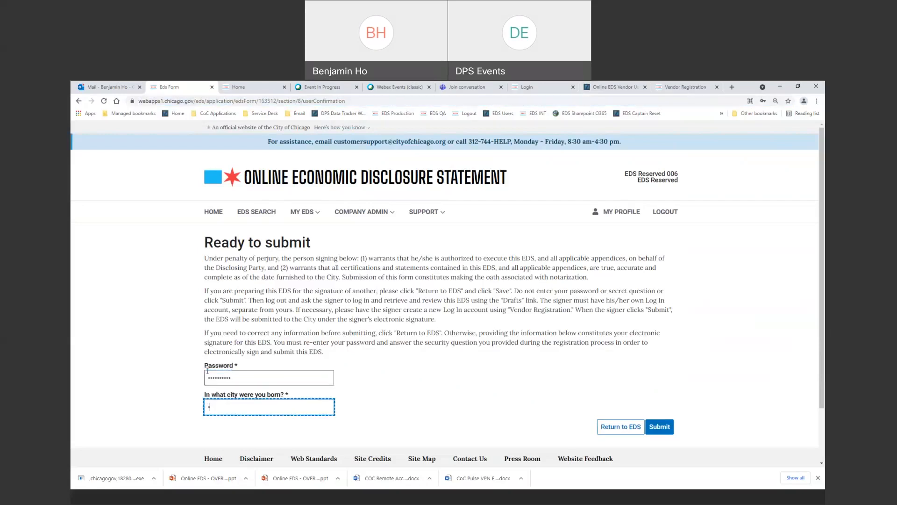
type("•••••••")
left_click(660, 427)
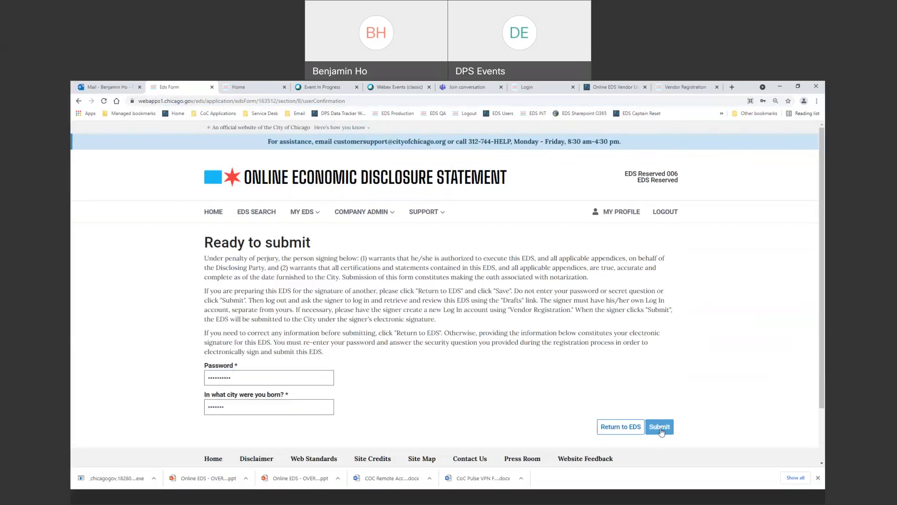
Re-enter the rejected account password and resubmit.
left_click(241, 382)
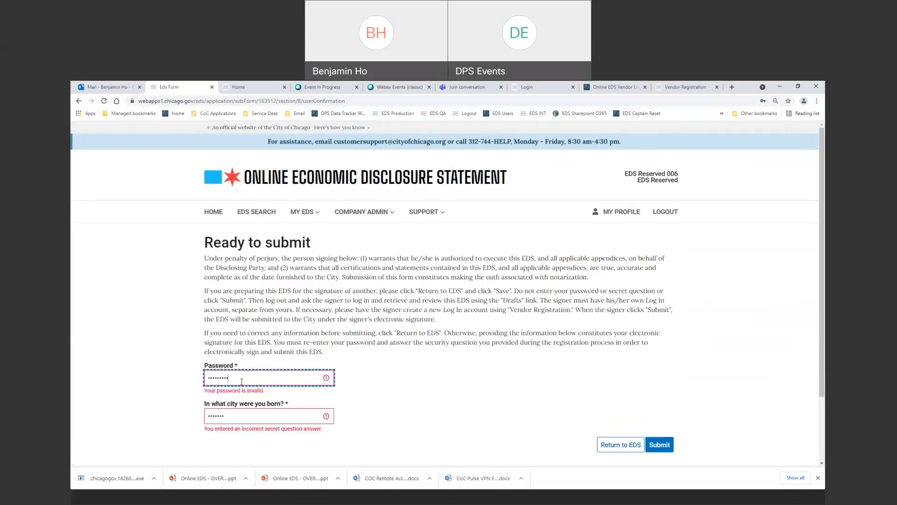
key("BackSpace")
key("BackSpace")
key("BackSpace")
type("•••••••")
key("Tab")
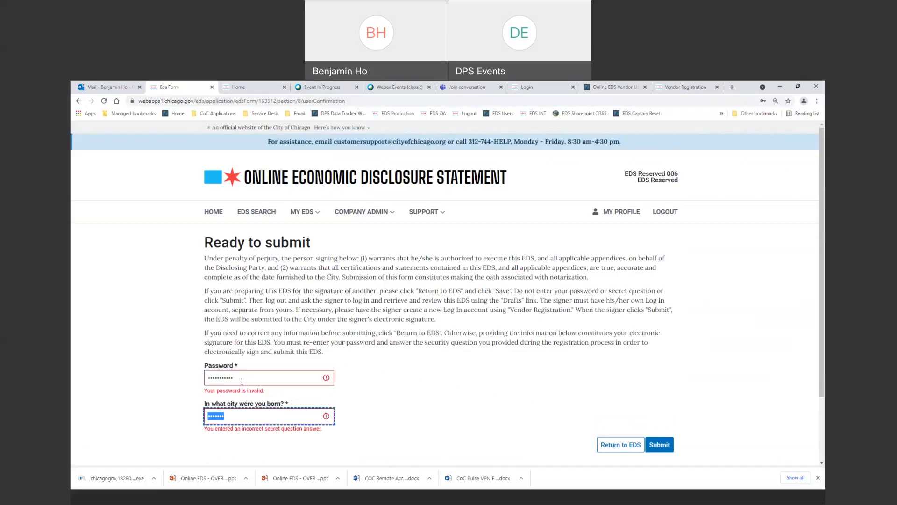
type("•••••••")
left_click(662, 449)
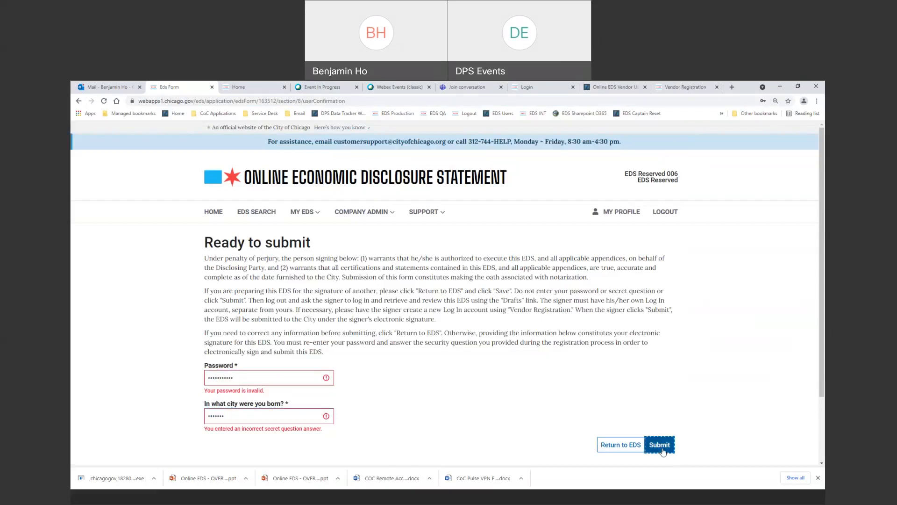
Replace the rejected birth-city answer, submit again, then open My Profile.
left_click(287, 409)
key("BackSpace")
key("BackSpace")
key("BackSpace")
key("BackSpace")
key("BackSpace")
key("BackSpace")
key("BackSpace")
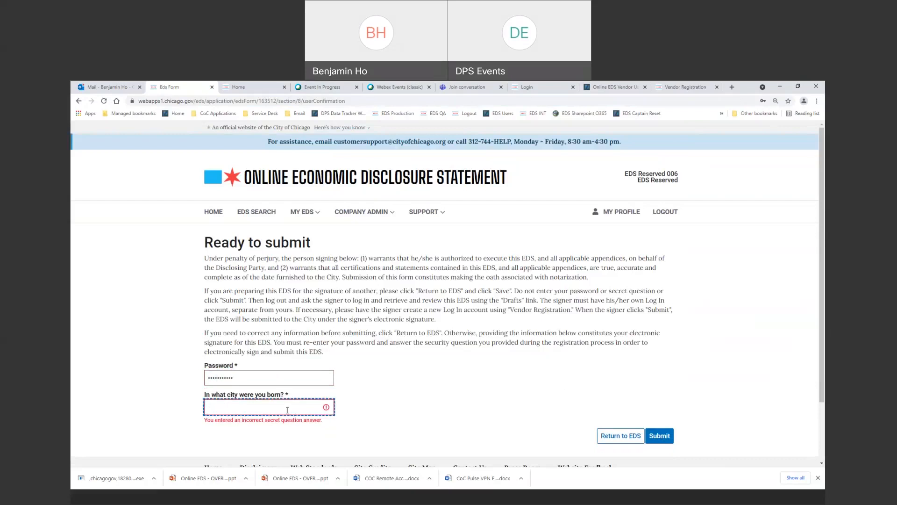
type("•••••••")
left_click(656, 437)
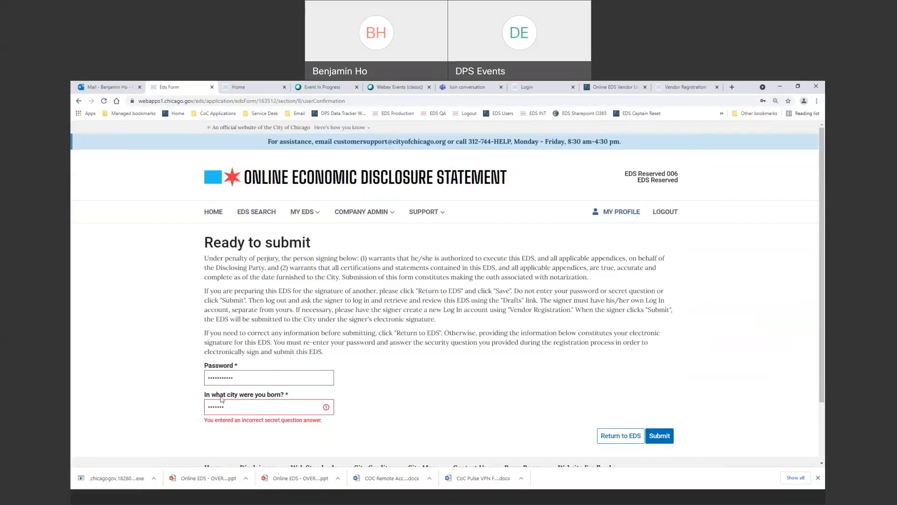
left_click(631, 219)
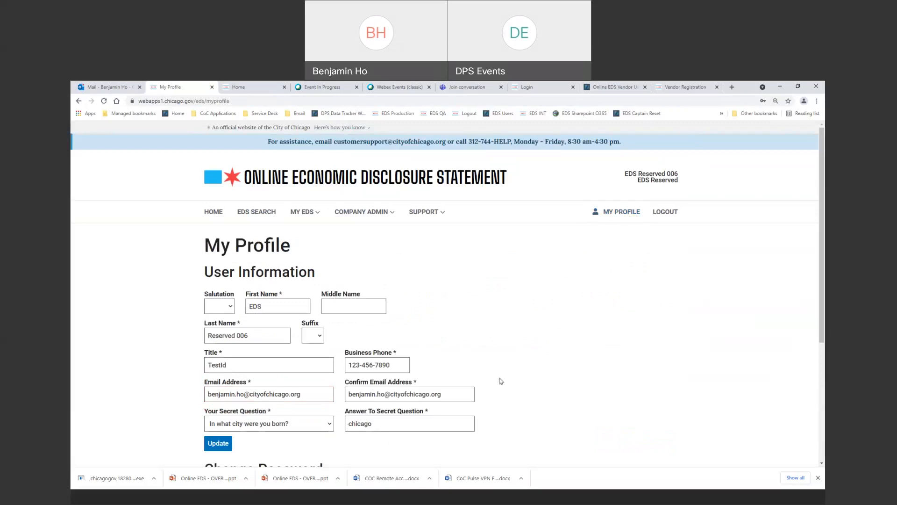
Reopen in-process EDS 163512 from My EDS and choose Validate and Submit.
scroll(499, 380, "down", 3)
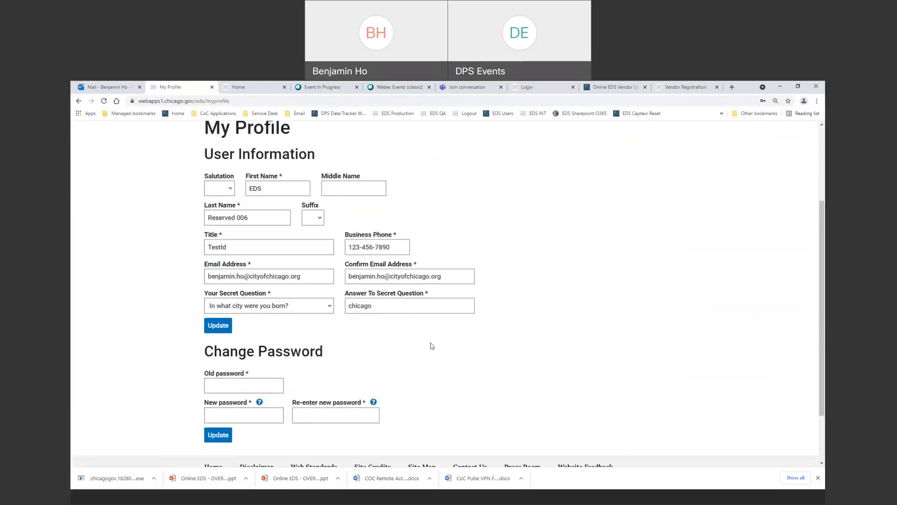
scroll(501, 340, "up", 1)
scroll(501, 341, "up", 3)
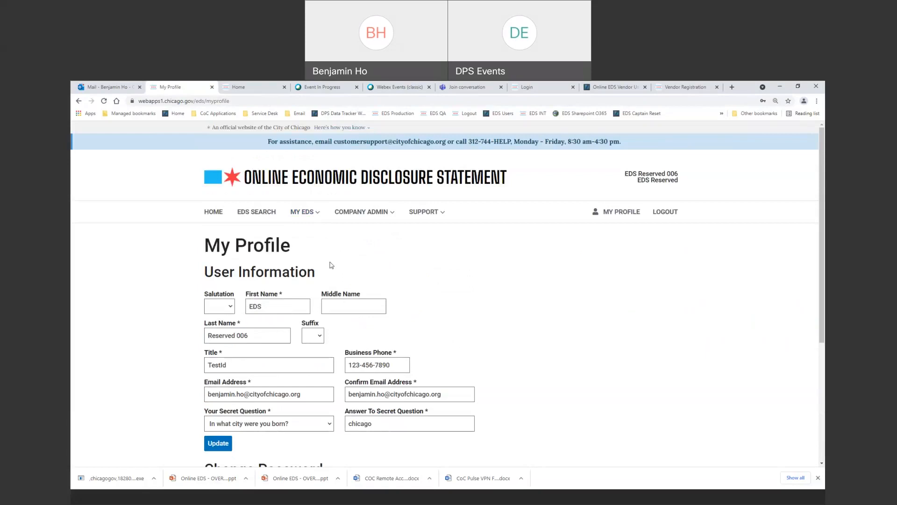
left_click(316, 214)
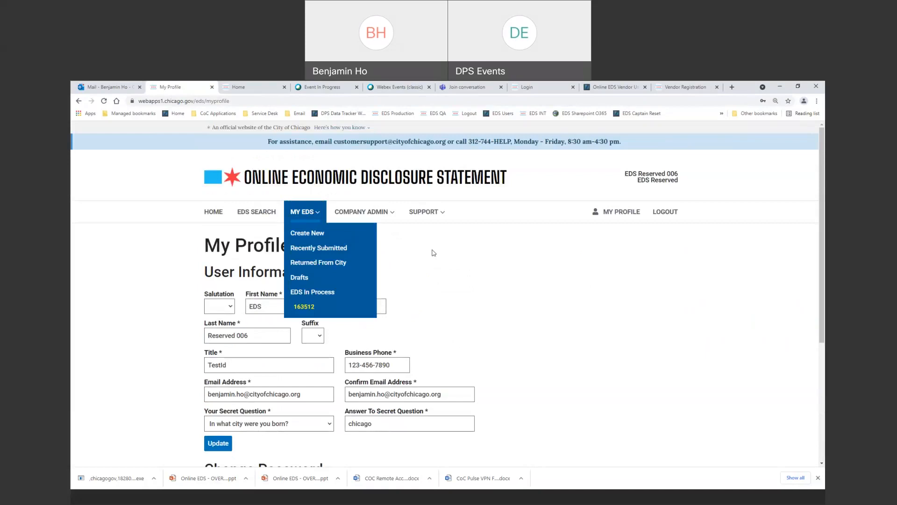
left_click(304, 307)
scroll(503, 392, "down", 1)
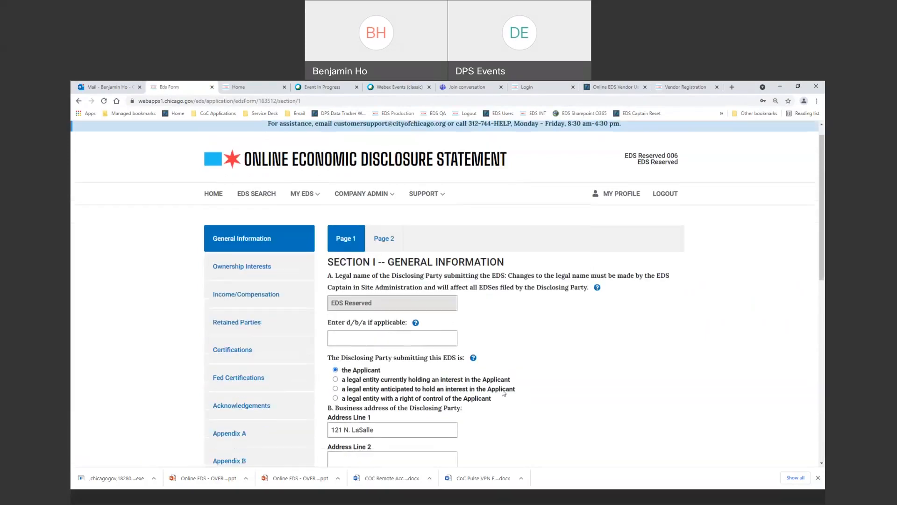
scroll(504, 393, "down", 10)
left_click(660, 382)
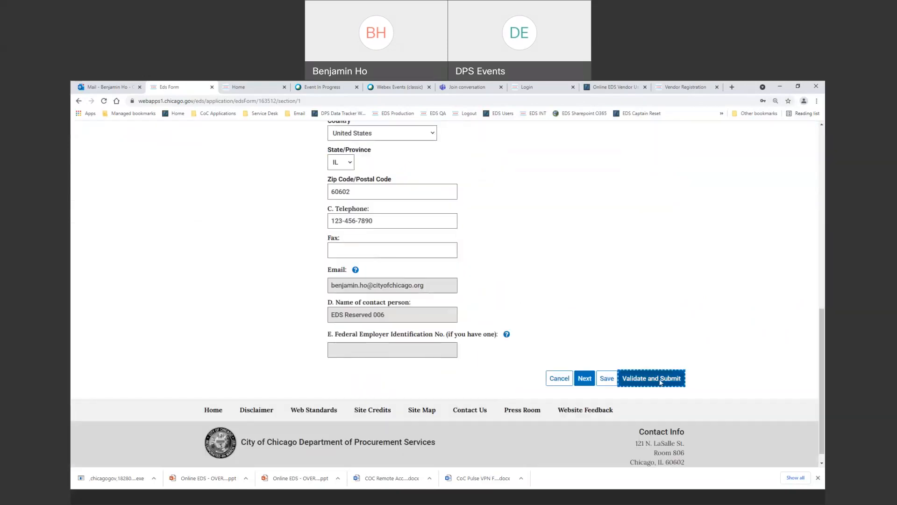
Sign EDS 163512 with the account password and birth-city secret answer and submit it.
left_click(284, 379)
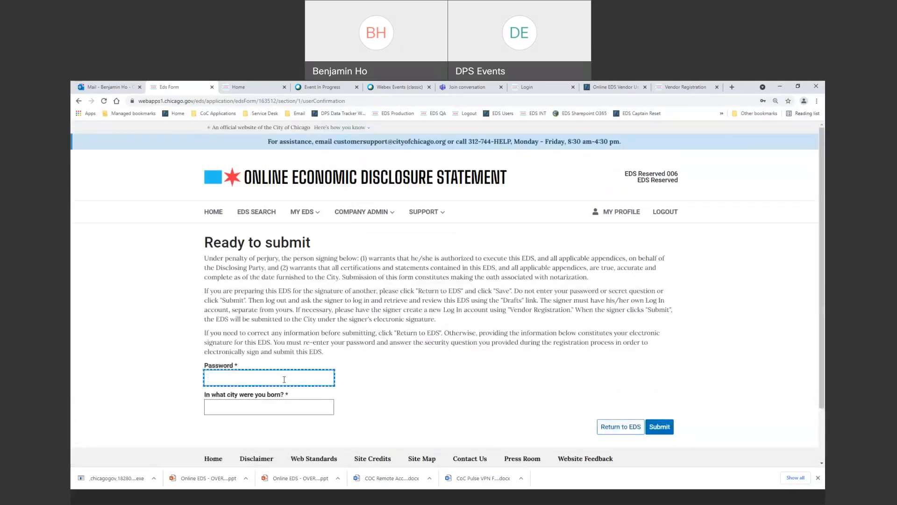
type("•••••••••")
key("Tab")
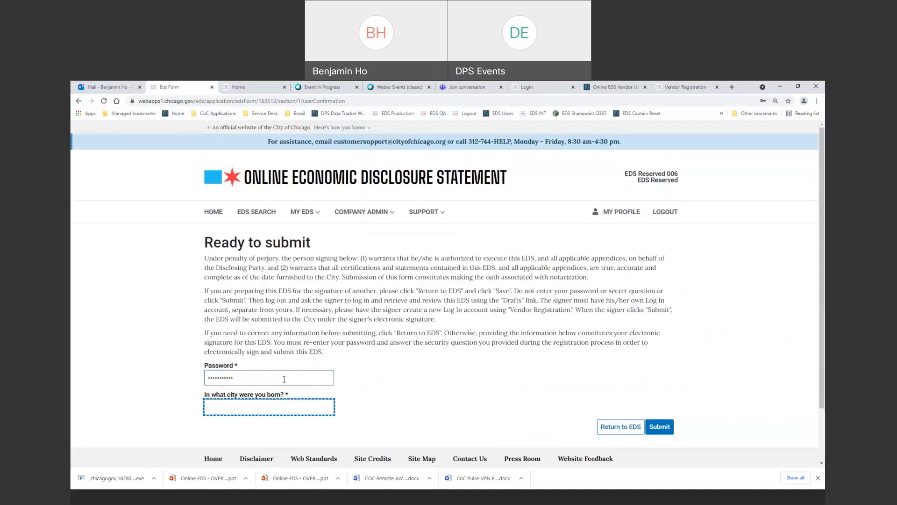
type("••••••")
left_click(660, 428)
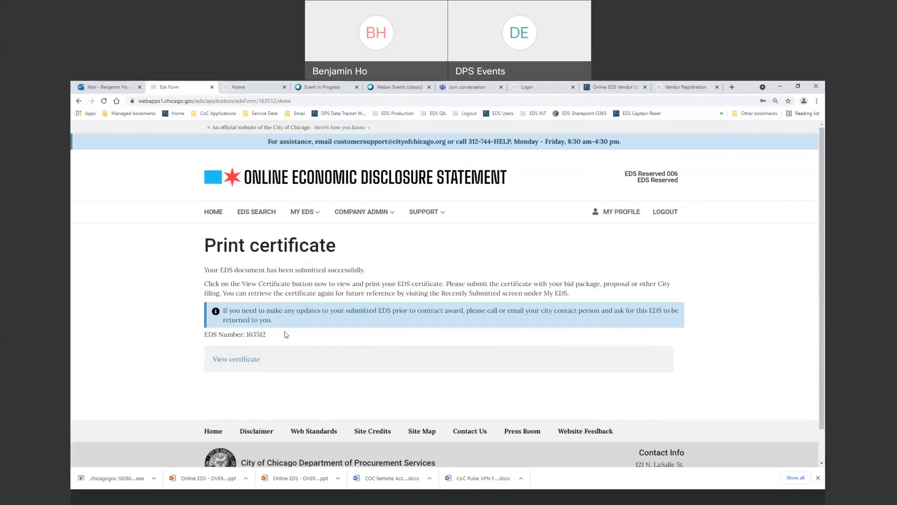
View the Certificate of Filing PDF for EDS 163512, then return to the Eds Form tab.
left_click(243, 360)
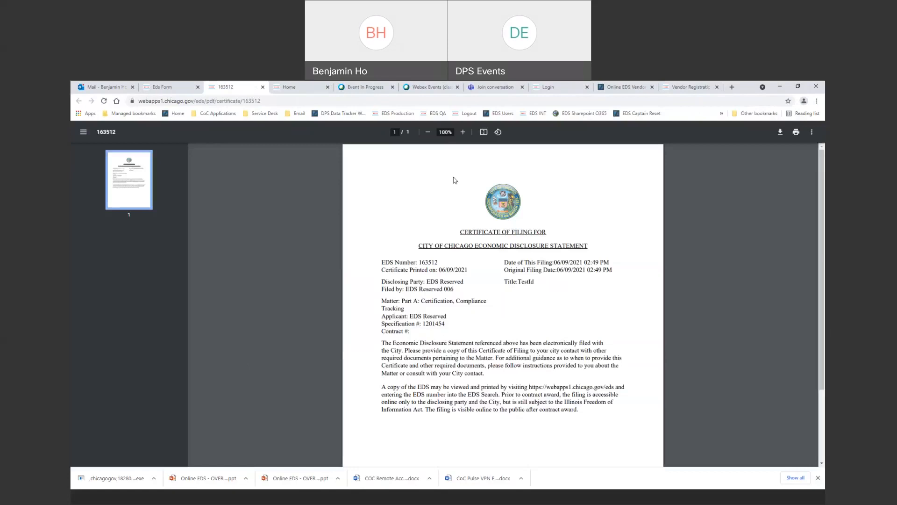
scroll(433, 286, "down", 2)
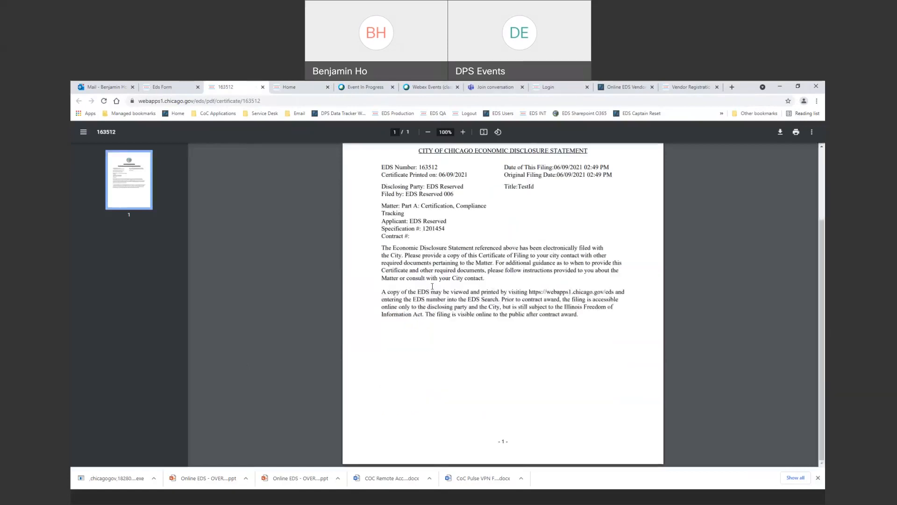
scroll(495, 292, "up", 2)
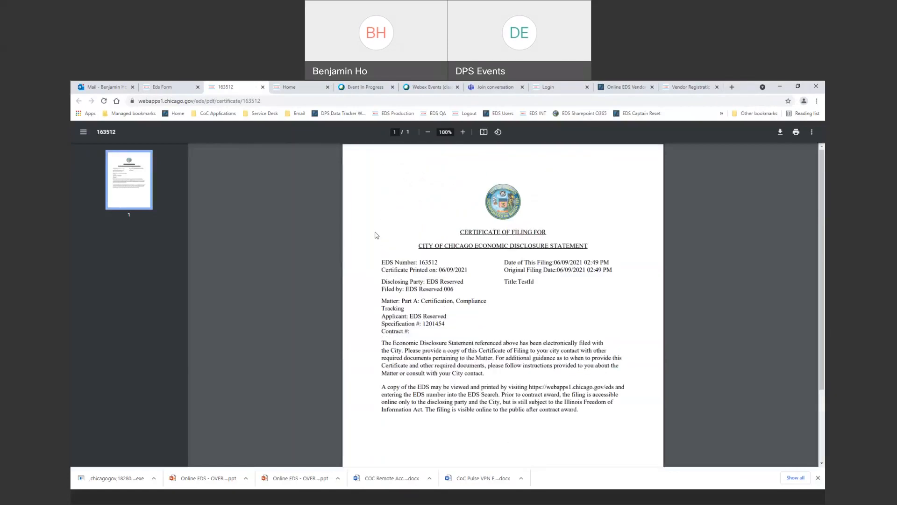
left_click(176, 91)
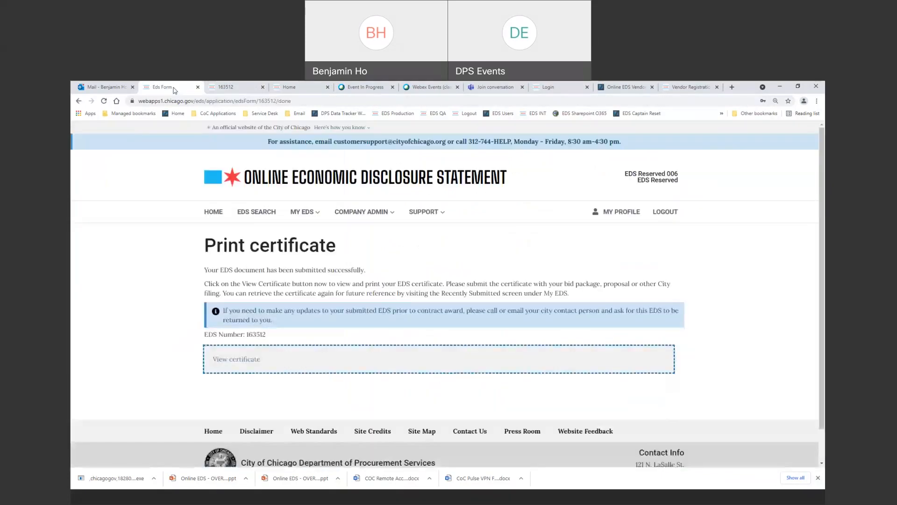
Show the Recently Submitted filings, check EDS 163512's actions, then bring up the Support resources.
left_click(314, 217)
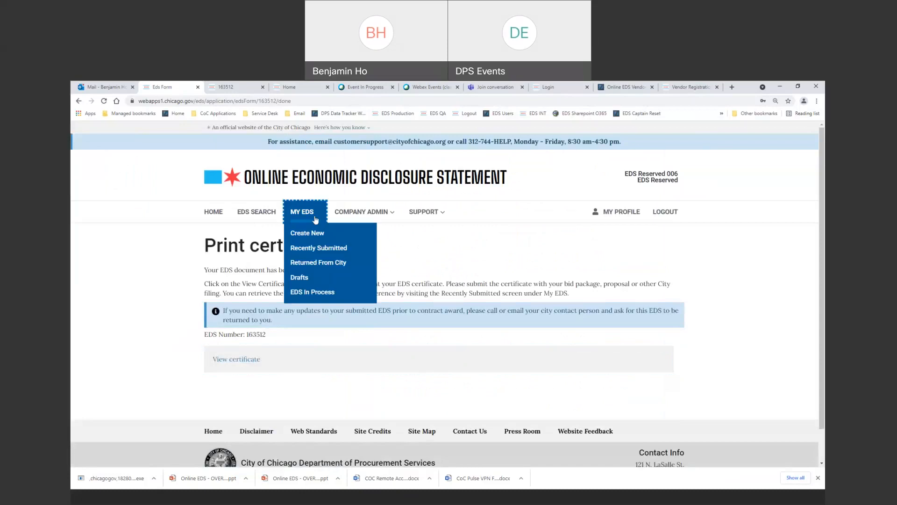
left_click(325, 248)
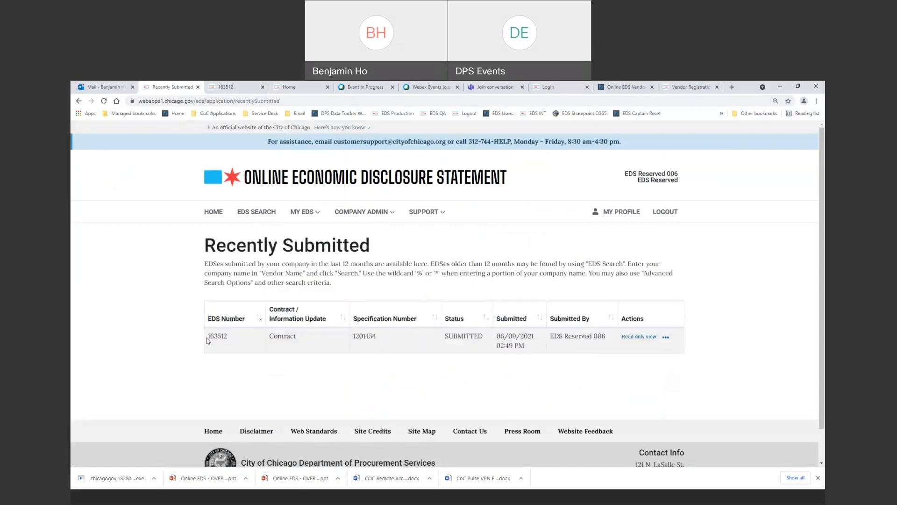
left_click(667, 338)
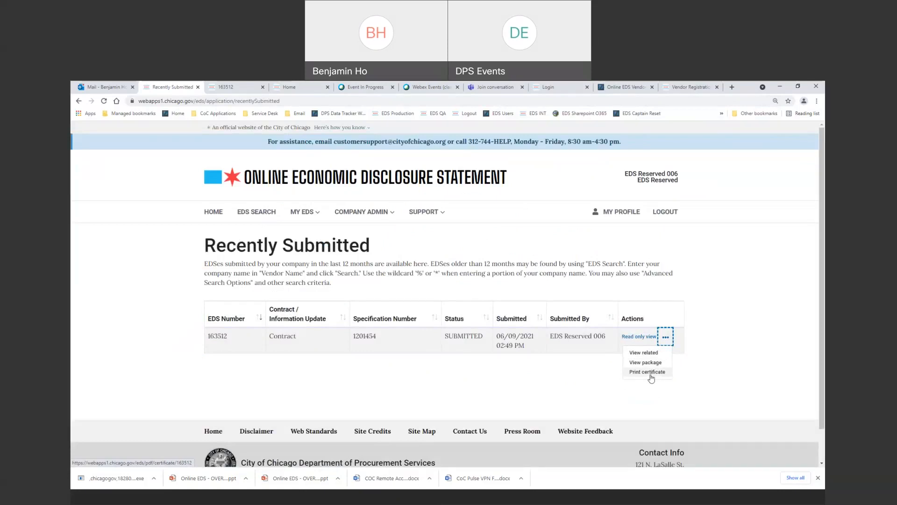
left_click(642, 399)
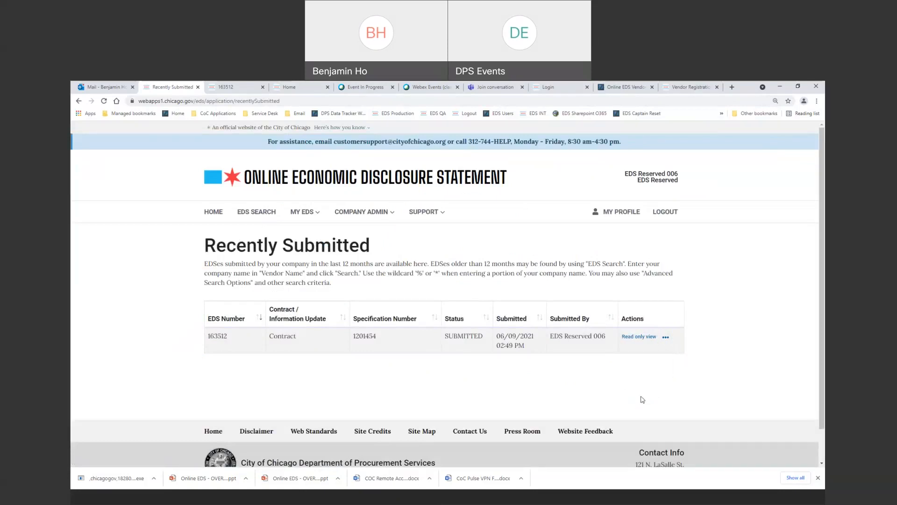
left_click(430, 211)
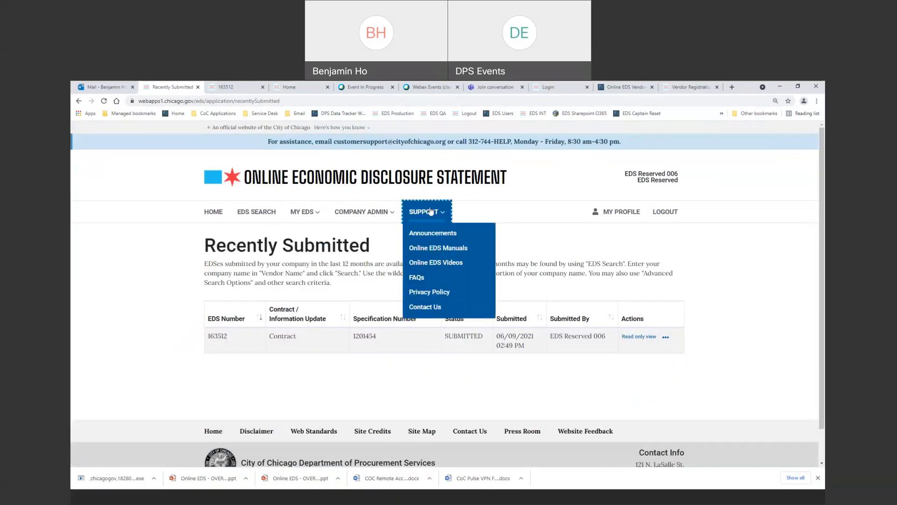